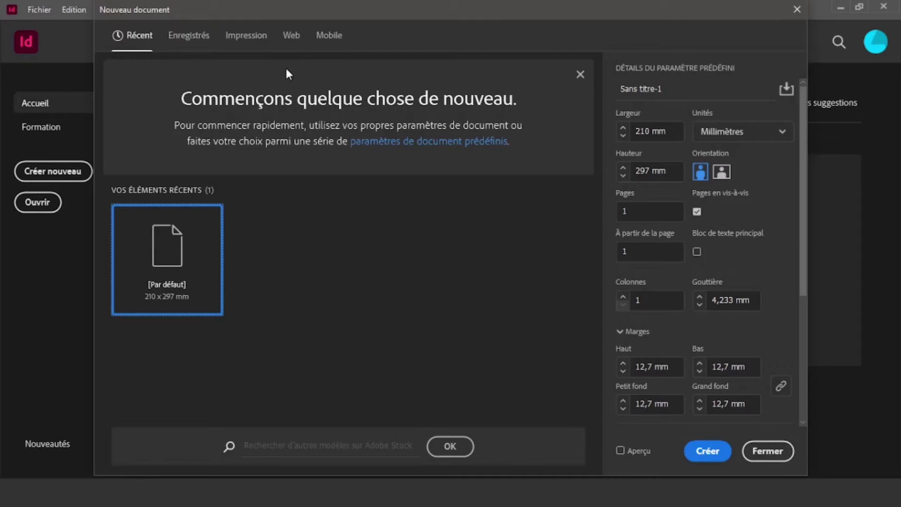
Browse the print, web and mobile document presets, expanding the print list to show all of its presets
click(252, 39)
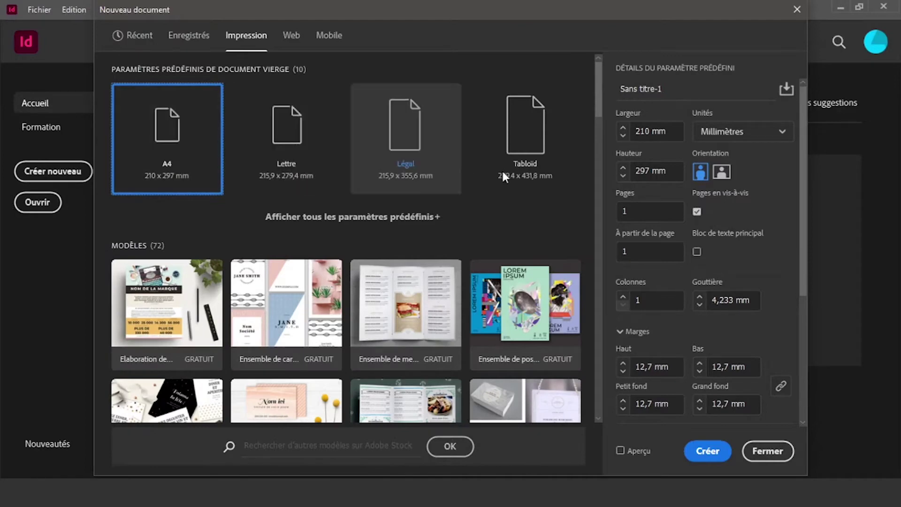
click(274, 217)
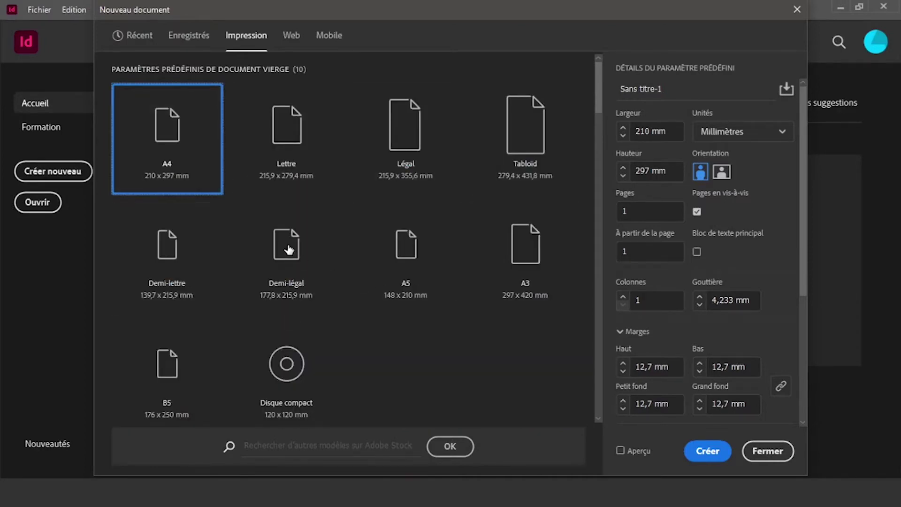
click(291, 38)
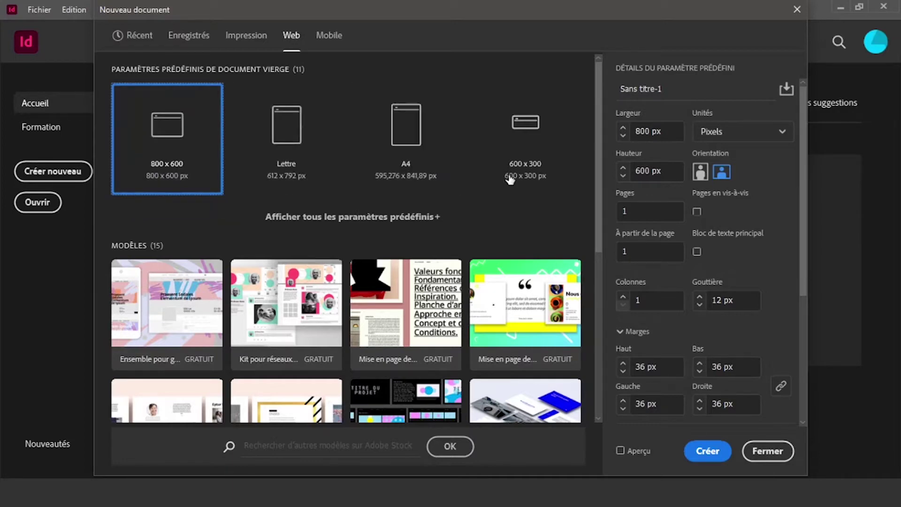
click(325, 37)
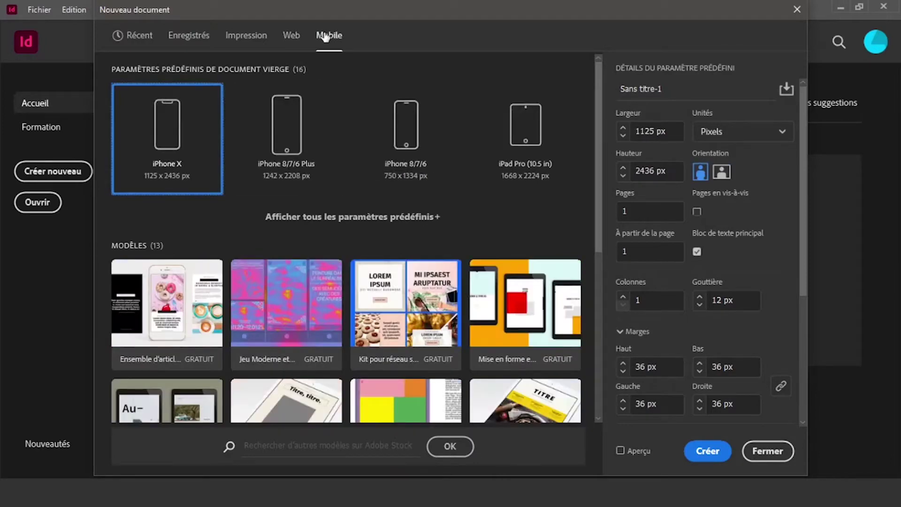
Choose the A4 web preset and set the new document to 5 pages with facing pages enabled
click(283, 38)
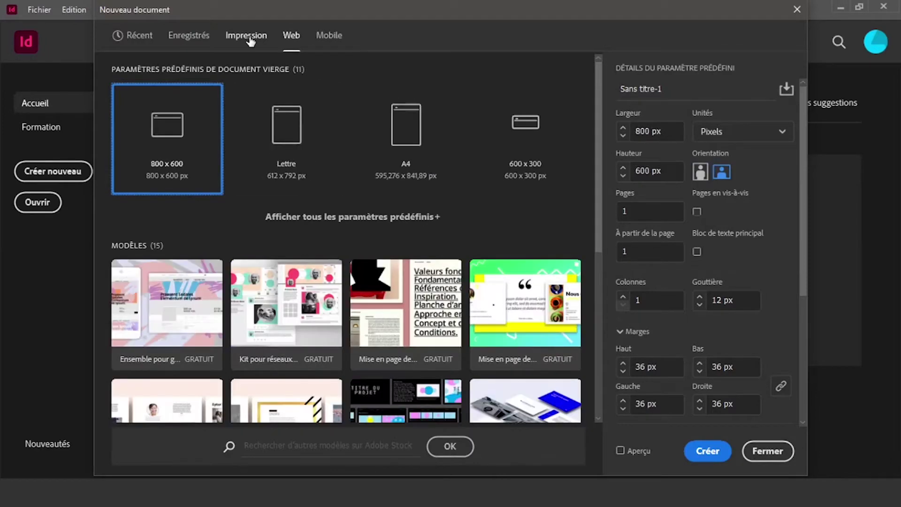
click(394, 151)
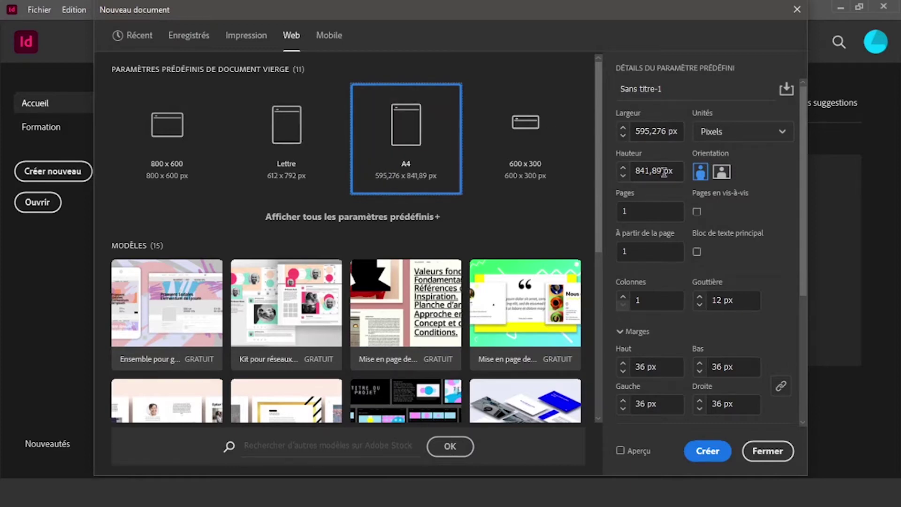
click(629, 211)
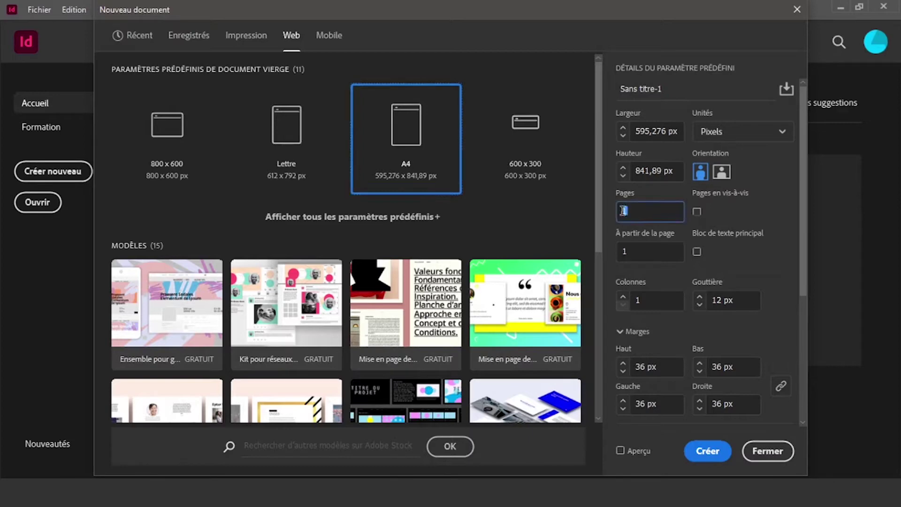
double_click(634, 212)
text(5)
click(721, 214)
Review the margin, bleed and slug settings, keep the margins at 36 px, and create the document
scroll(700, 213, down, 4)
click(669, 168)
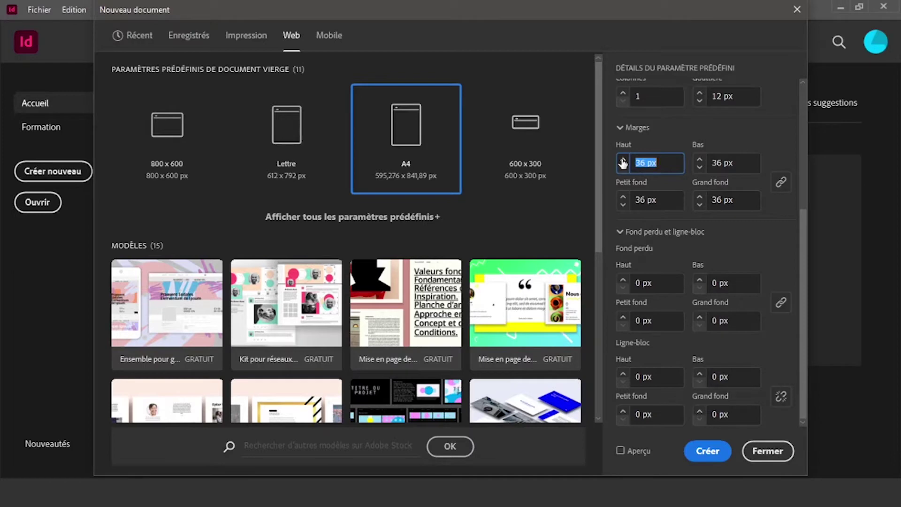
click(647, 163)
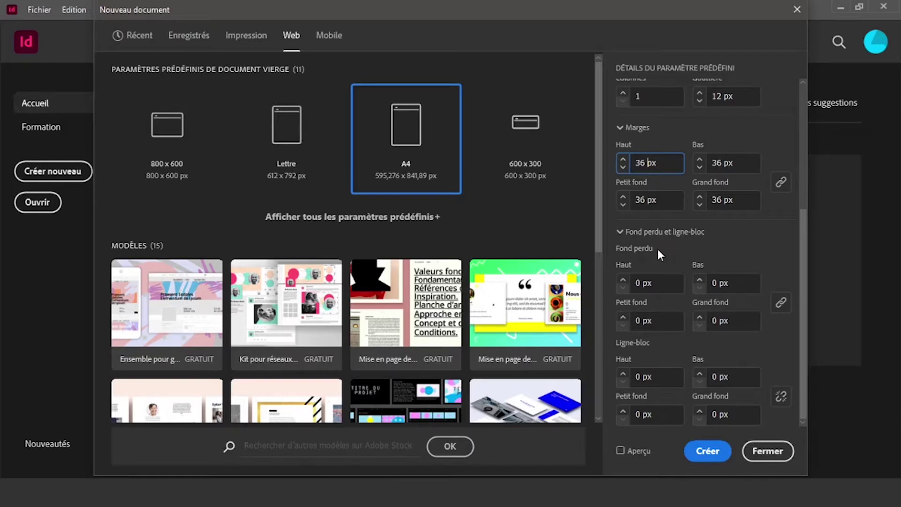
click(712, 454)
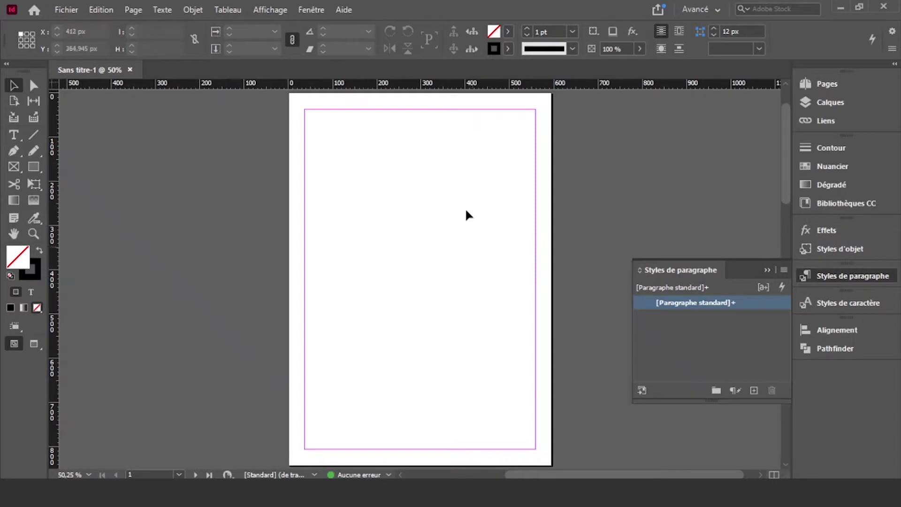
Look through all the pages and facing spreads of the new document and return to the first page
scroll(411, 255, down, 8)
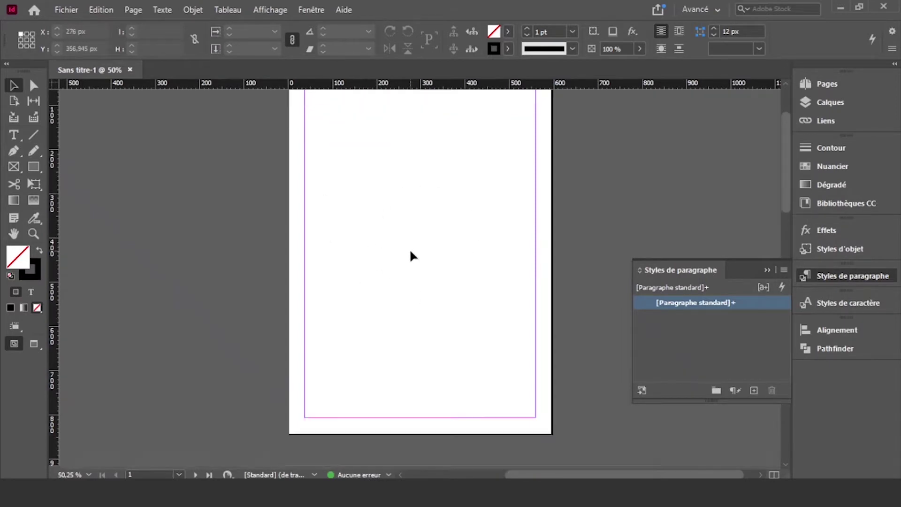
scroll(413, 255, down, 2)
scroll(435, 281, left, 2)
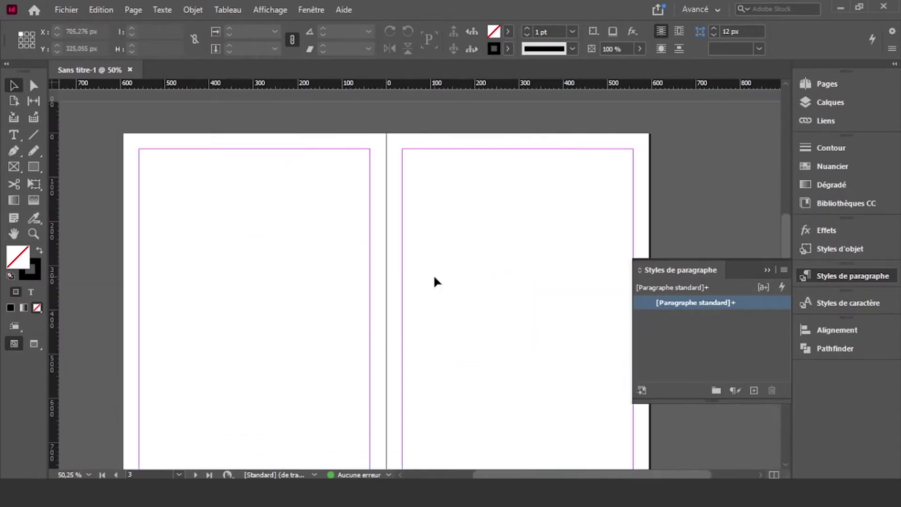
scroll(434, 281, down, 5)
scroll(435, 281, down, 4)
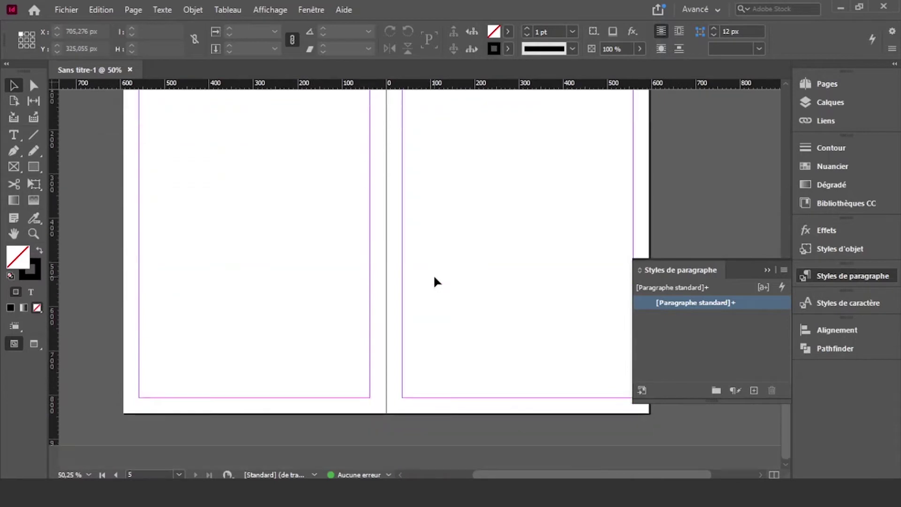
scroll(584, 281, up, 4)
scroll(573, 282, up, 7)
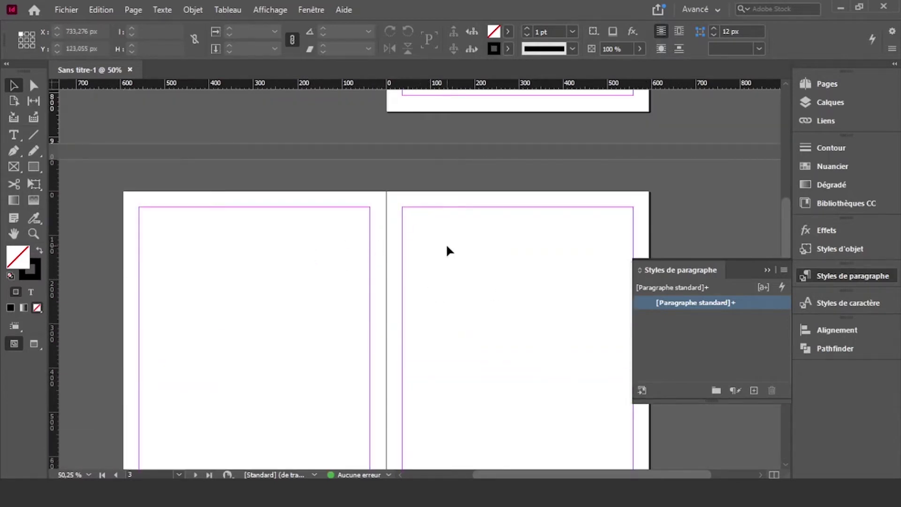
scroll(446, 249, up, 8)
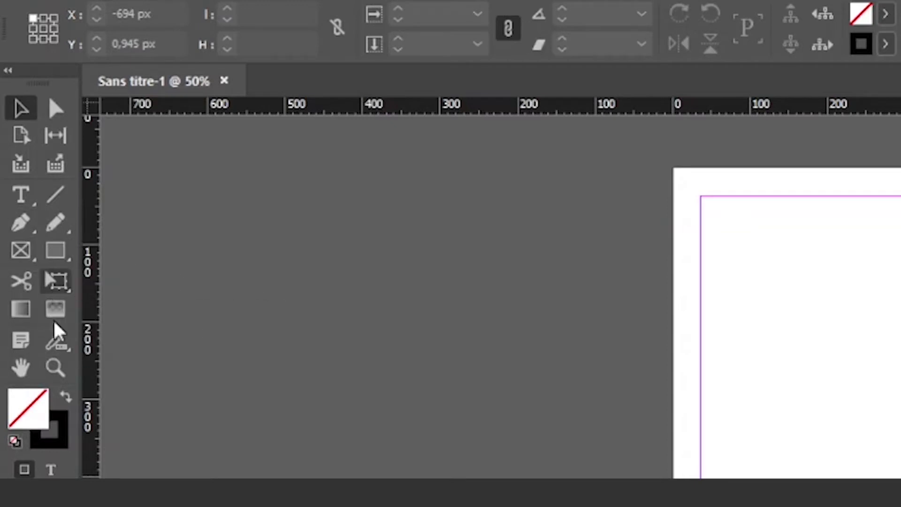
Draw a rectangular placeholder frame about 256 by 268 px in the upper part of page 1, then delete it
click(20, 254)
drag(731, 270, 865, 417)
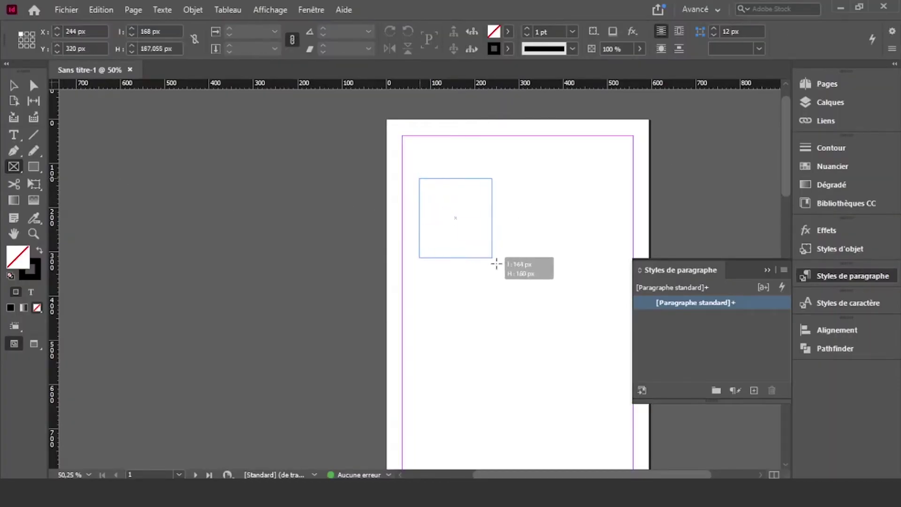
drag(496, 263, 532, 296)
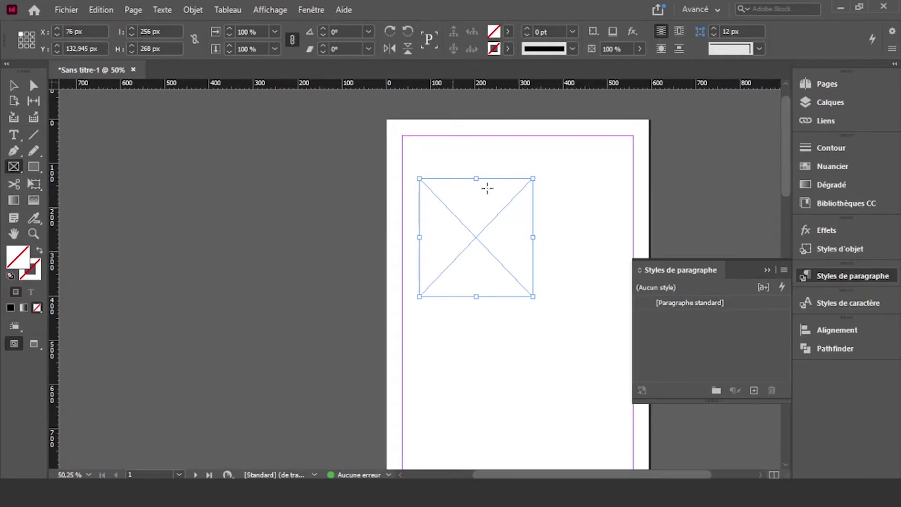
key(Delete)
click(14, 167)
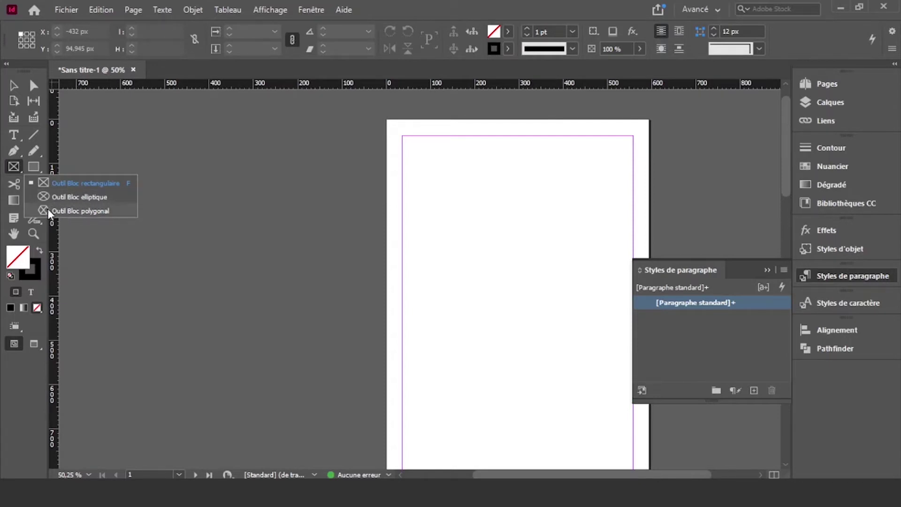
click(30, 172)
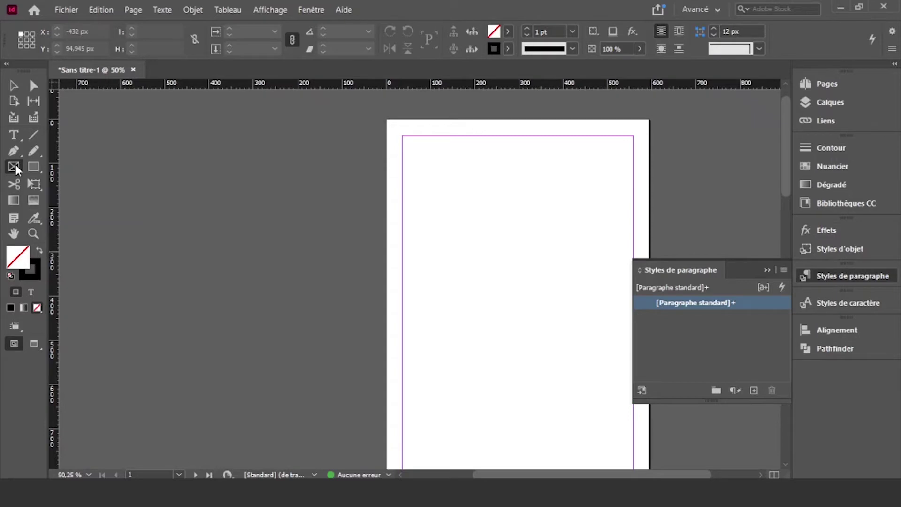
click(31, 171)
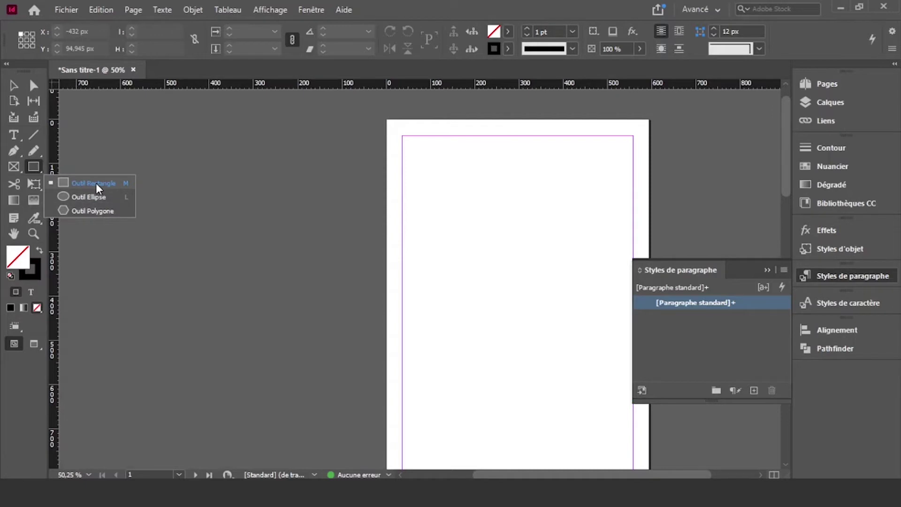
click(36, 168)
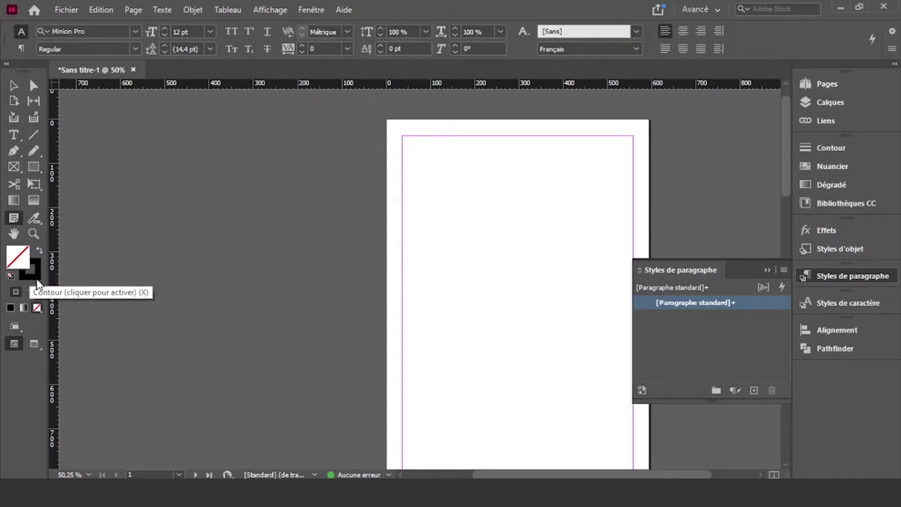
Preview the pages without margins and guides, then return to the normal display with the Selection tool active
click(34, 346)
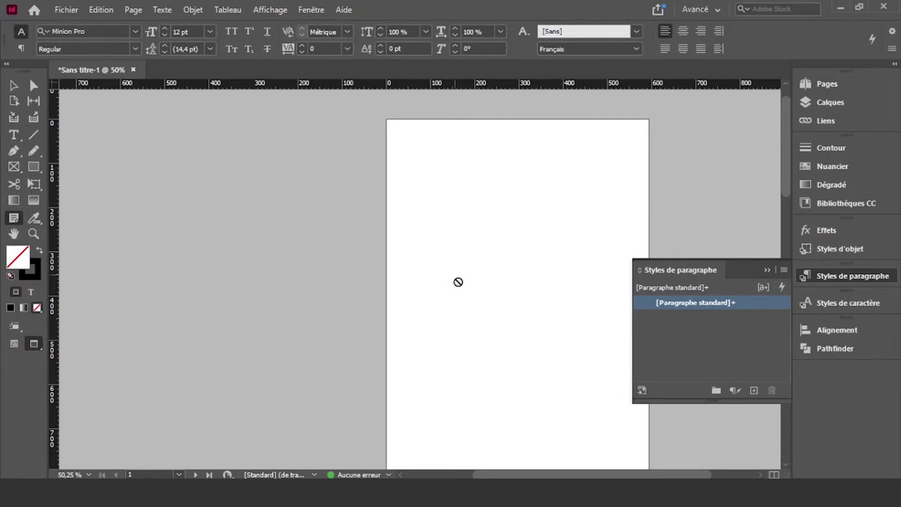
drag(416, 335, 316, 203)
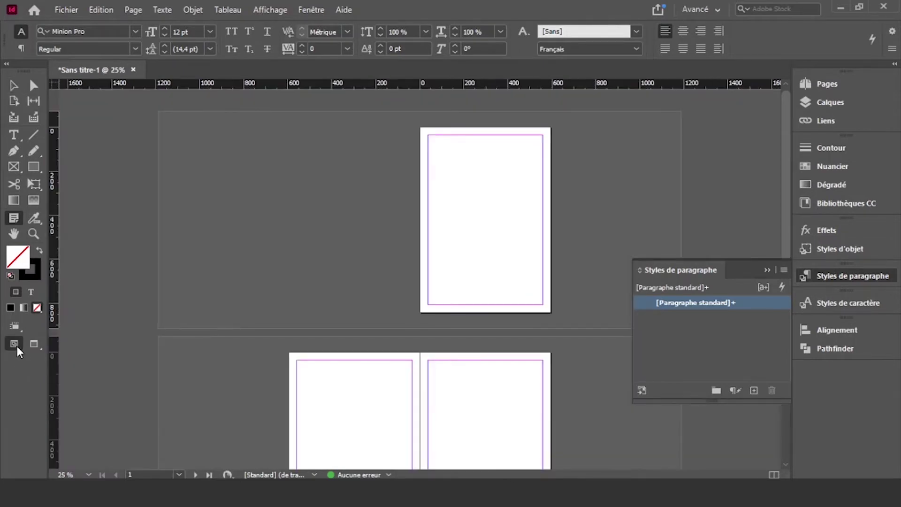
click(16, 92)
Draw a text frame about 247 by 176 px in the upper part of page 1 and enter "texte" in it
key(ctrl+equal)
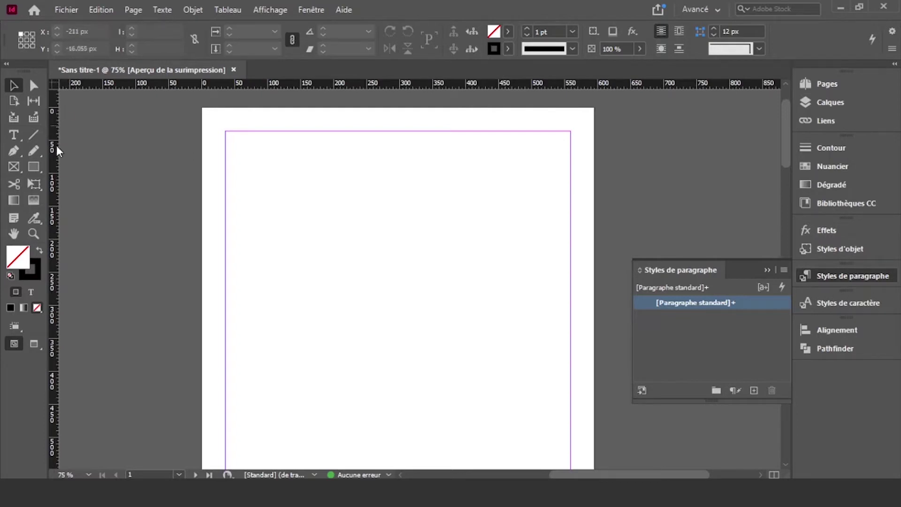
click(13, 135)
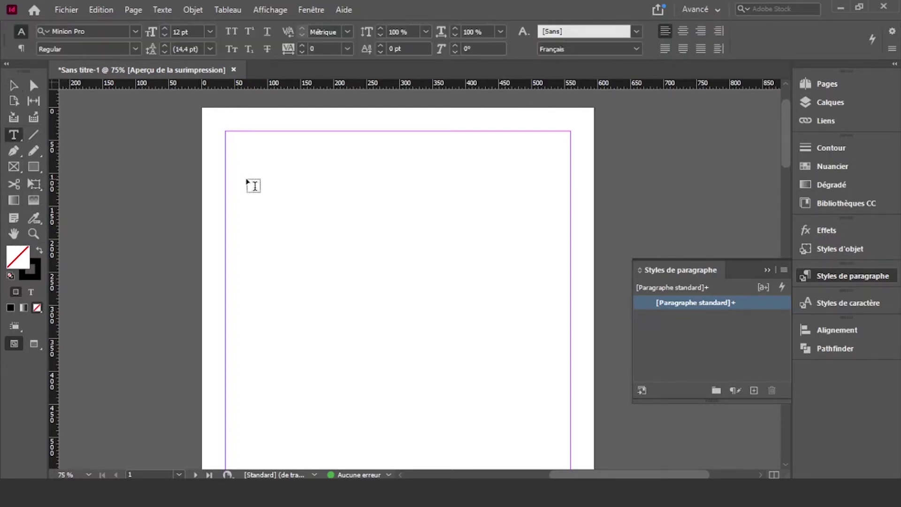
drag(270, 184, 436, 305)
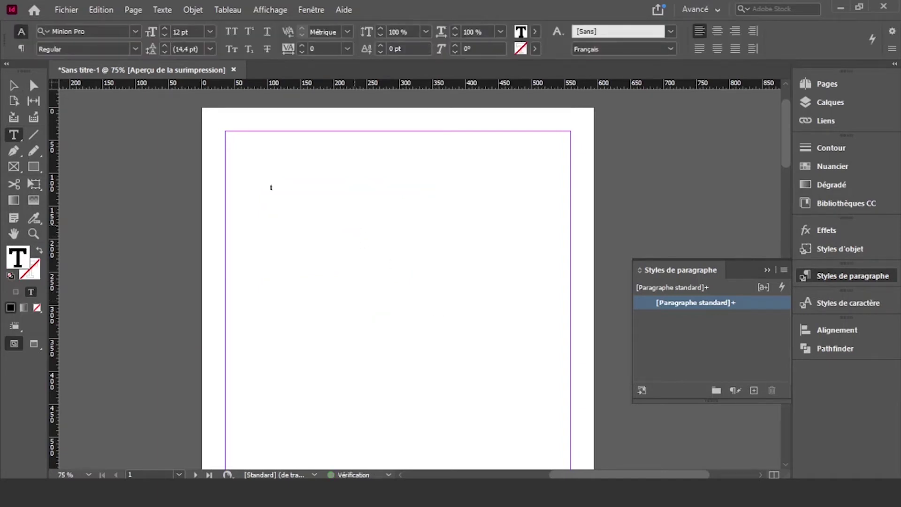
text(texte)
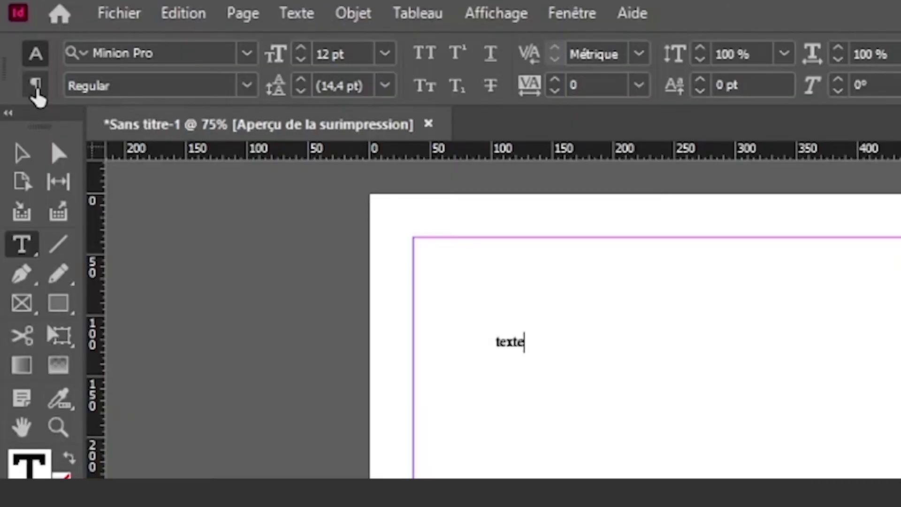
click(37, 87)
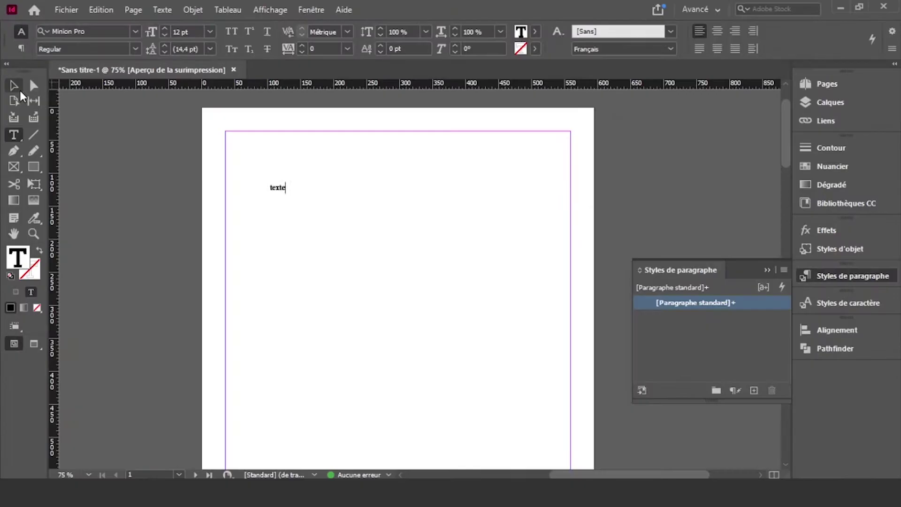
key(Escape)
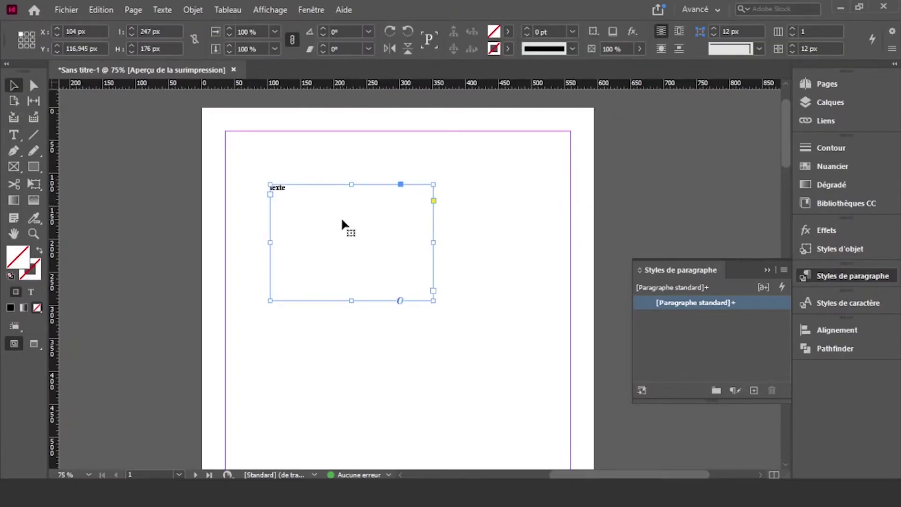
Nudge the text frame's X position to 97 px, then move the frame freely to about X 62 px, Y 82 px
click(60, 35)
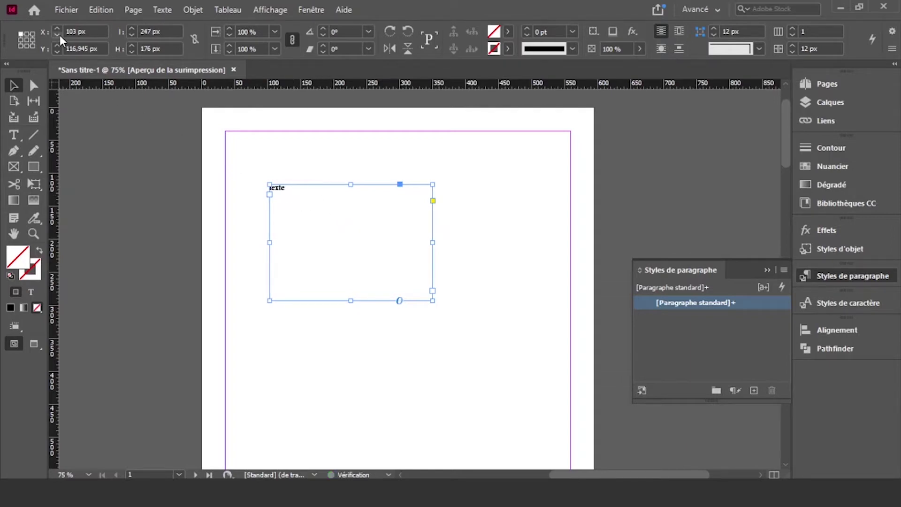
click(60, 35)
click(60, 35)
click(60, 36)
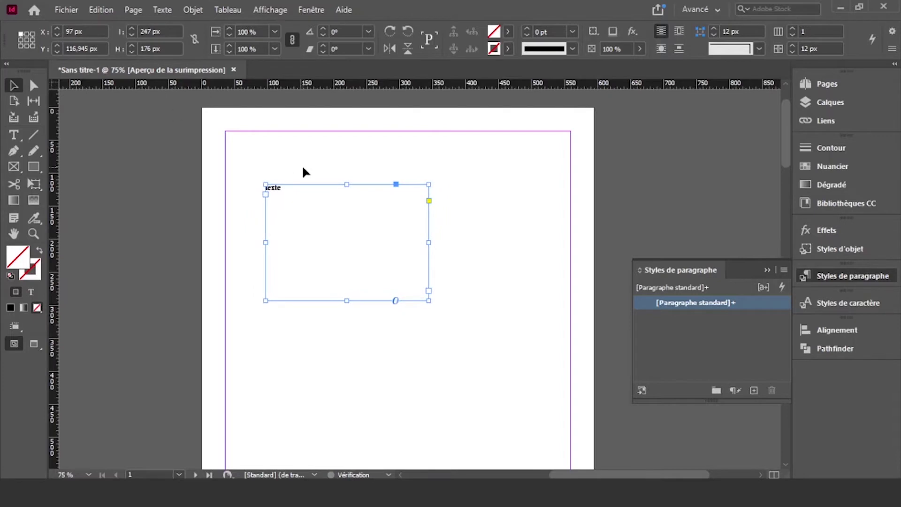
drag(302, 225, 275, 202)
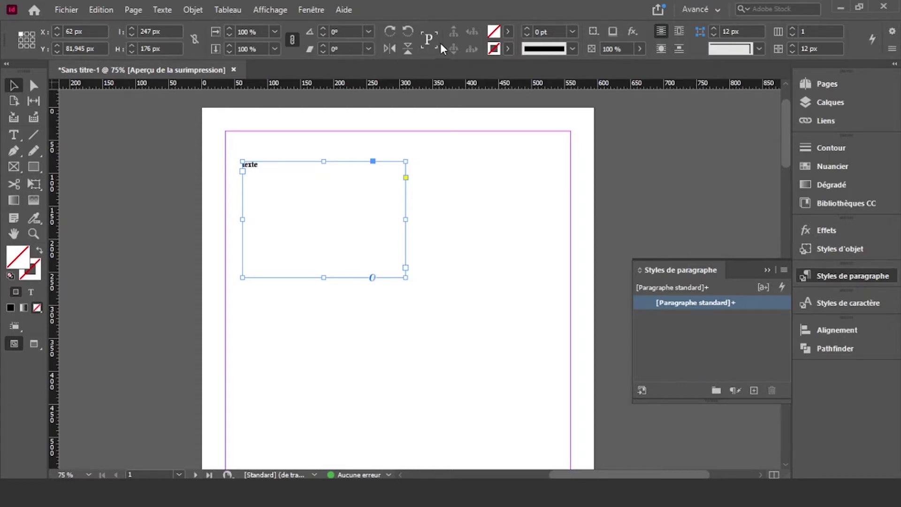
Examine the colour swatches offered for the text frame's stroke and fill without applying any, then deselect the frame
click(510, 47)
click(511, 46)
click(509, 31)
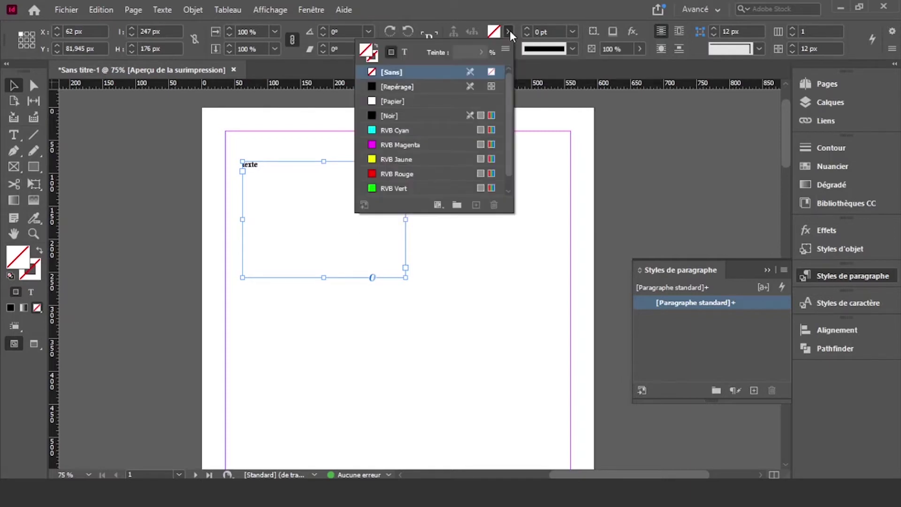
click(509, 30)
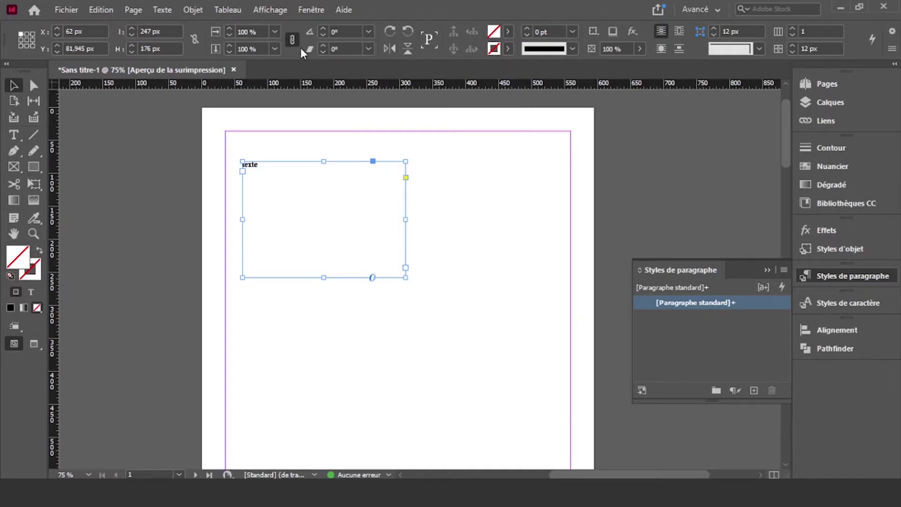
click(764, 212)
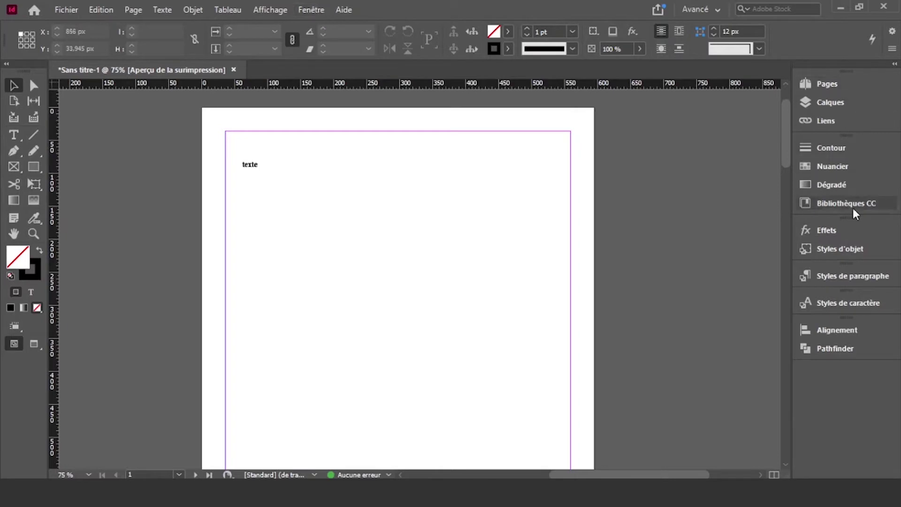
Show the Propriétés panel and dock it as a collapsed entry below Pathfinder
click(307, 12)
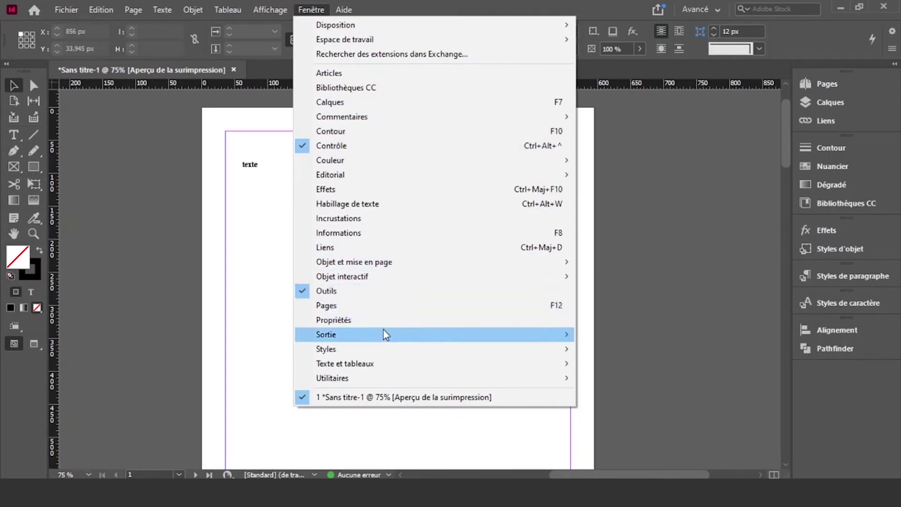
mouse_move(386, 337)
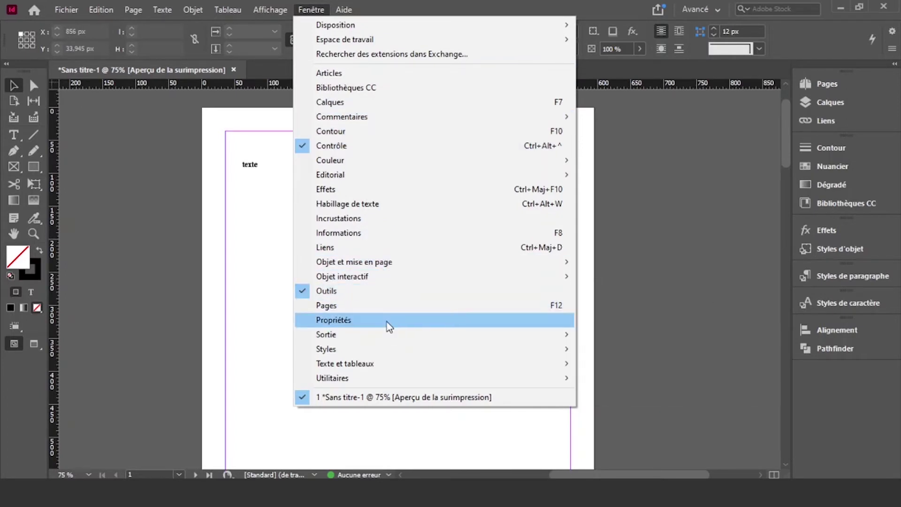
click(388, 322)
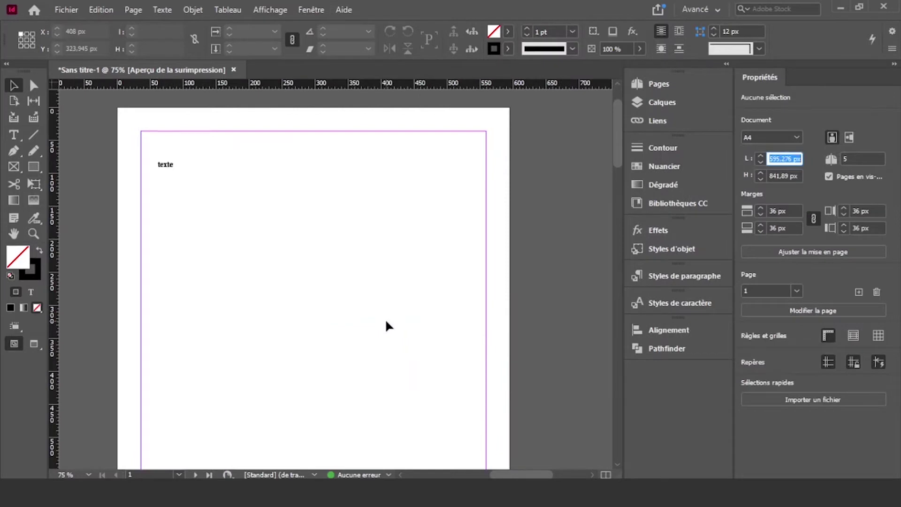
drag(767, 79, 687, 369)
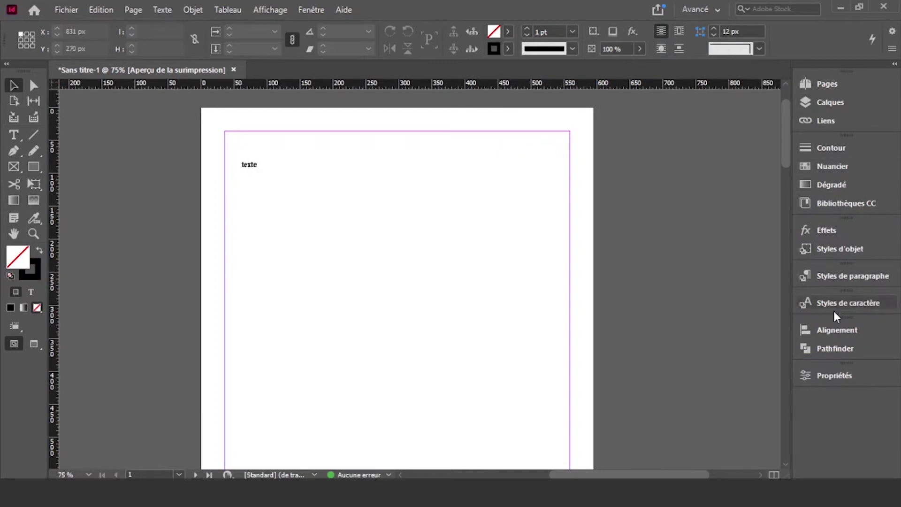
Move Styles de caractère into the panel group that holds Alignement and Pathfinder
click(820, 330)
click(823, 301)
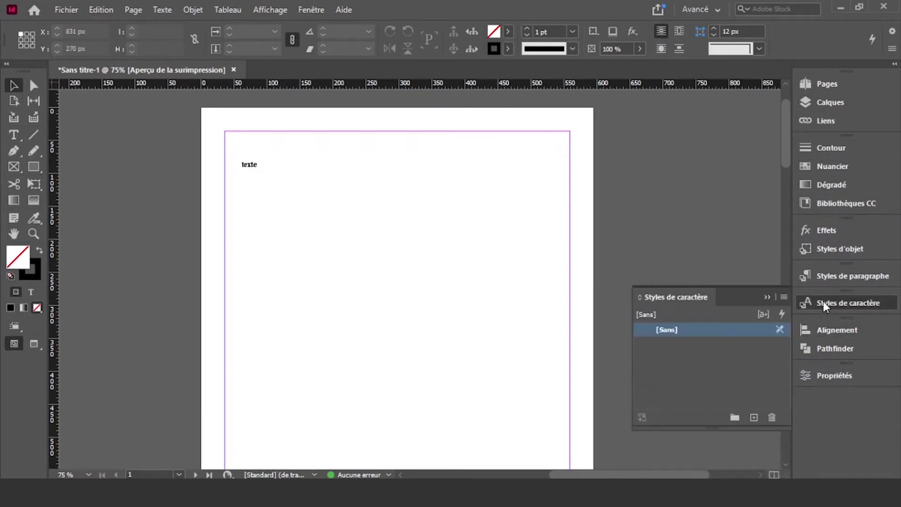
drag(693, 300, 818, 296)
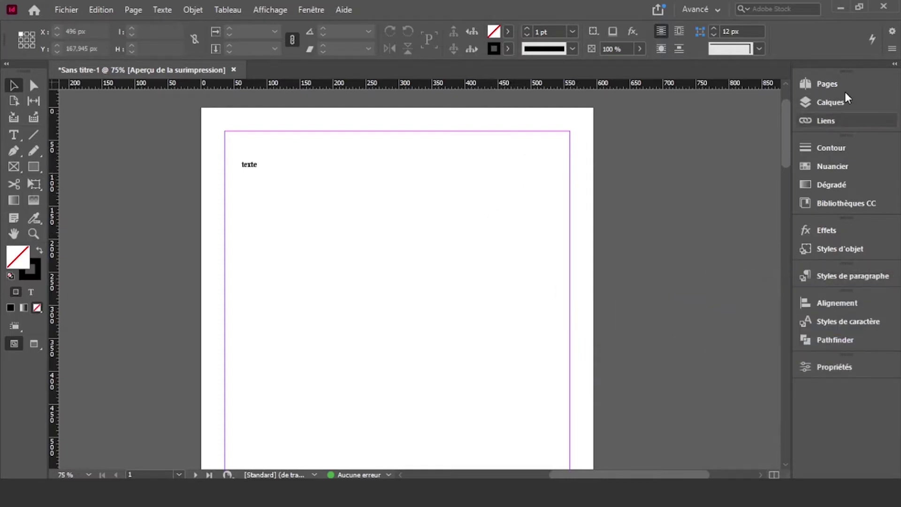
Examine the document's pages, layers and links in turn
click(823, 86)
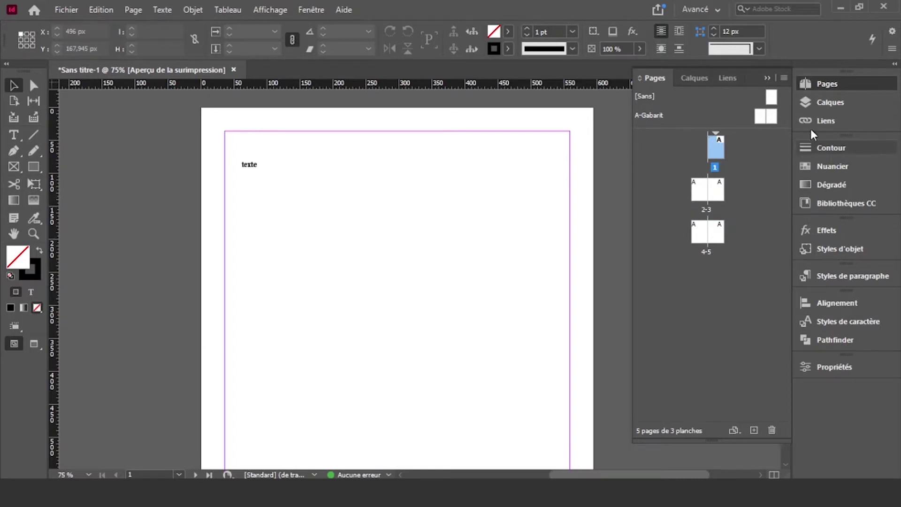
click(808, 102)
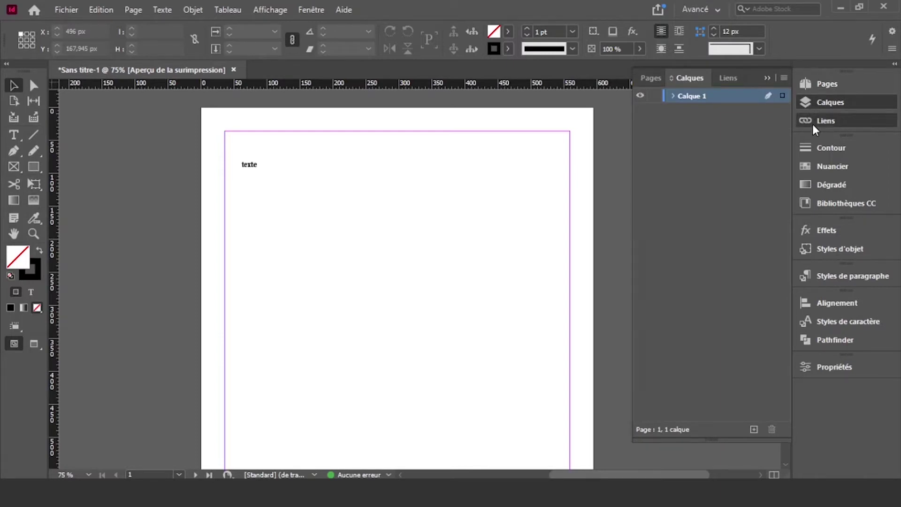
click(812, 124)
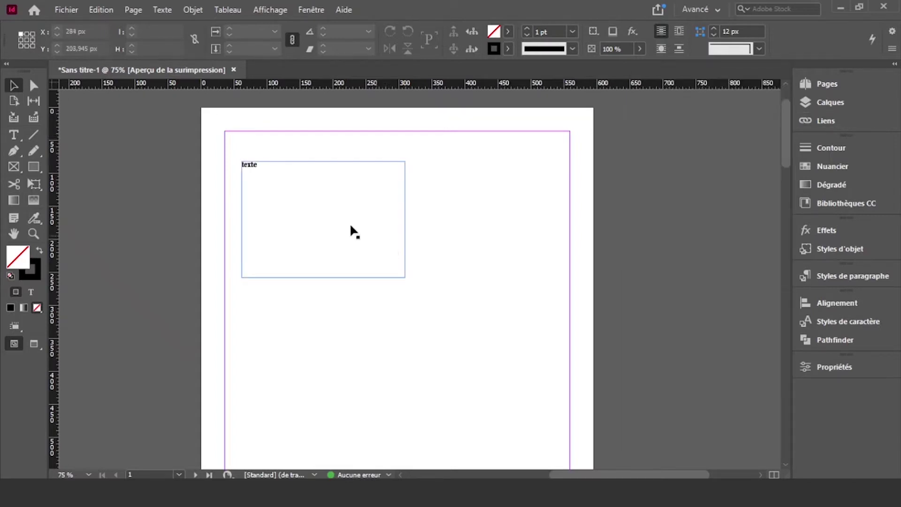
Delete the "texte" text frame from page 1
click(274, 196)
click(501, 225)
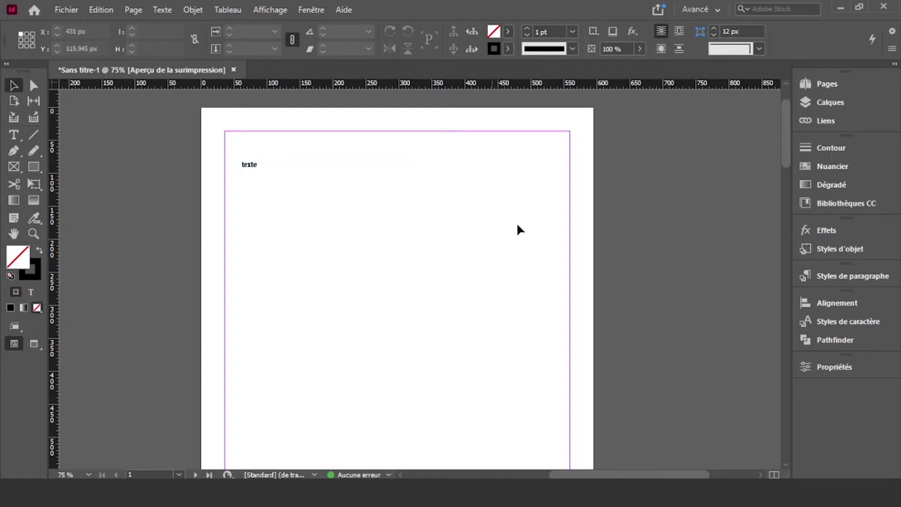
click(279, 213)
key(Delete)
Look over all five pages of the document, from the full overview to individual spreads at several magnifications
key(ctrl+alt+0)
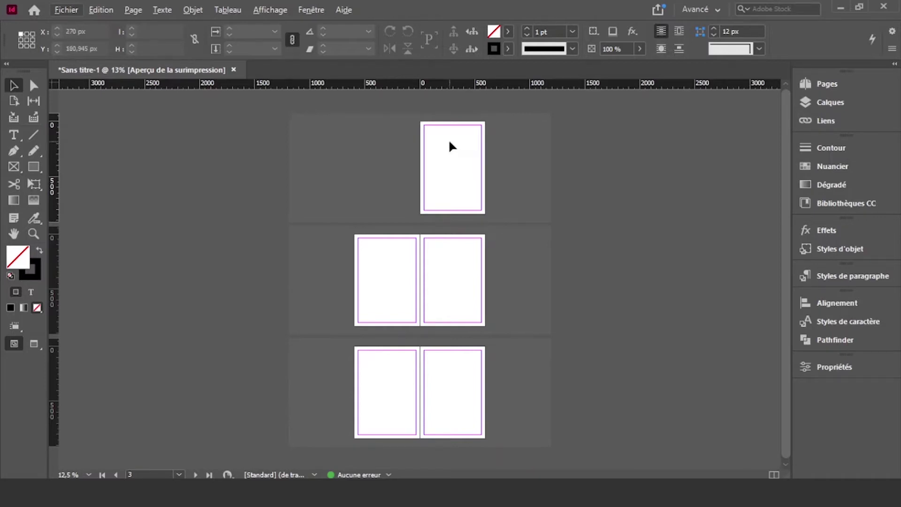
key(ctrl+1)
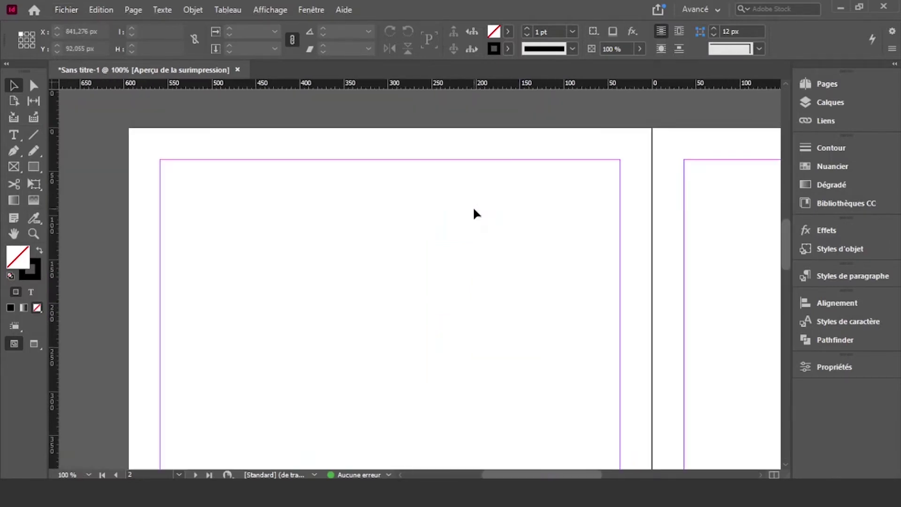
drag(691, 212, 342, 364)
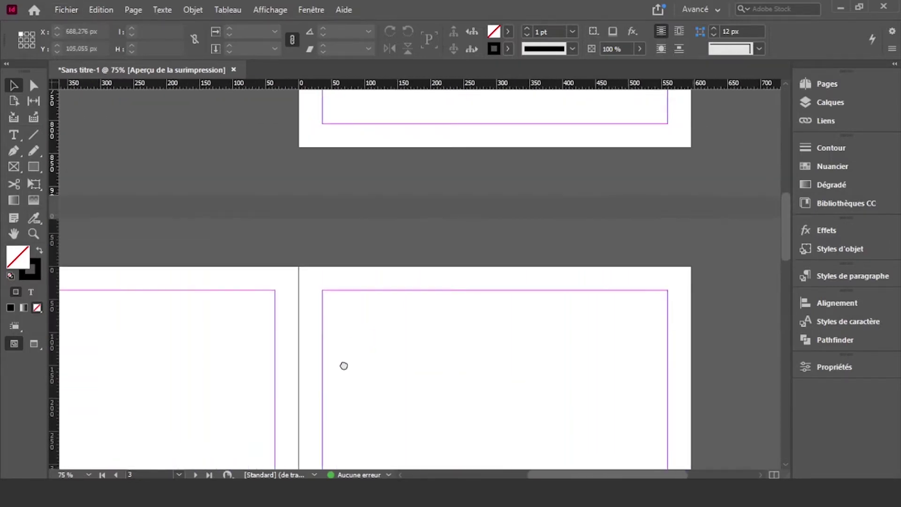
scroll(365, 338, up, 2)
scroll(408, 230, down, 1)
scroll(438, 234, up, 3)
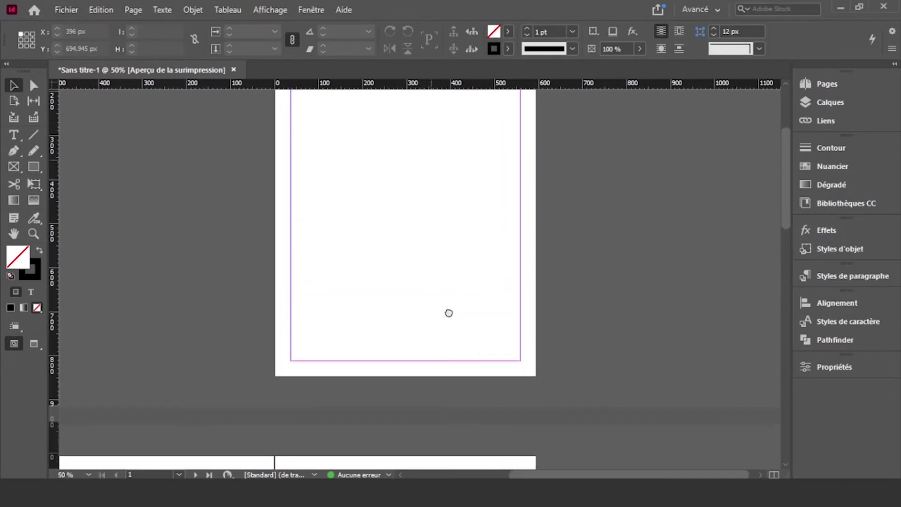
scroll(450, 286, up, 3)
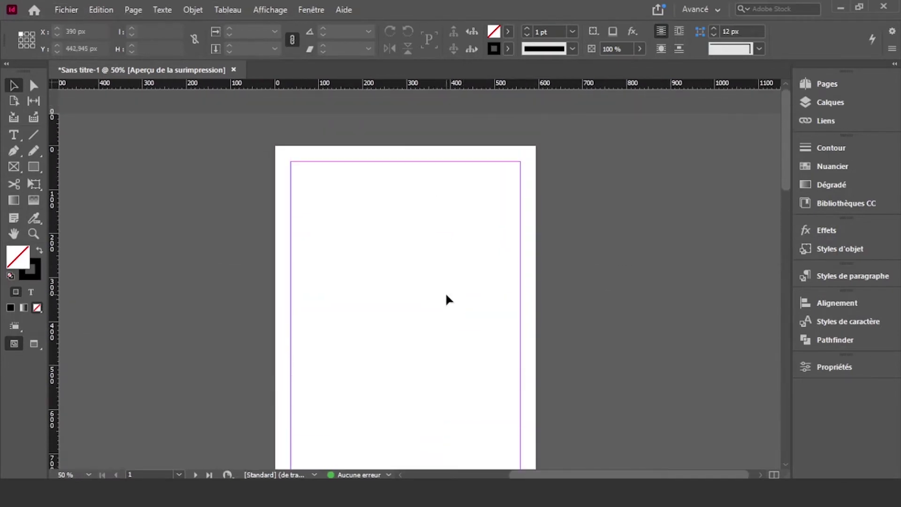
scroll(446, 295, down, 1)
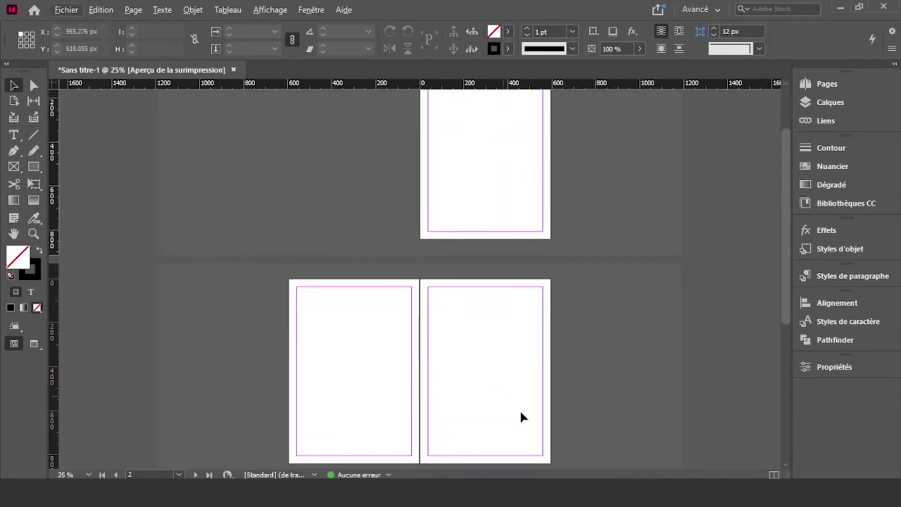
drag(531, 435, 445, 298)
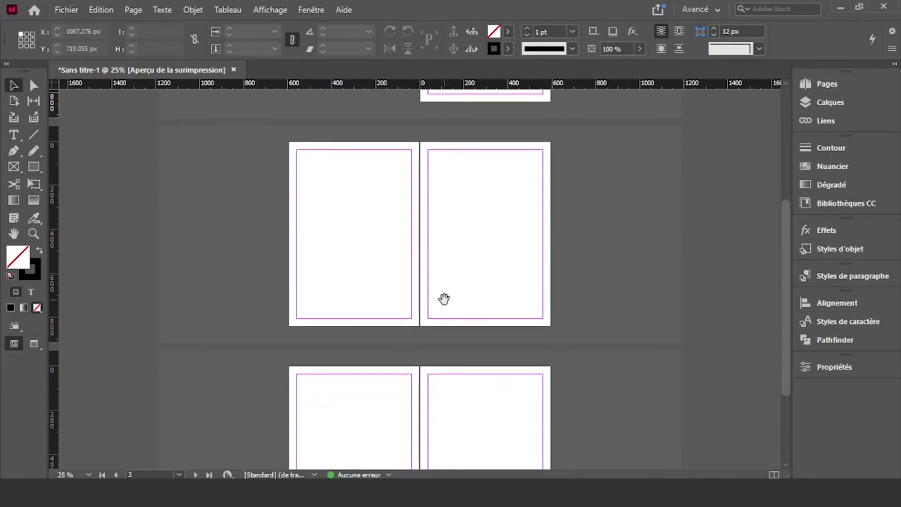
Draw a text frame about 105 by 22 px just below the lower-left margin corner of page 2 and enter "Page 2"
click(12, 135)
scroll(279, 317, up, 3)
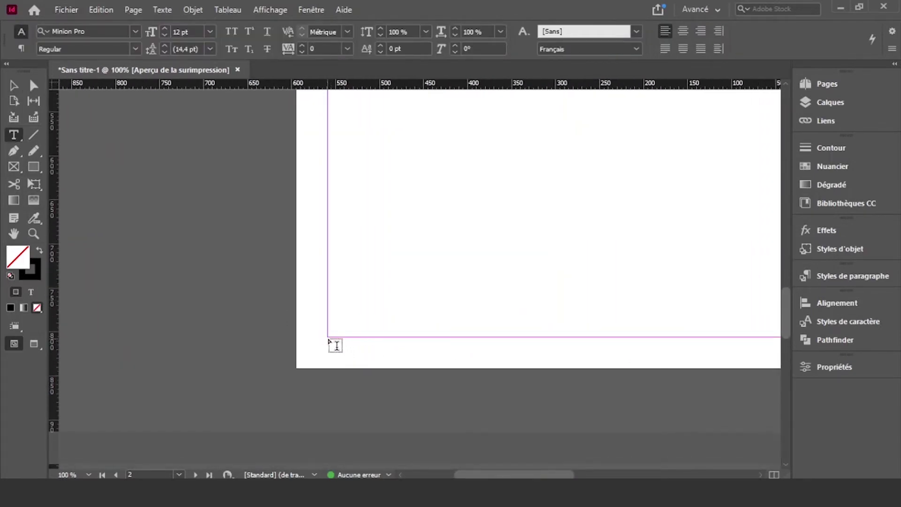
drag(328, 337, 419, 355)
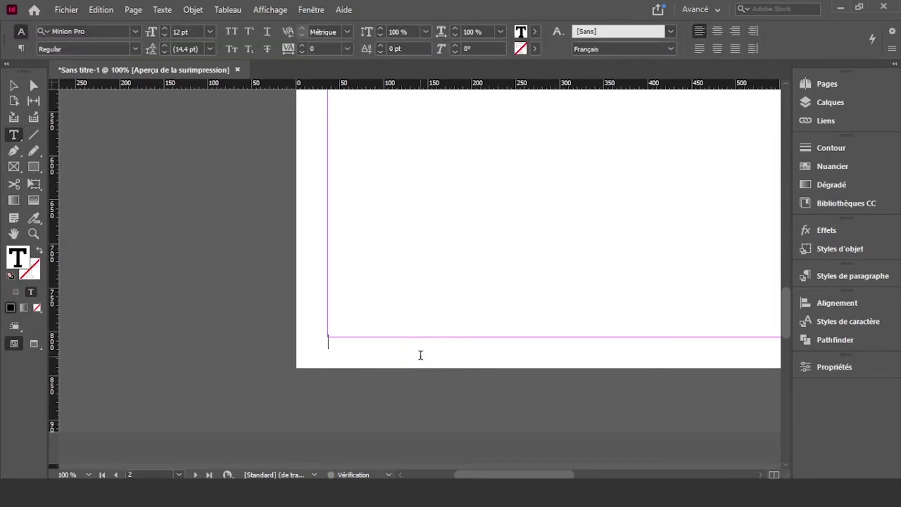
text(Page 2)
click(28, 87)
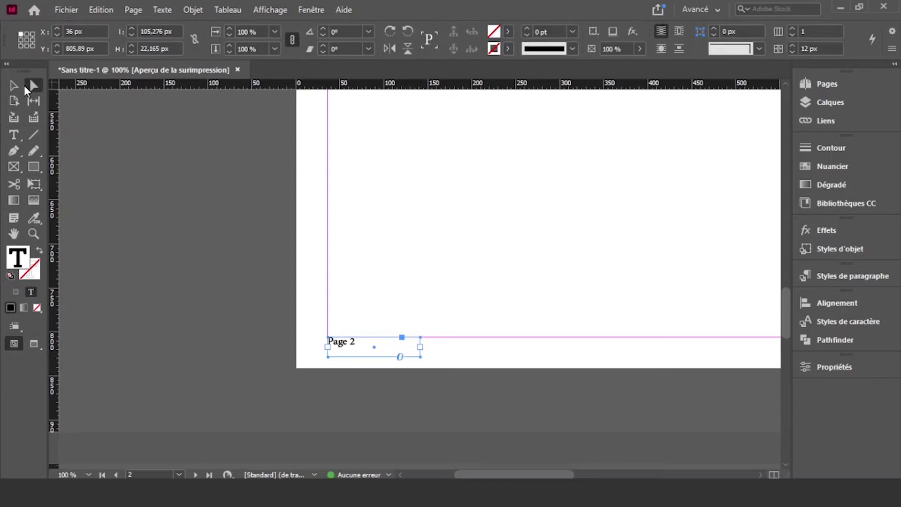
click(348, 190)
Open the A-Gabarit master spread for editing
key(ctrl+minus)
key(ctrl+minus)
drag(513, 307, 277, 278)
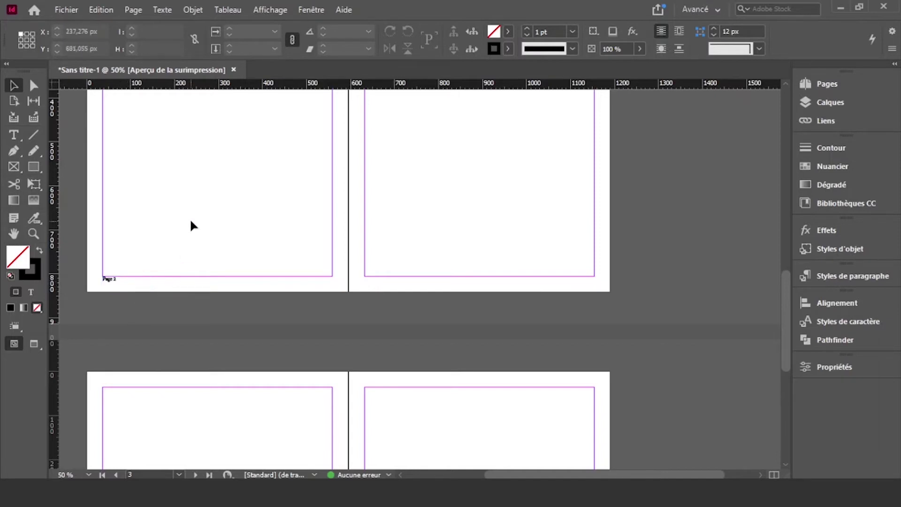
click(126, 282)
click(371, 255)
click(808, 88)
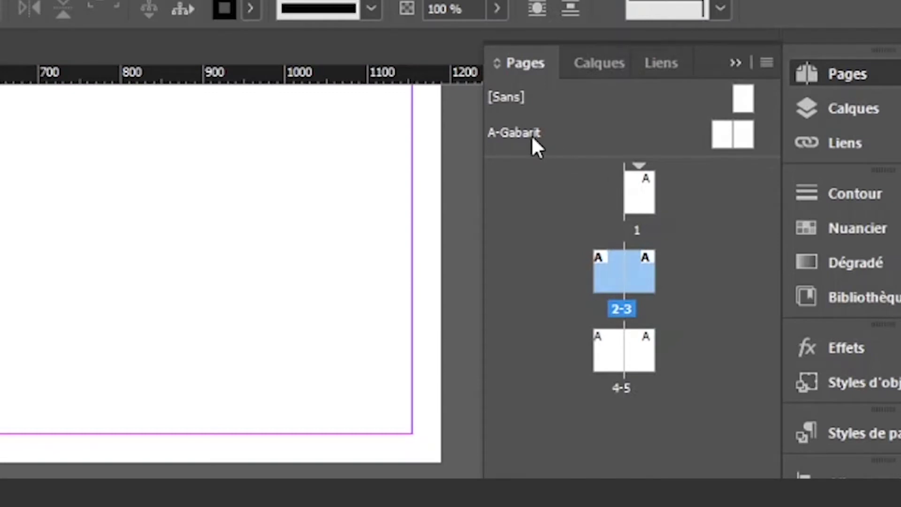
double_click(725, 134)
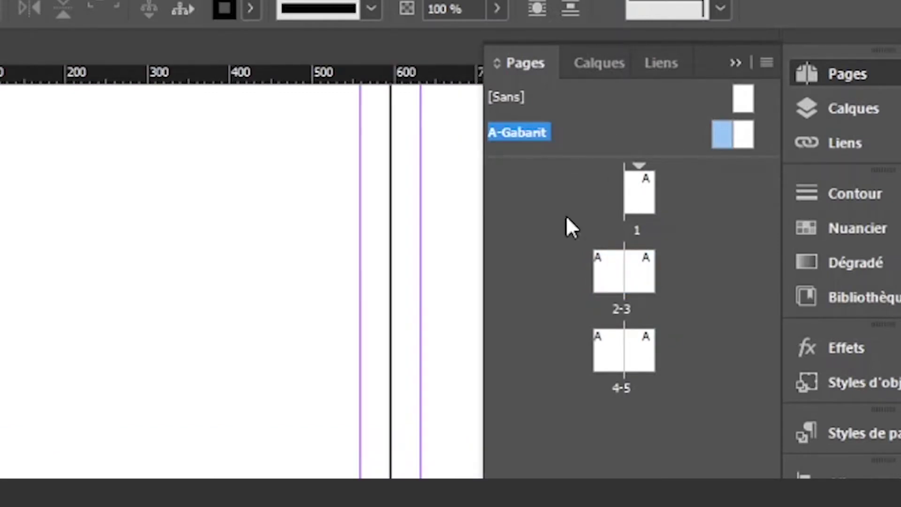
Draw a text frame about 80 px wide below the lower-right margin corner of the right master page and enter "Page"
scroll(263, 432, right, 6)
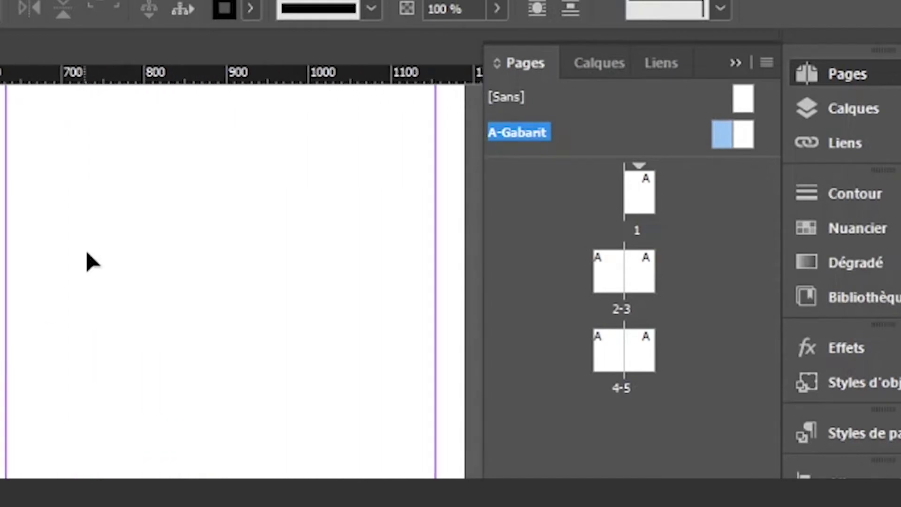
drag(86, 260, 137, 240)
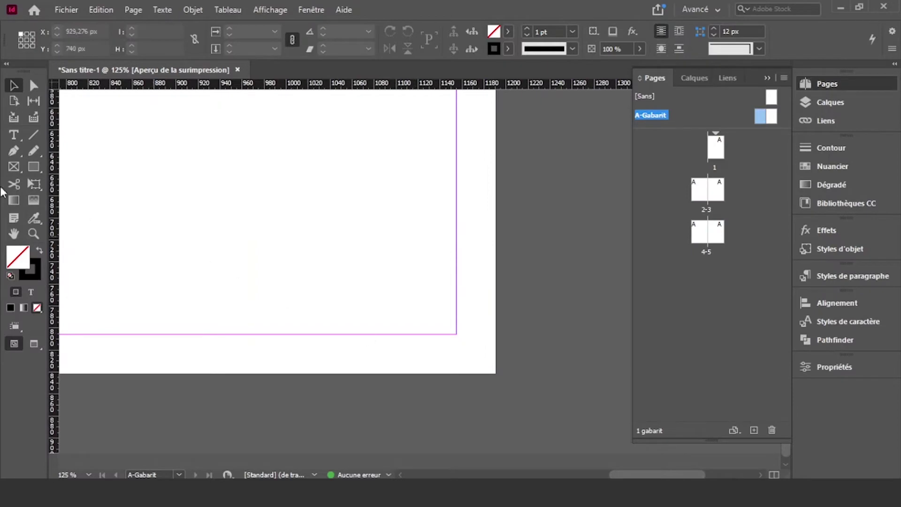
key(t)
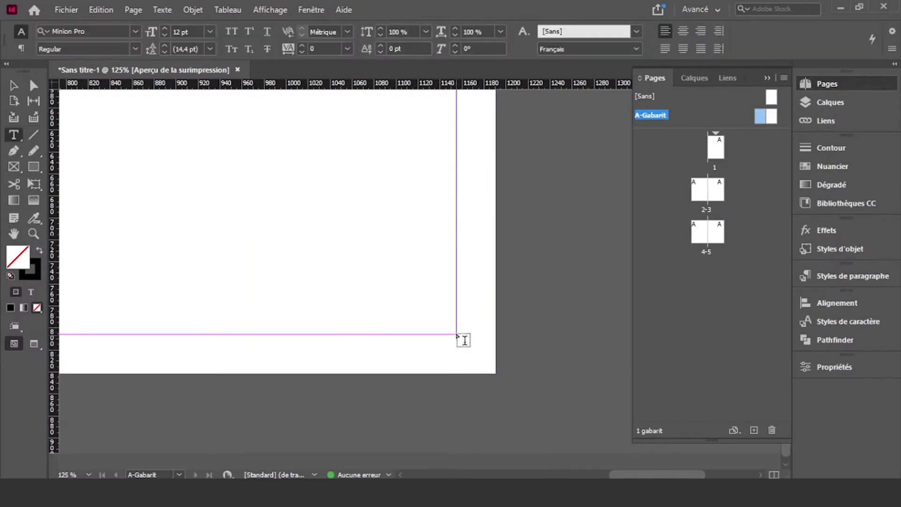
drag(456, 334, 368, 355)
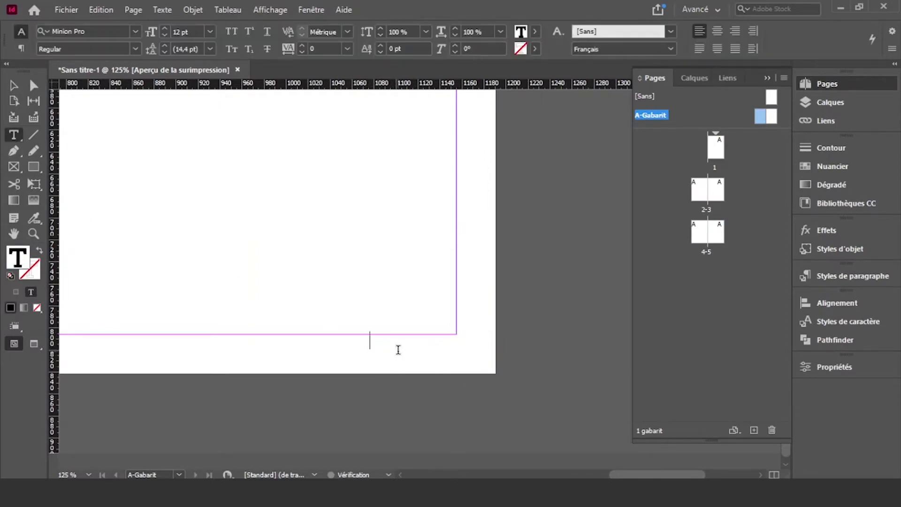
text(Page)
Insert the current page number marker (Numéro de page active) after "Page" in the master page's text frame
right_click(400, 341)
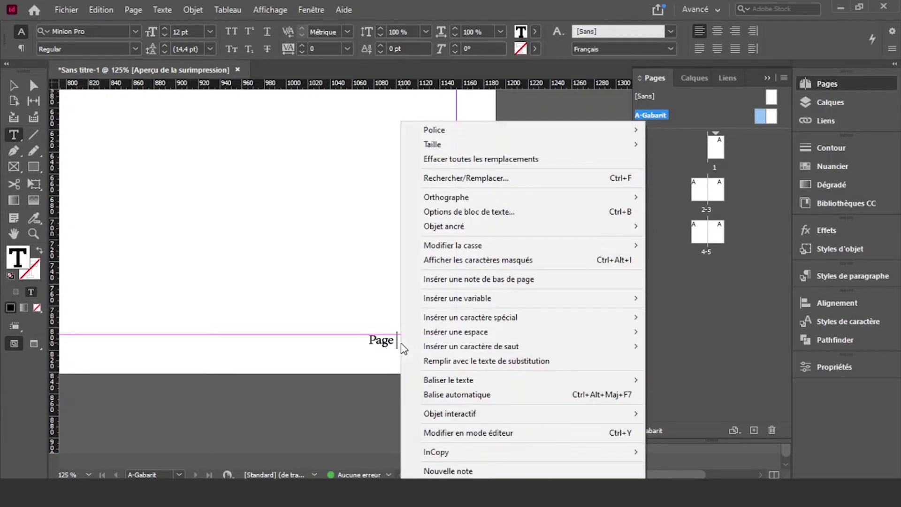
mouse_move(469, 319)
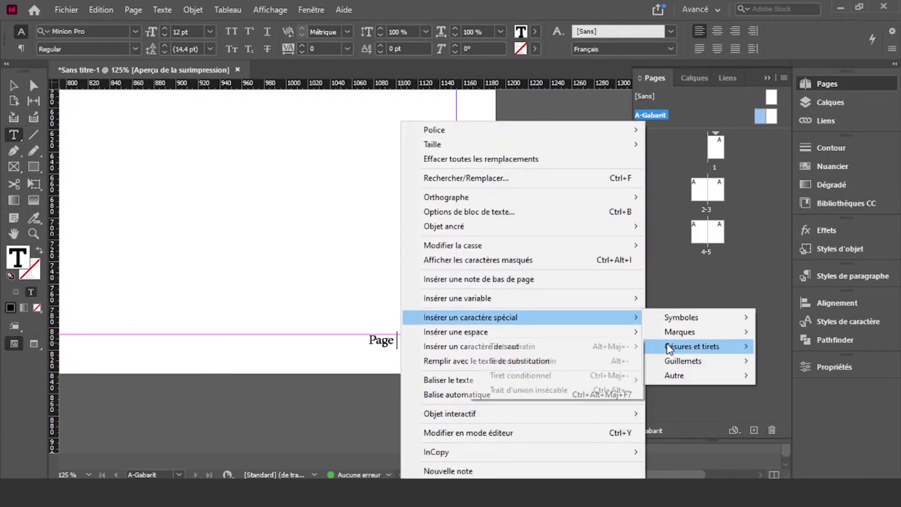
mouse_move(665, 334)
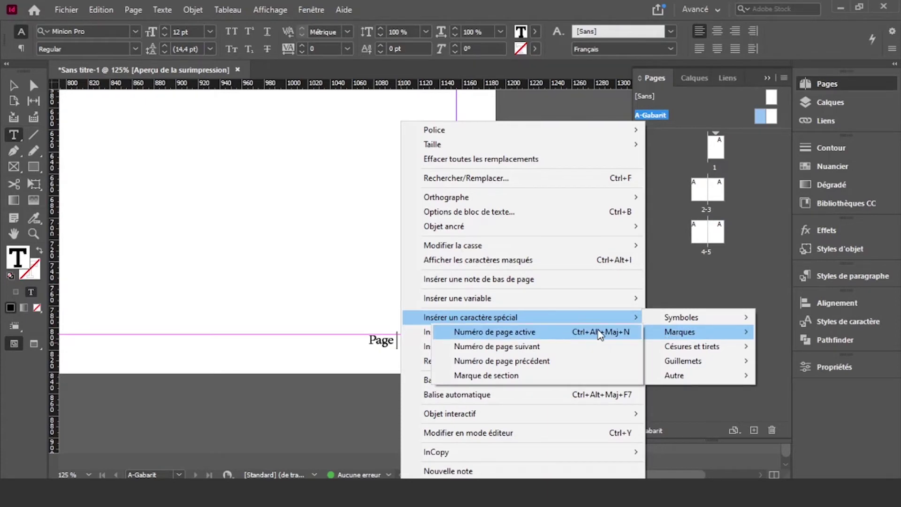
click(550, 337)
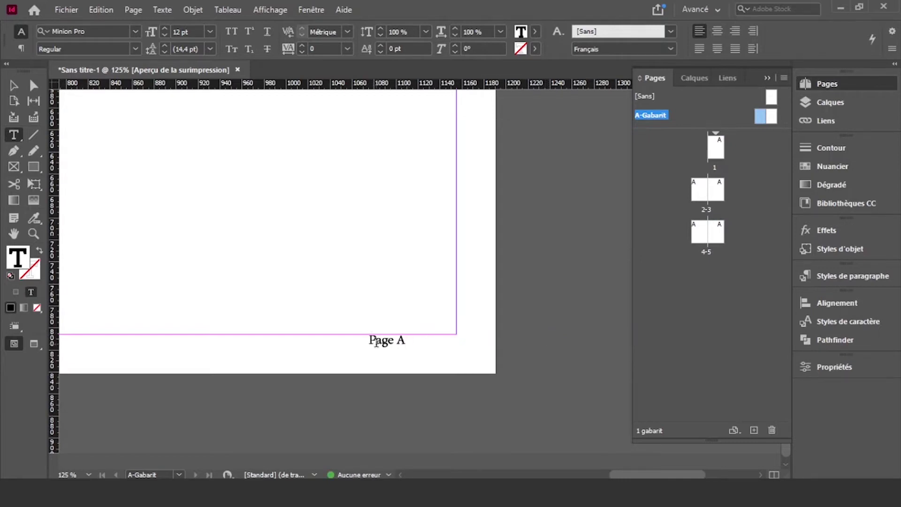
Set the master page's "Page A" text in Lato and align it to the right
drag(373, 338, 406, 340)
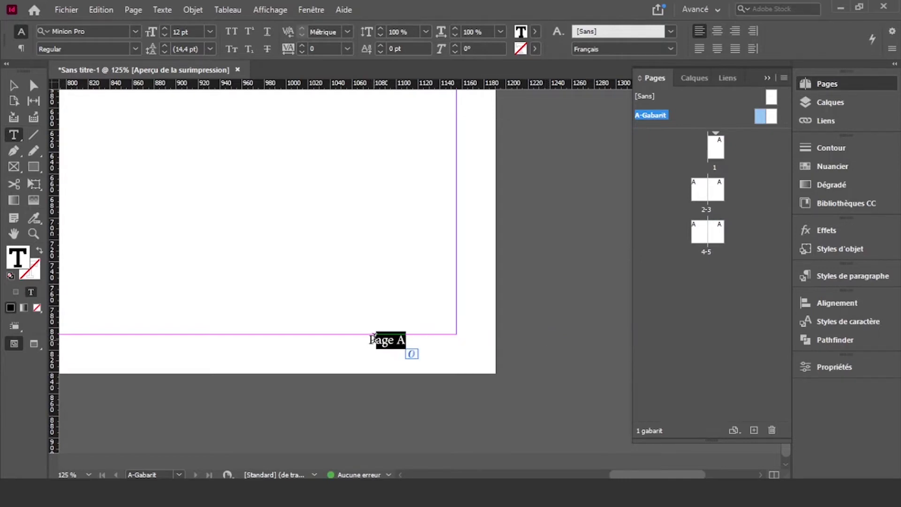
click(139, 35)
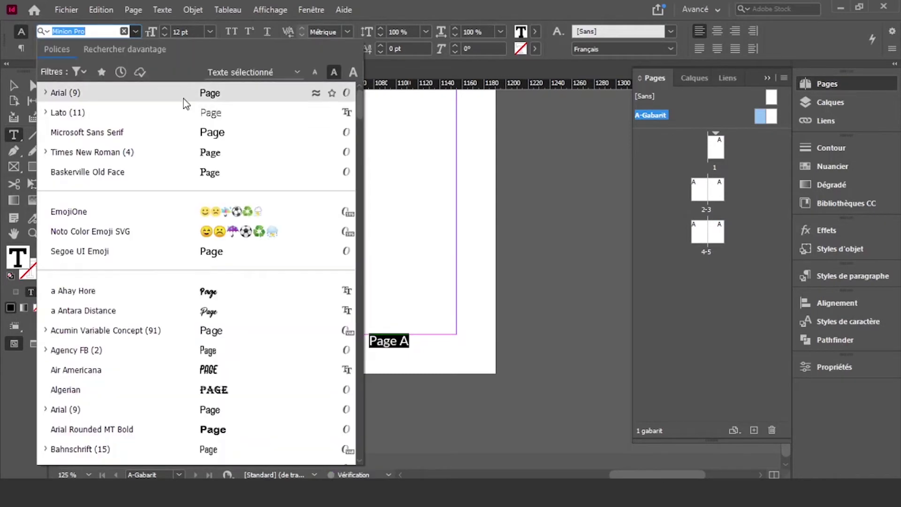
click(187, 114)
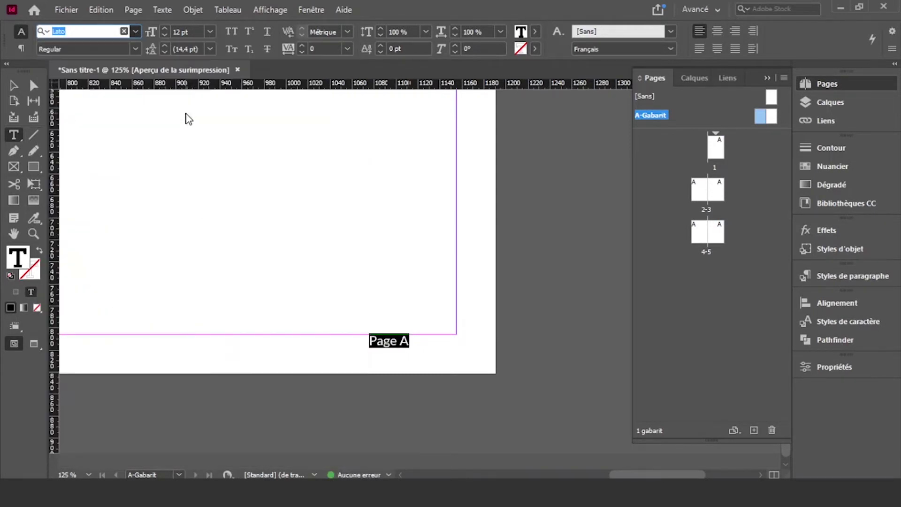
click(735, 32)
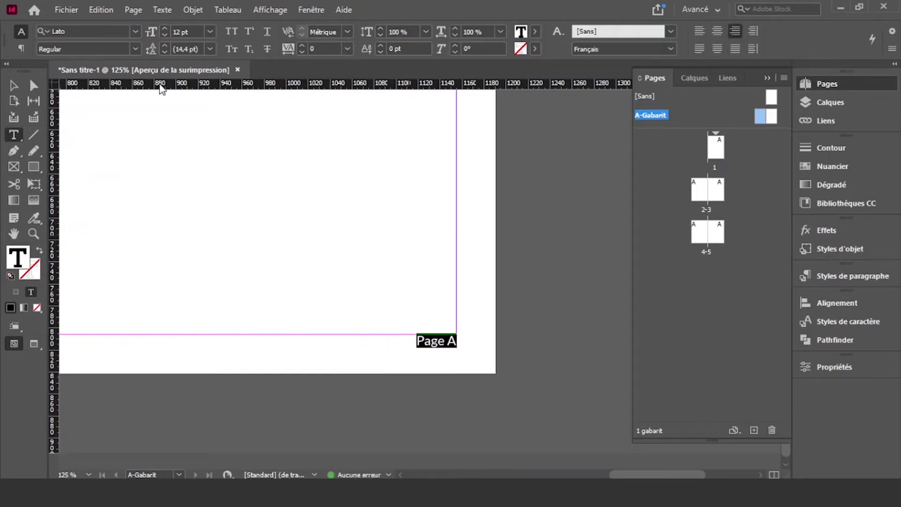
Copy the right master page's "Page A" frame to the left master page, aligned below its lower-left margin corner
key(Escape)
click(420, 295)
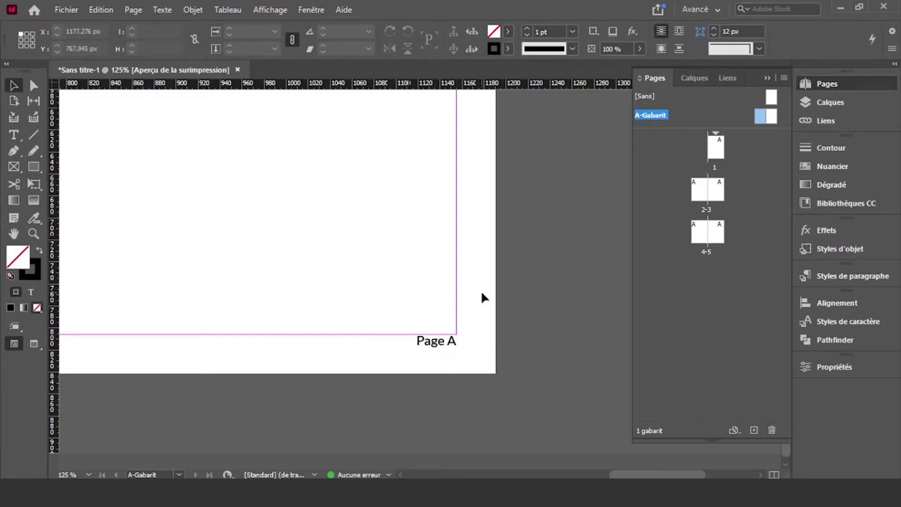
key(ctrl+minus)
key(ctrl+minus)
scroll(376, 338, left, 3)
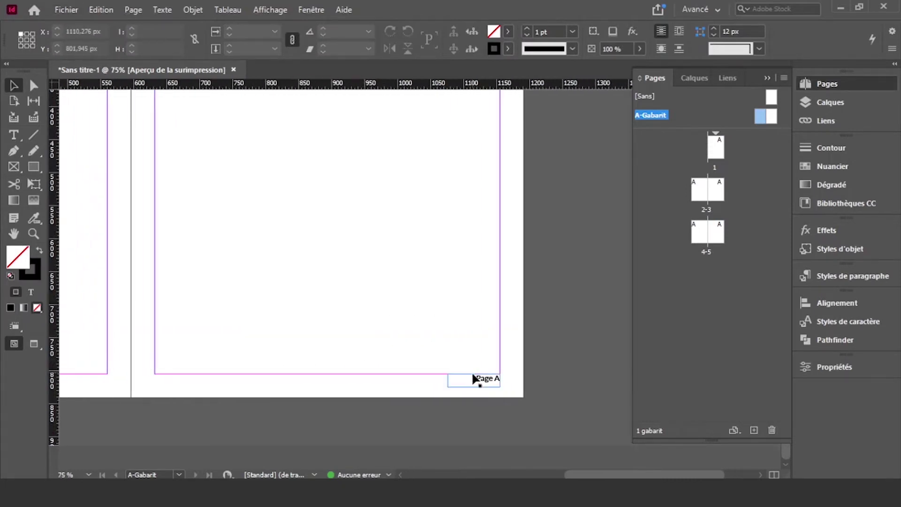
scroll(474, 378, left, 3)
drag(587, 382, 151, 386)
scroll(202, 357, left, 1)
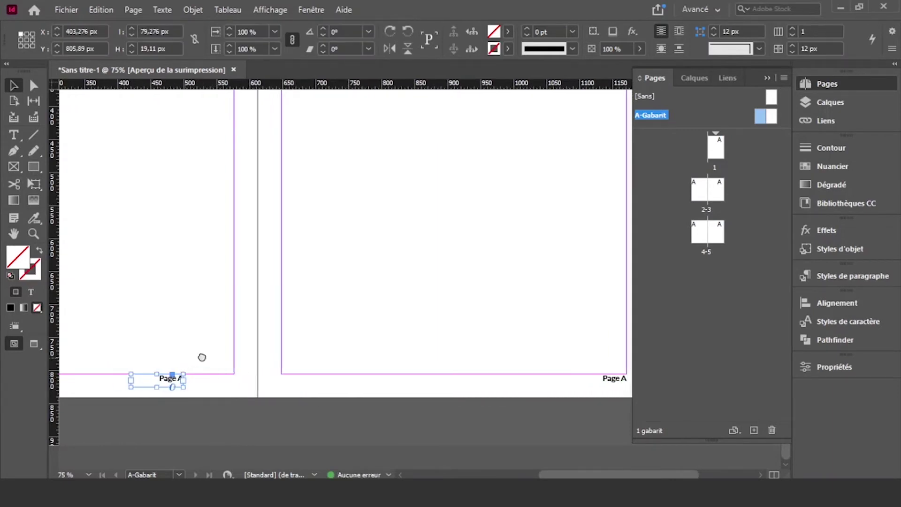
scroll(202, 357, left, 7)
click(418, 366)
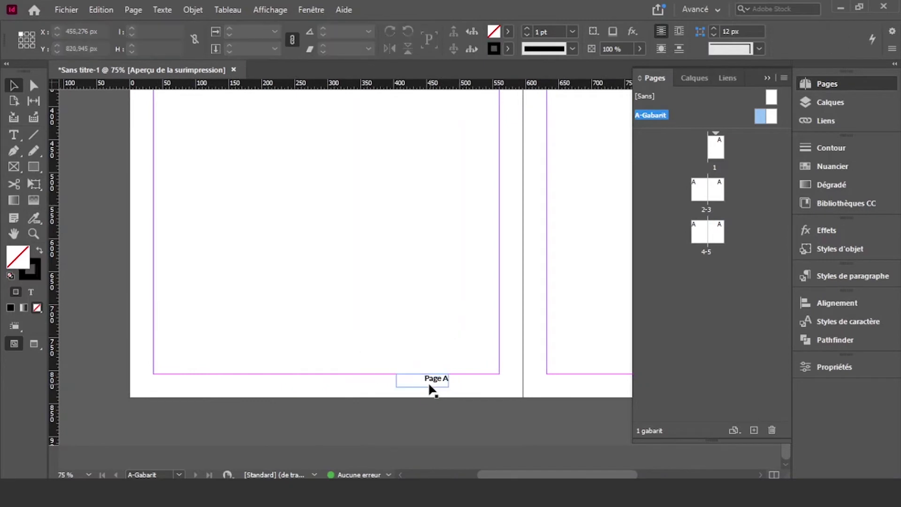
drag(429, 385, 186, 386)
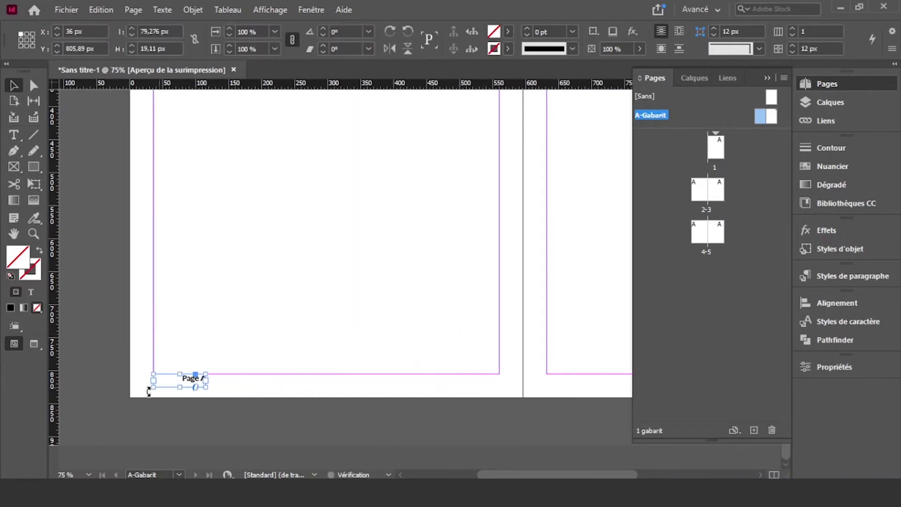
click(132, 394)
Align the "Page A" text on the left master page to the left
scroll(145, 389, up, 2)
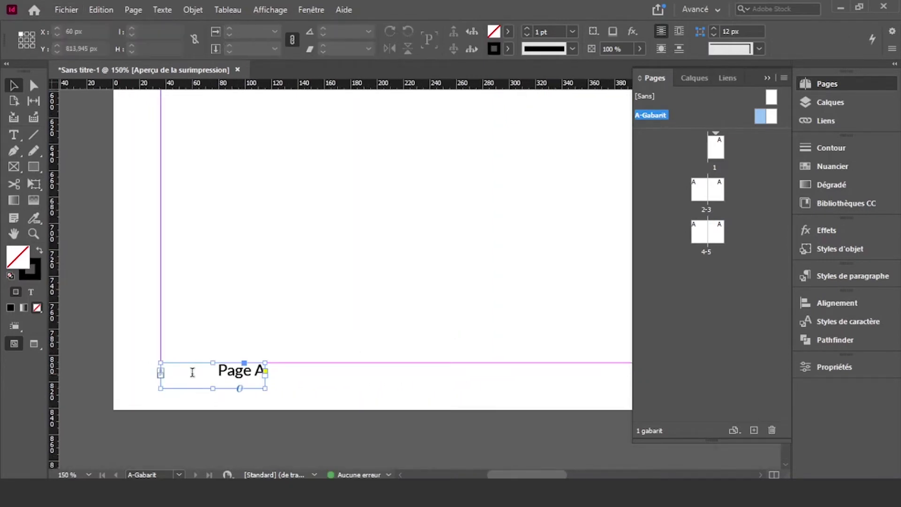
double_click(191, 368)
drag(207, 370, 288, 370)
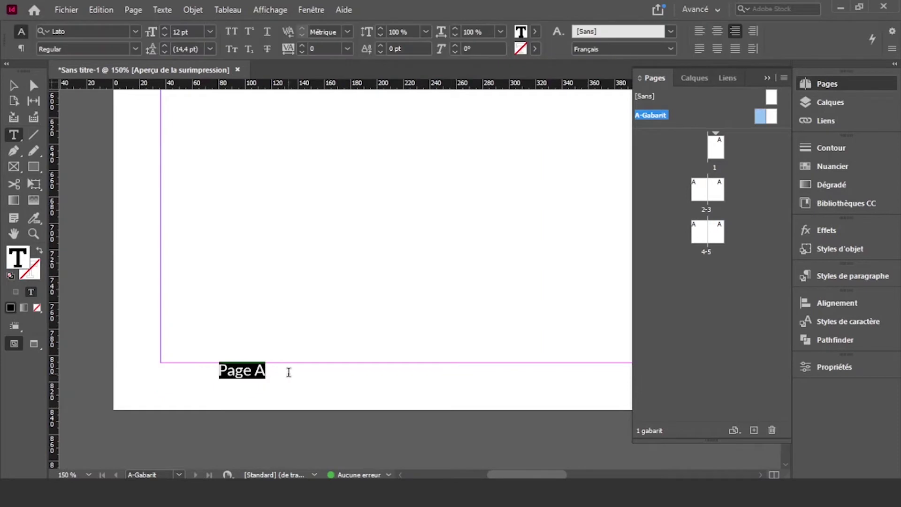
click(699, 31)
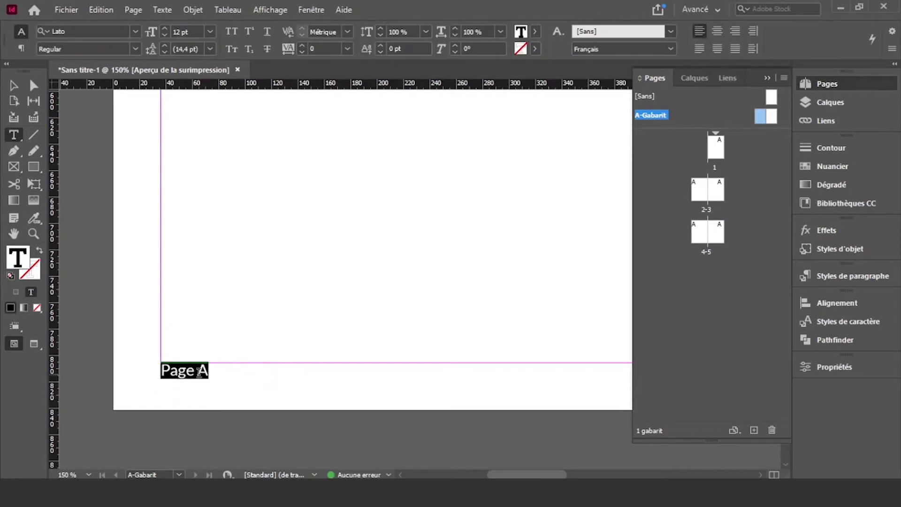
click(181, 373)
click(13, 88)
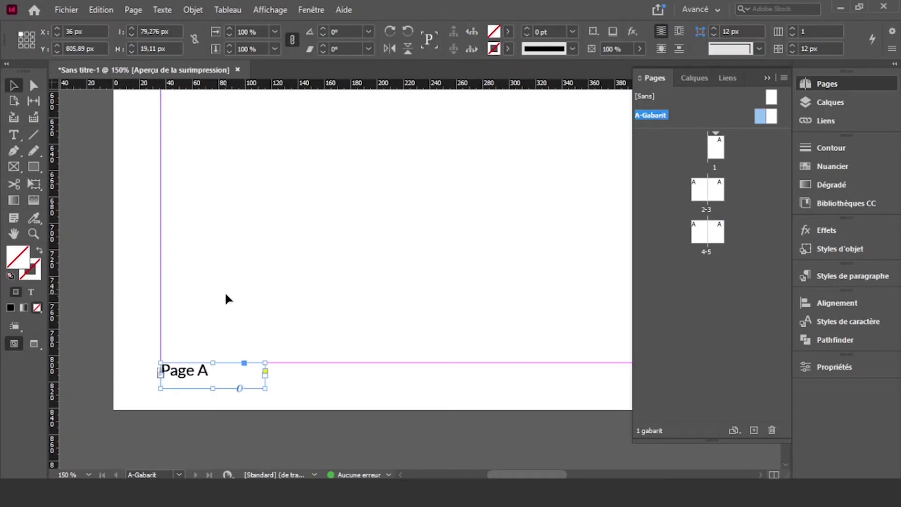
click(513, 298)
Check the character formatting of the left master page's "Page A" text and view both footers of the spread
scroll(511, 305, down, 2)
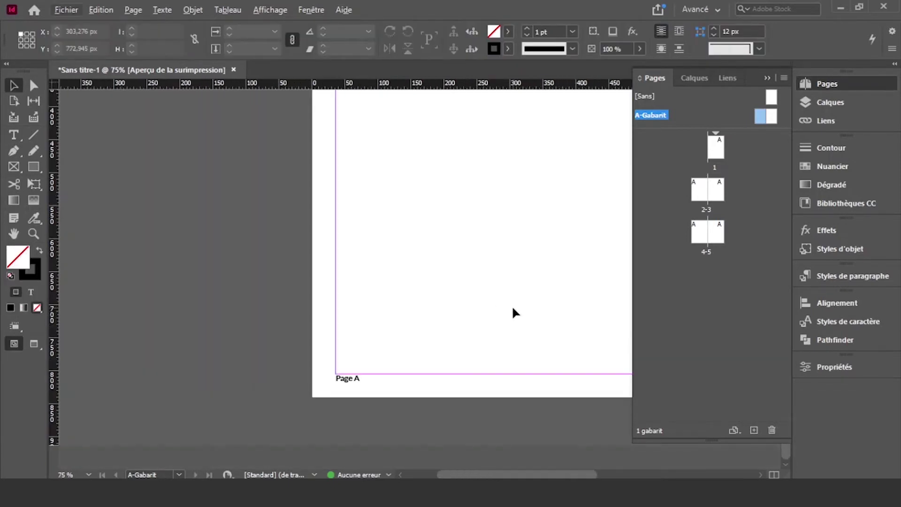
scroll(347, 383, up, 2)
double_click(331, 371)
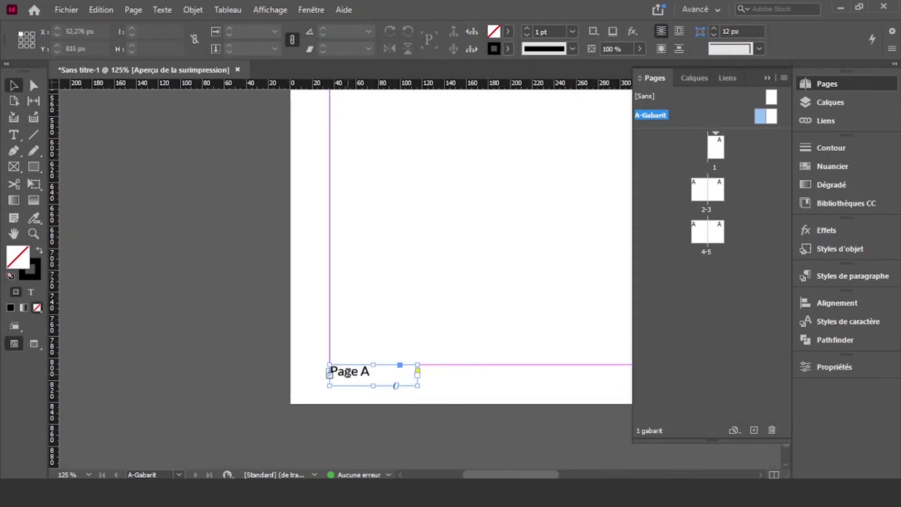
drag(331, 372, 370, 372)
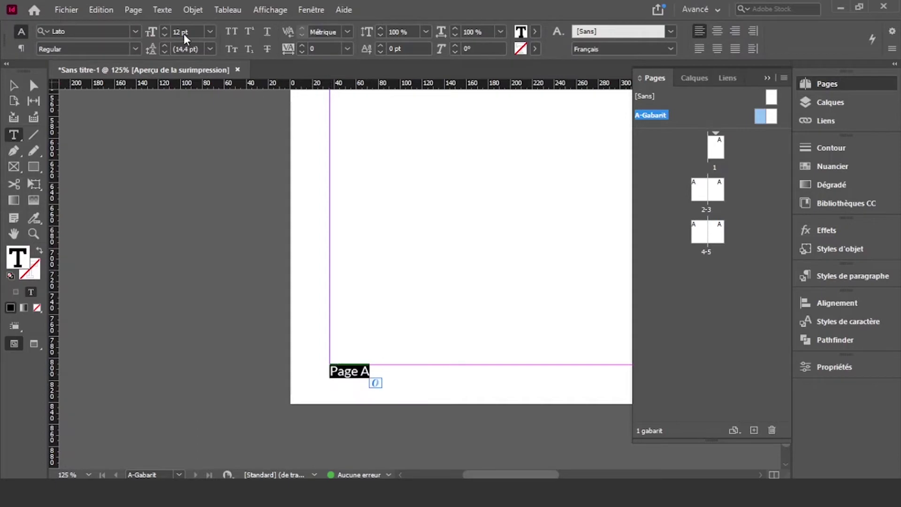
click(13, 85)
click(301, 222)
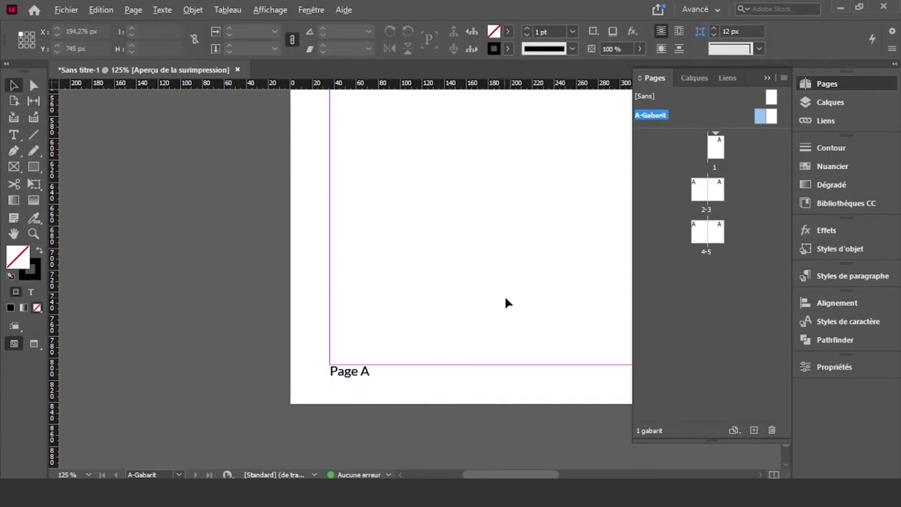
scroll(505, 295, down, 3)
scroll(449, 285, right, 3)
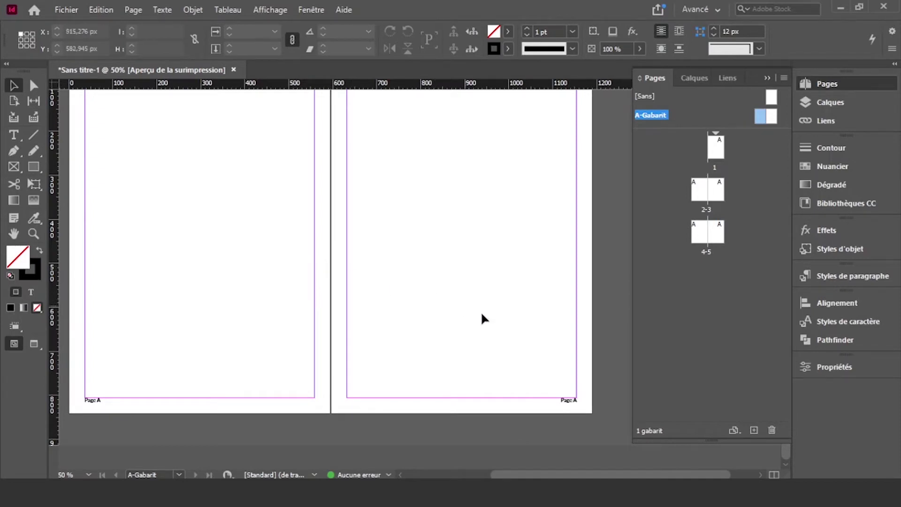
drag(535, 330, 516, 308)
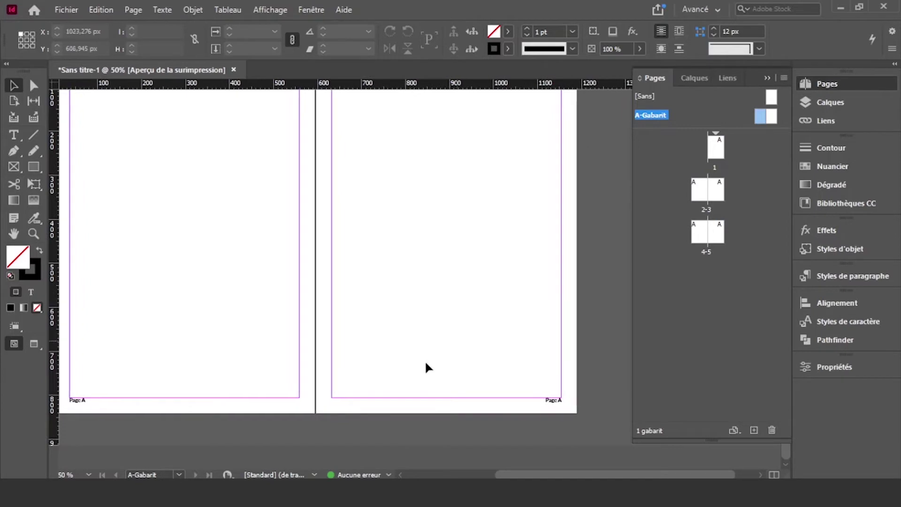
Draw a text frame about 150 px wide below the right master page's lower-left margin corner and enter "Apprendre Adobe Indesign"
scroll(346, 410, up, 3)
drag(354, 384, 285, 320)
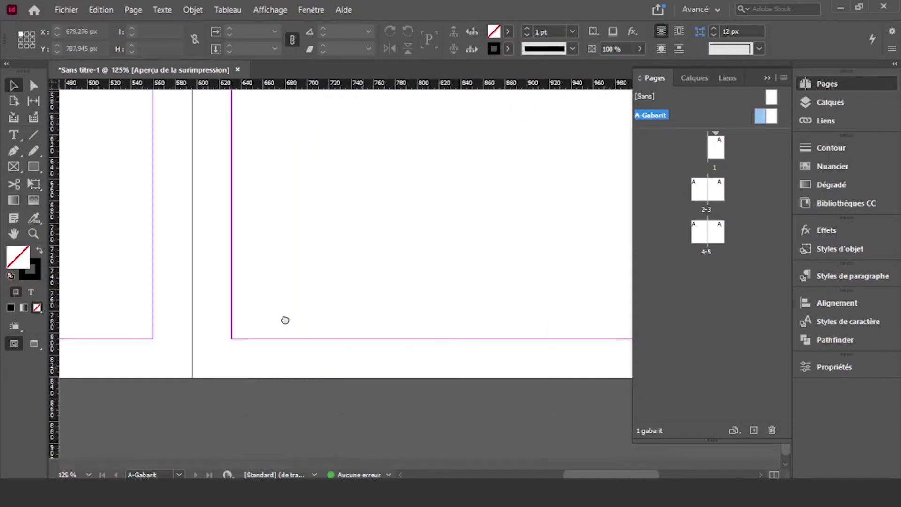
click(15, 136)
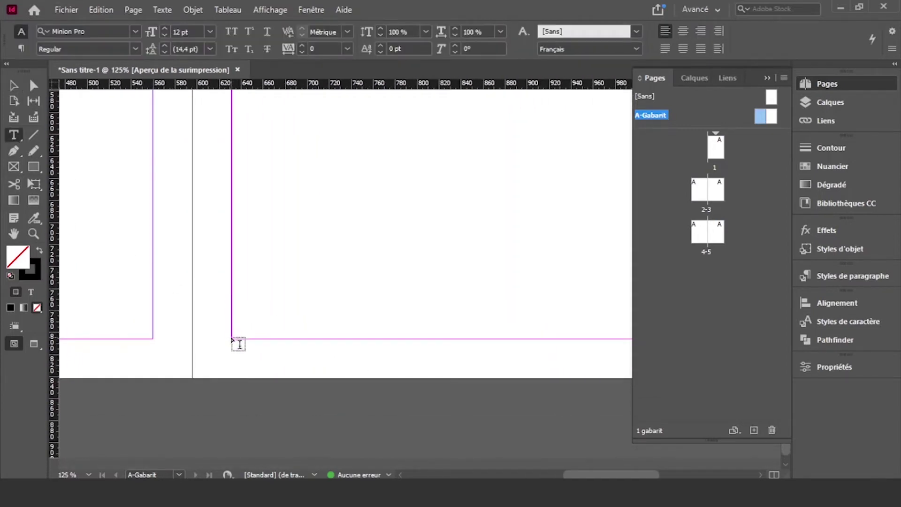
drag(231, 339, 396, 365)
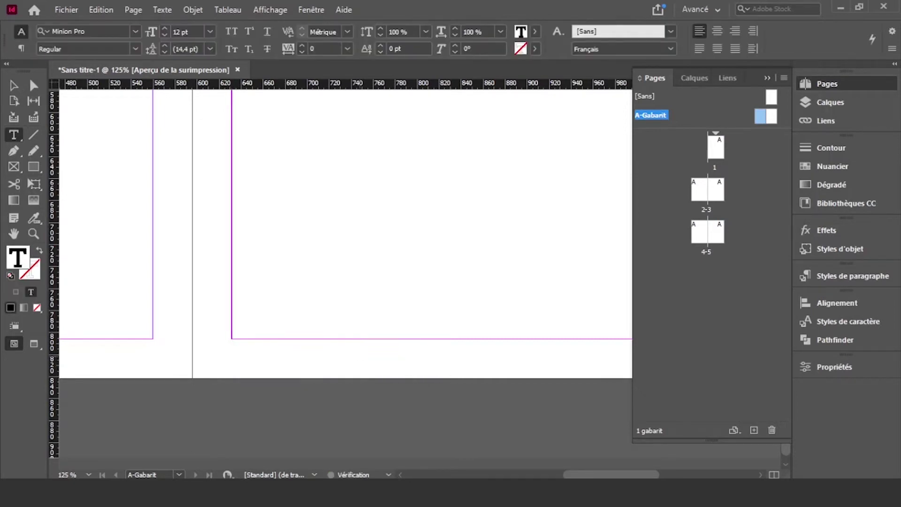
text(Apprendre la)
key(BackSpace)
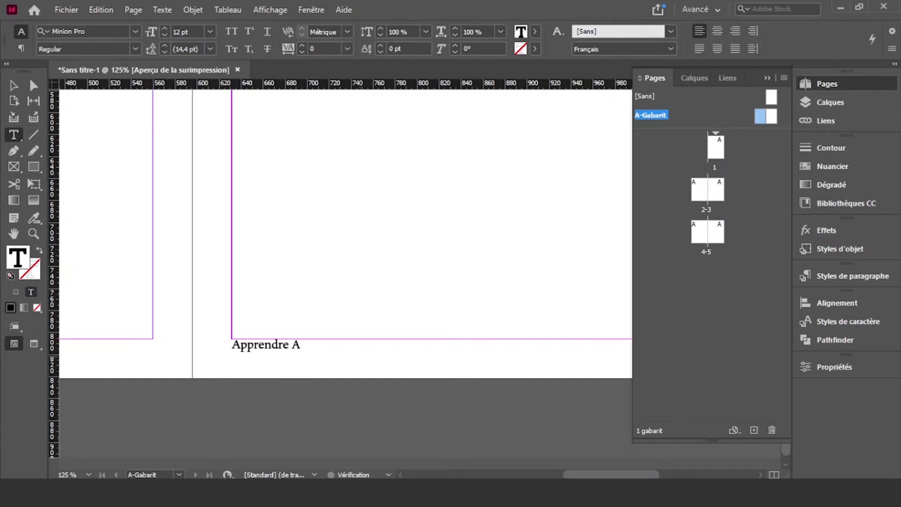
text(Adobe Indesign)
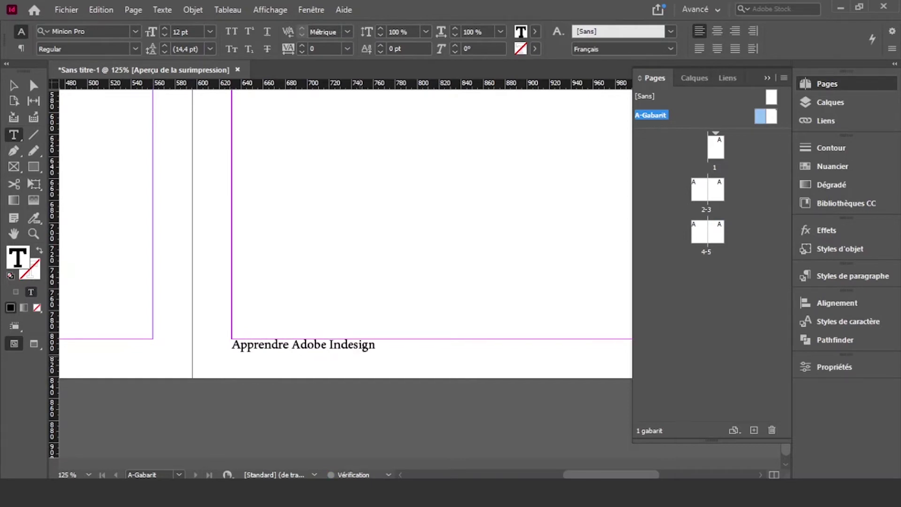
click(13, 85)
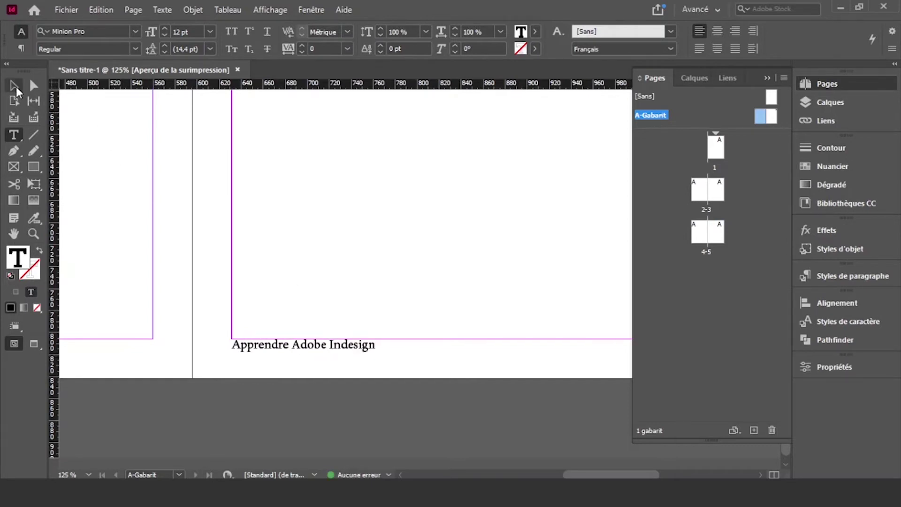
Set the "Apprendre Adobe Indesign" footer text in Lato Italic at 11 pt
double_click(335, 345)
drag(375, 345, 232, 345)
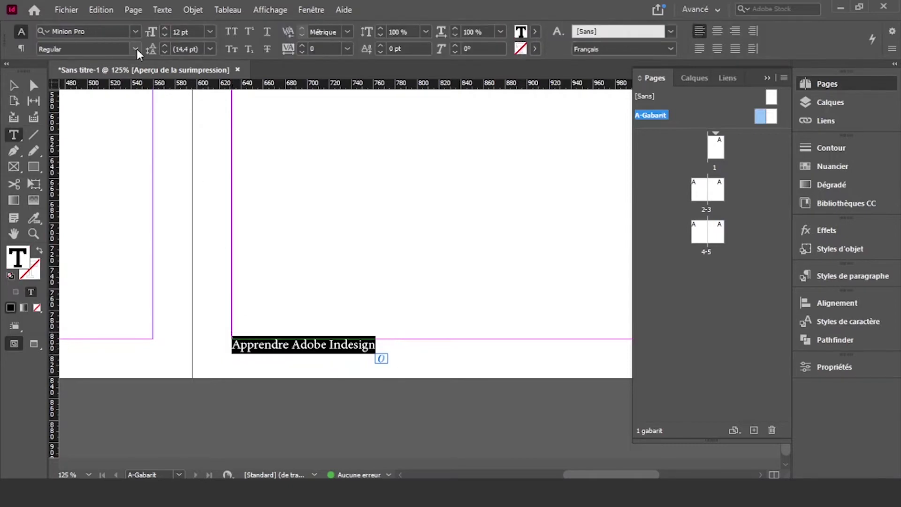
click(134, 33)
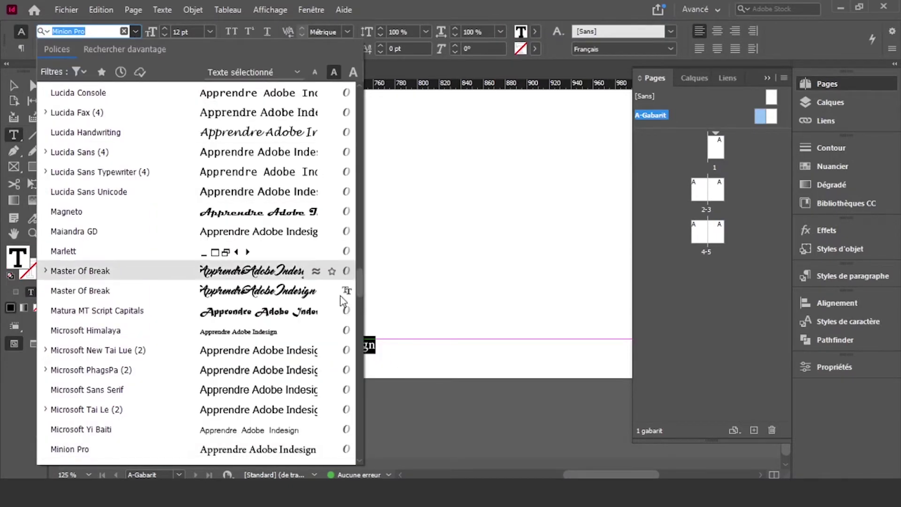
drag(359, 286, 358, 94)
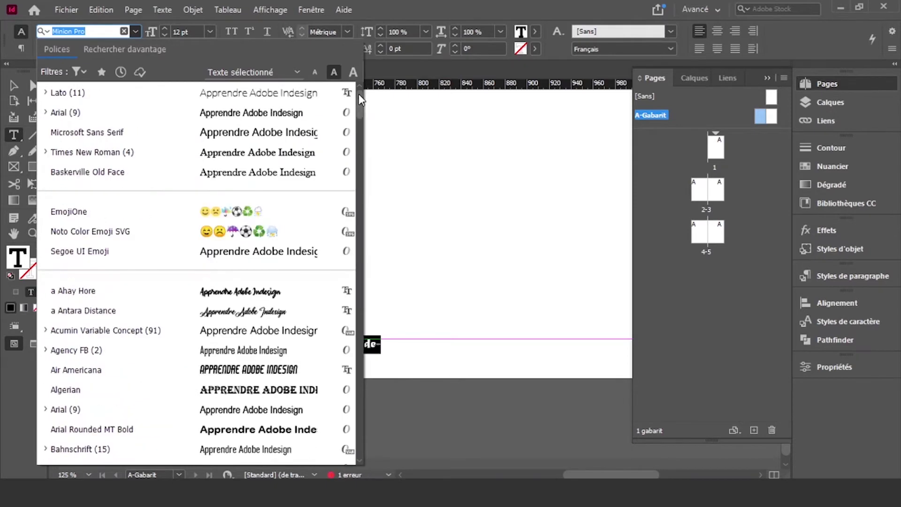
click(241, 93)
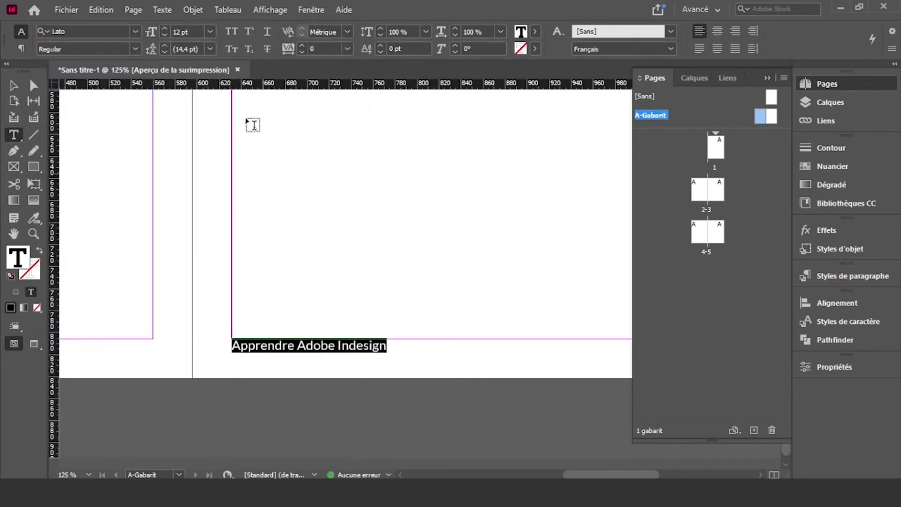
click(163, 34)
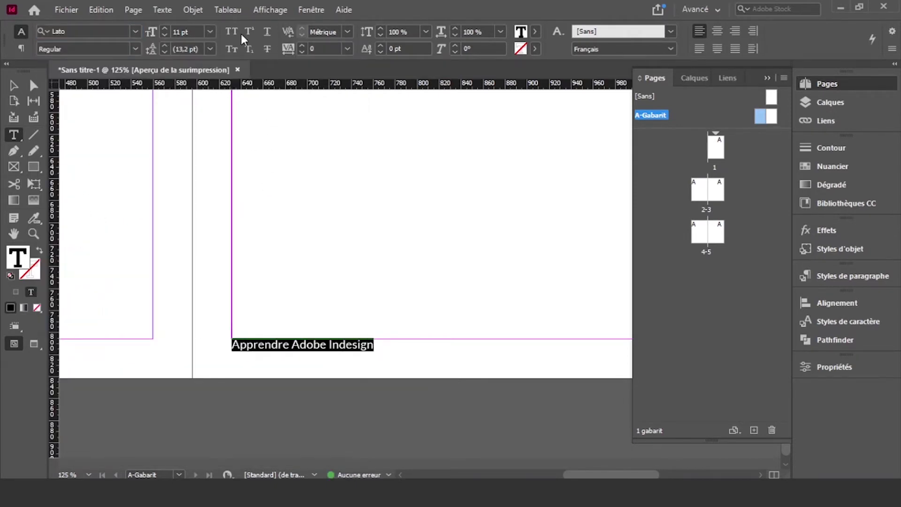
click(137, 48)
click(100, 138)
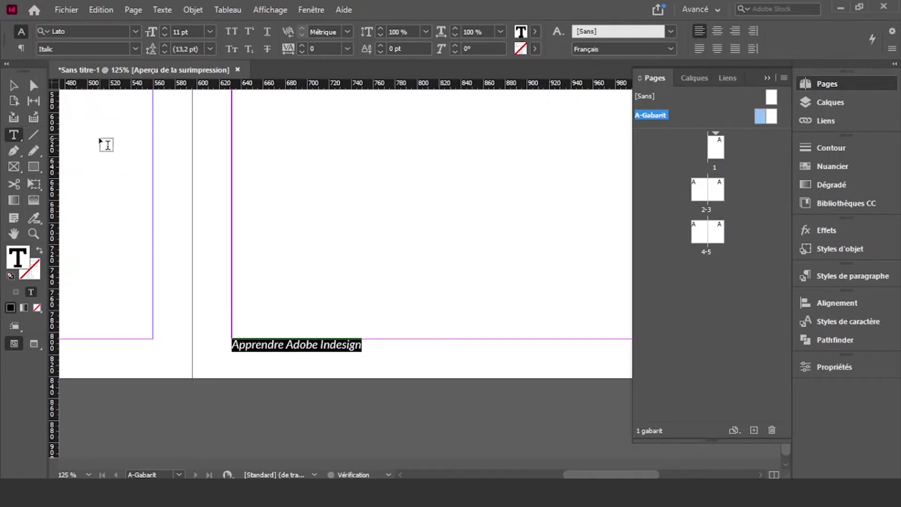
key(Escape)
click(210, 215)
Select the "Apprendre Adobe Indesign" footer text and browse the swatches available for its fill colour
key(ctrl+minus)
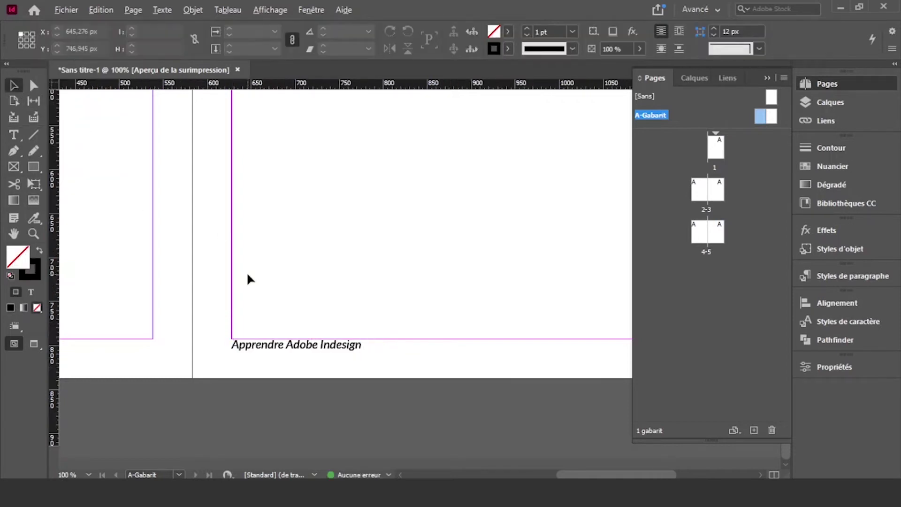
key(ctrl+minus)
scroll(398, 380, right, 1)
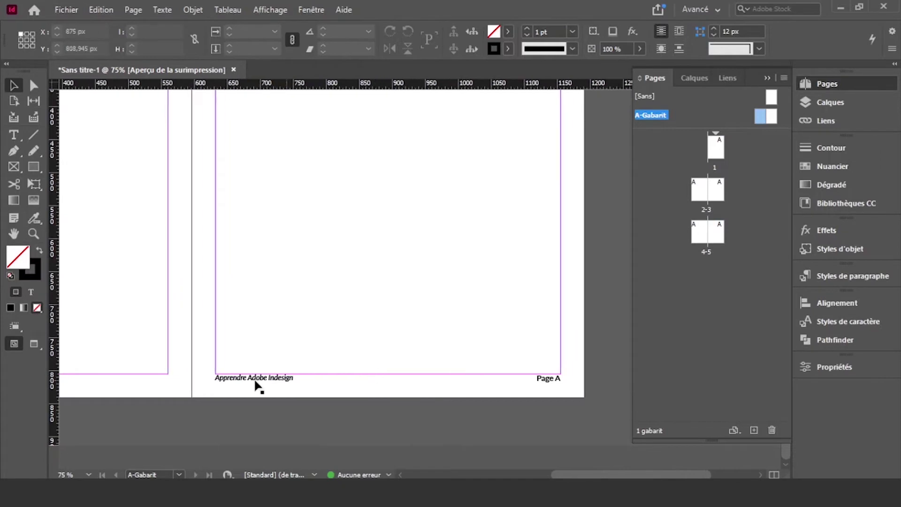
click(257, 384)
key(t)
drag(214, 377, 287, 384)
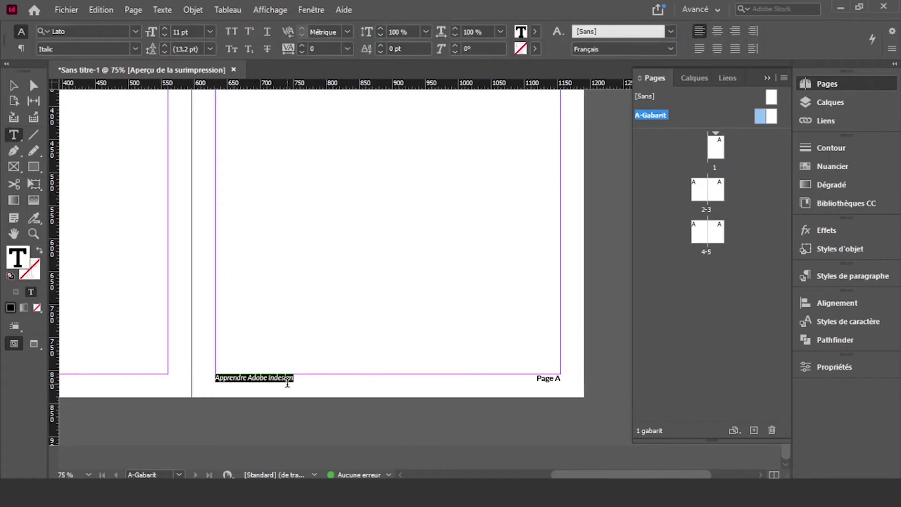
click(534, 32)
scroll(473, 163, up, 1)
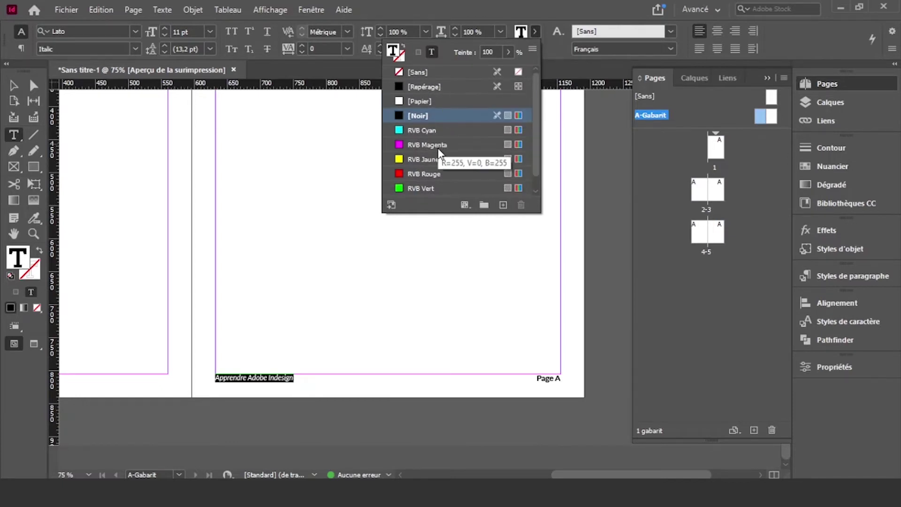
scroll(446, 178, down, 1)
scroll(474, 122, up, 1)
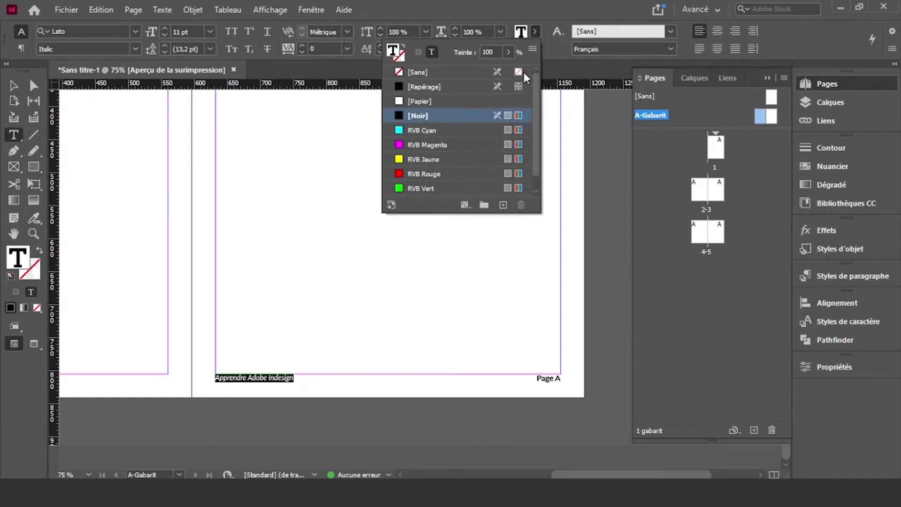
Start a new colour swatch for the selected footer text, set its type to Ton direct and name it "Gris"
click(533, 50)
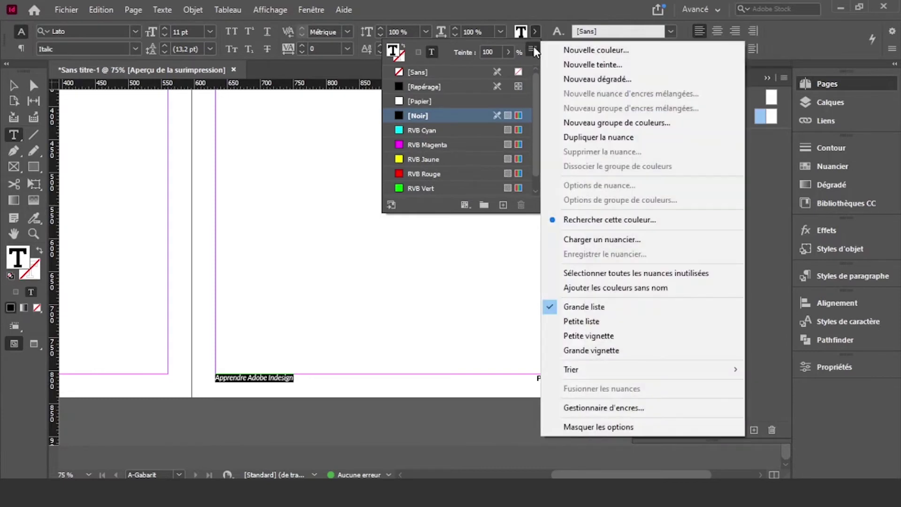
click(562, 50)
click(561, 49)
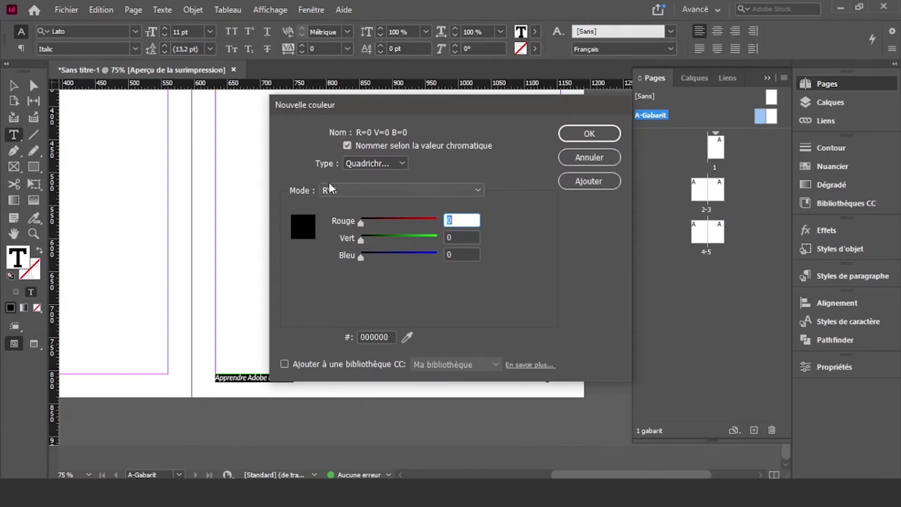
click(384, 161)
click(378, 188)
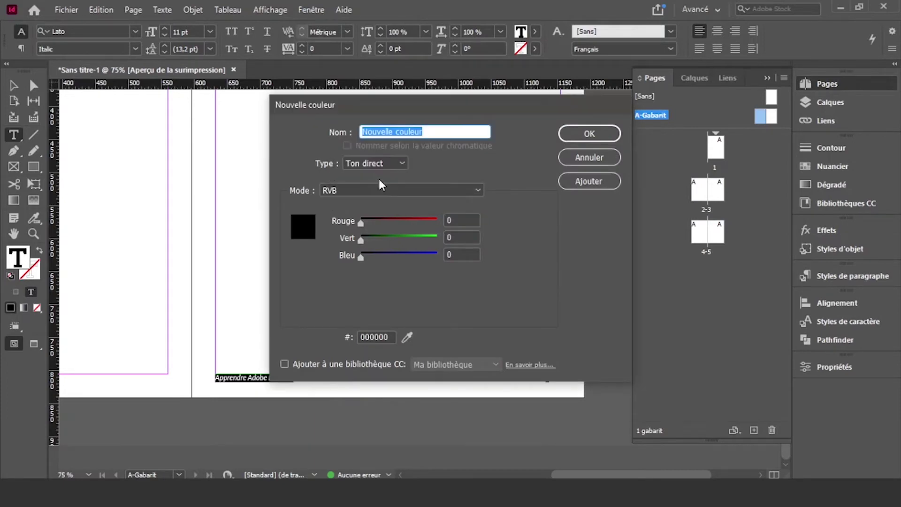
click(434, 132)
drag(425, 132, 366, 131)
text(Gris)
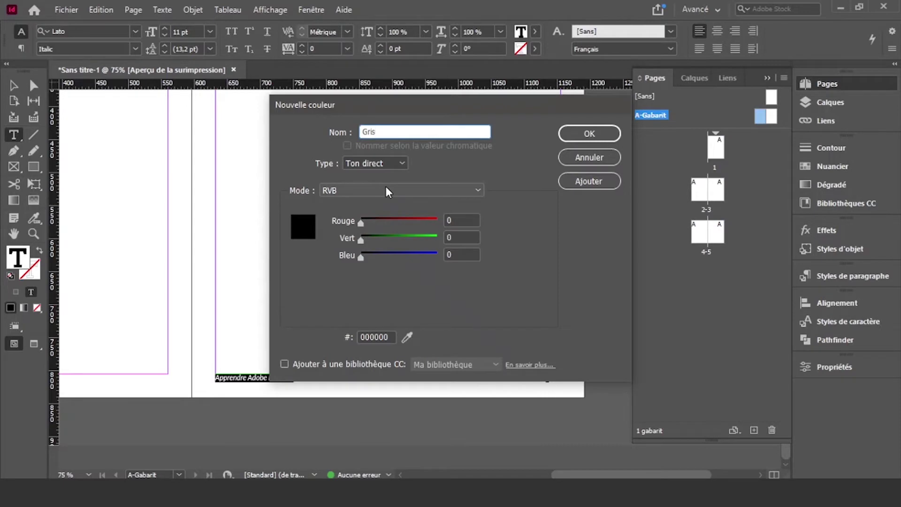
Define the Gris swatch in Lab mode with L at 28 and create it
click(386, 187)
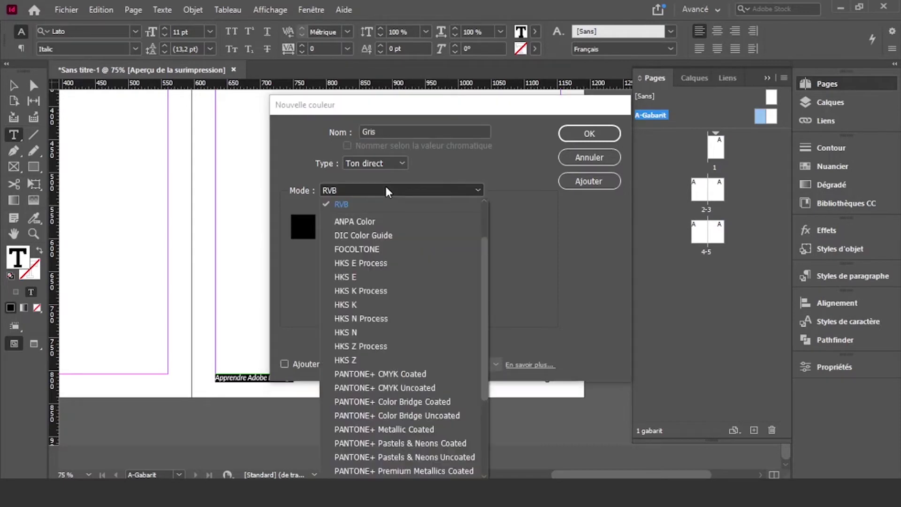
scroll(428, 375, down, 3)
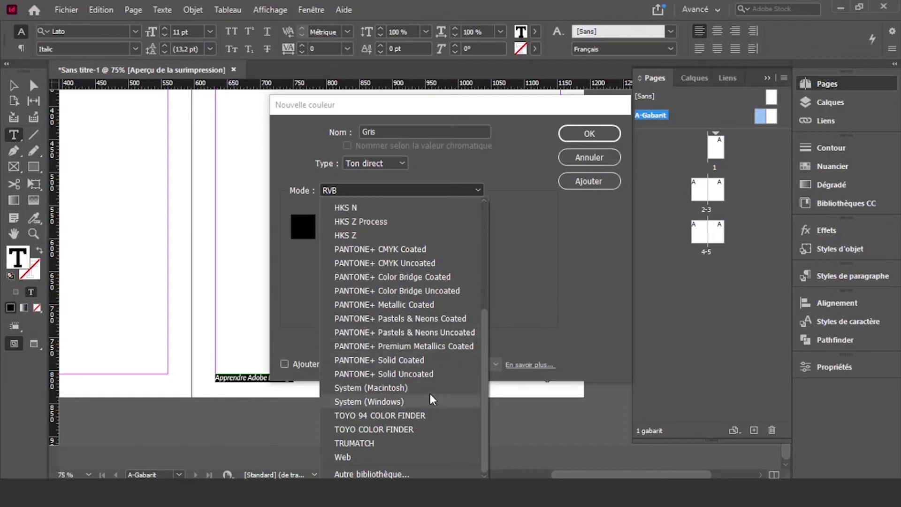
scroll(440, 404, up, 2)
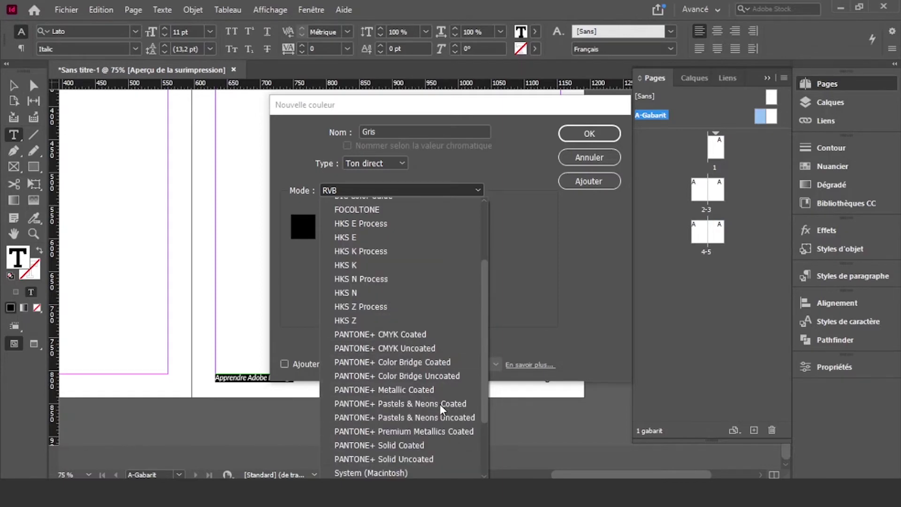
scroll(440, 404, up, 3)
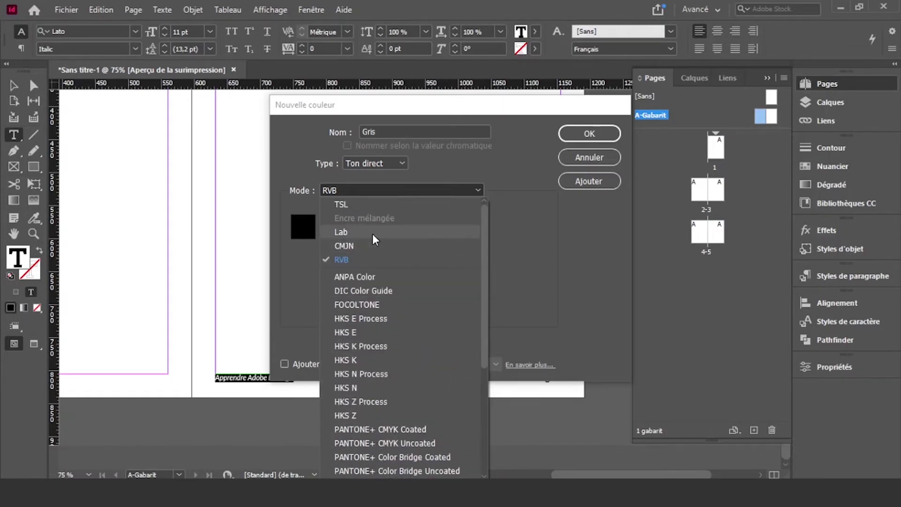
click(373, 233)
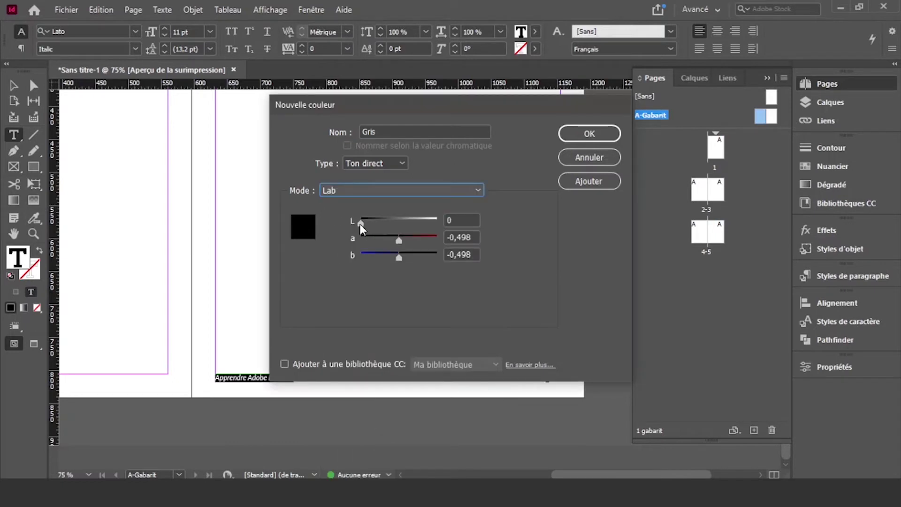
drag(359, 224, 382, 225)
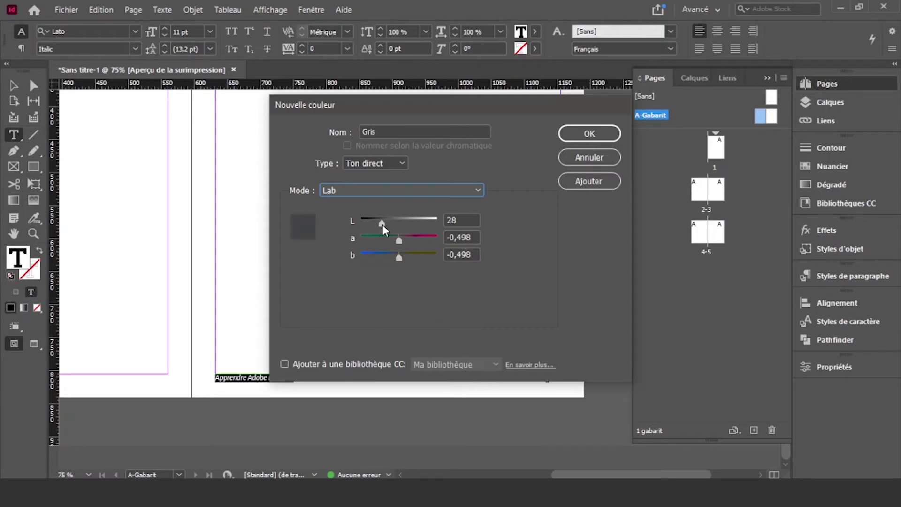
click(588, 133)
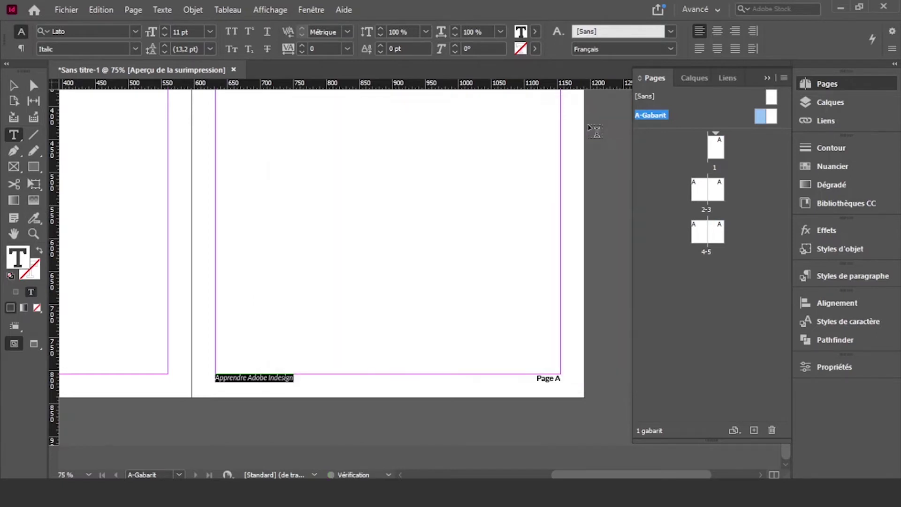
Apply the Gris swatch to the "Apprendre Adobe Indesign" footer text and deselect its frame
click(536, 32)
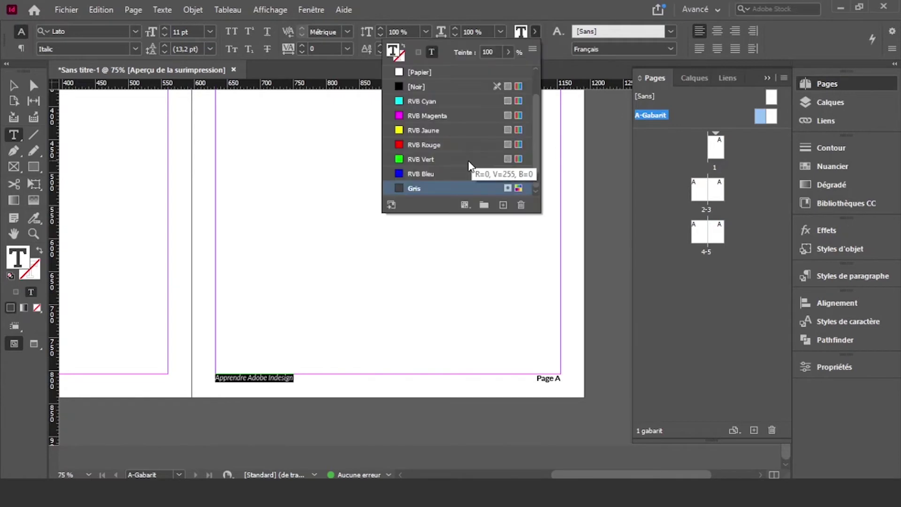
click(414, 187)
key(Escape)
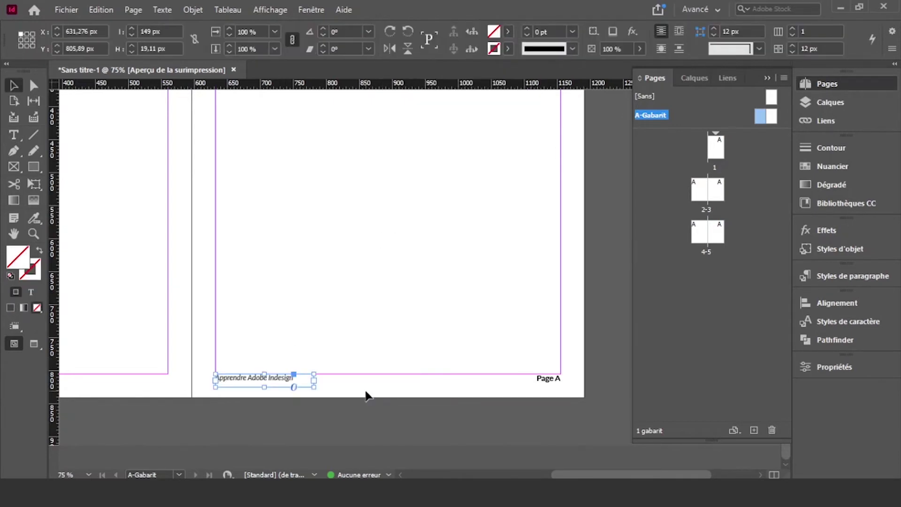
click(367, 395)
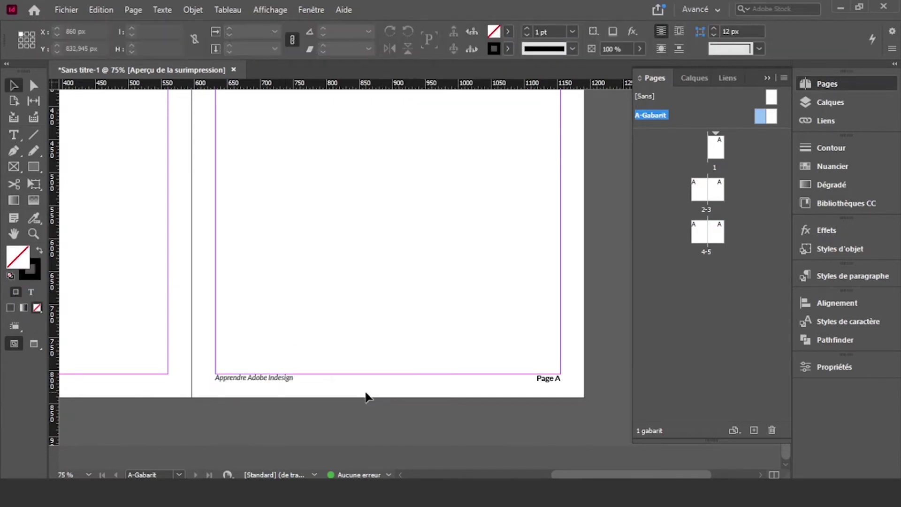
View the whole master spread, then examine the footer title and page number on document page 1
key(ctrl+minus)
key(ctrl+minus)
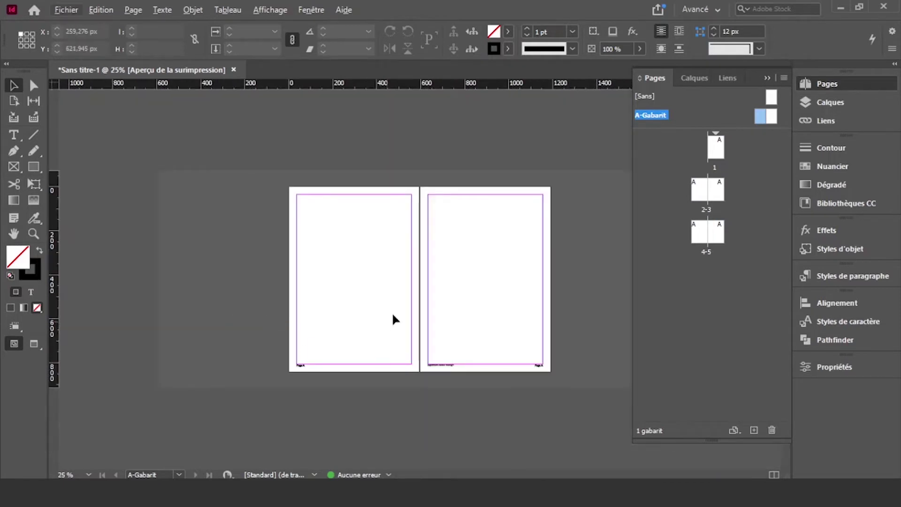
key(ctrl+plus)
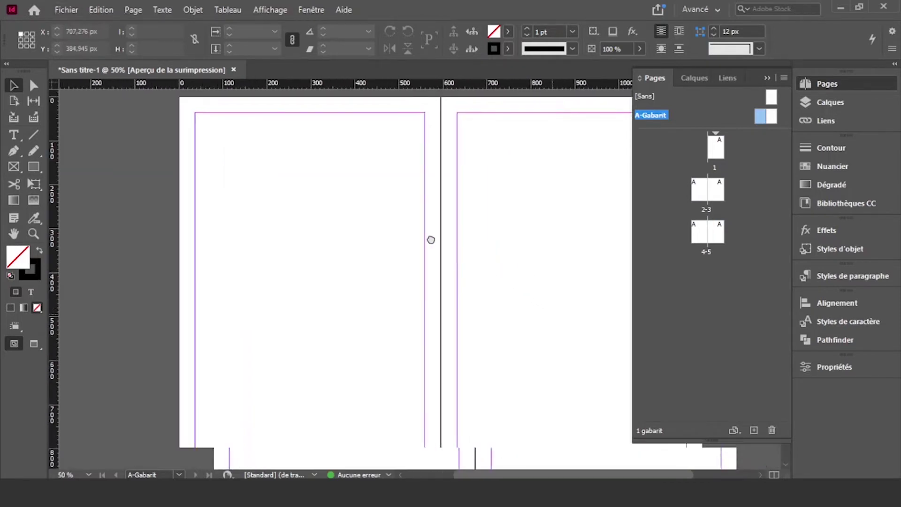
double_click(718, 149)
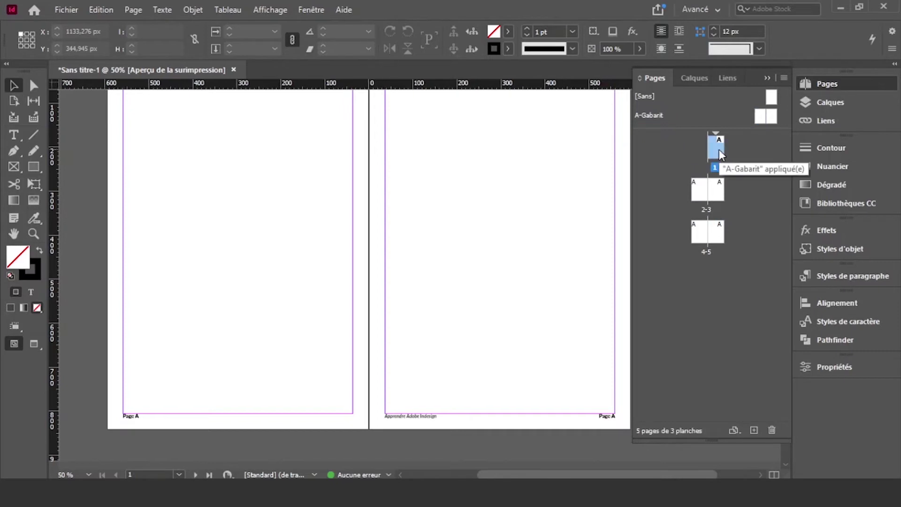
key(ctrl+plus)
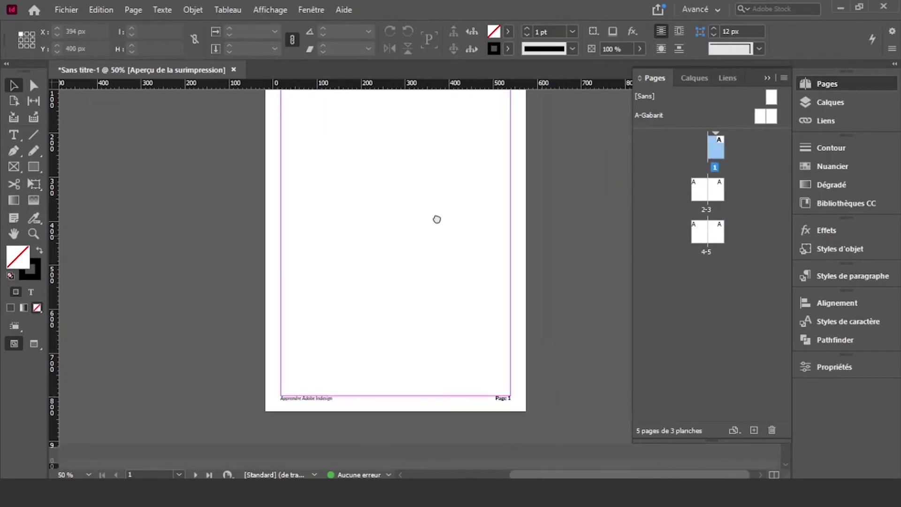
scroll(497, 410, up, 1)
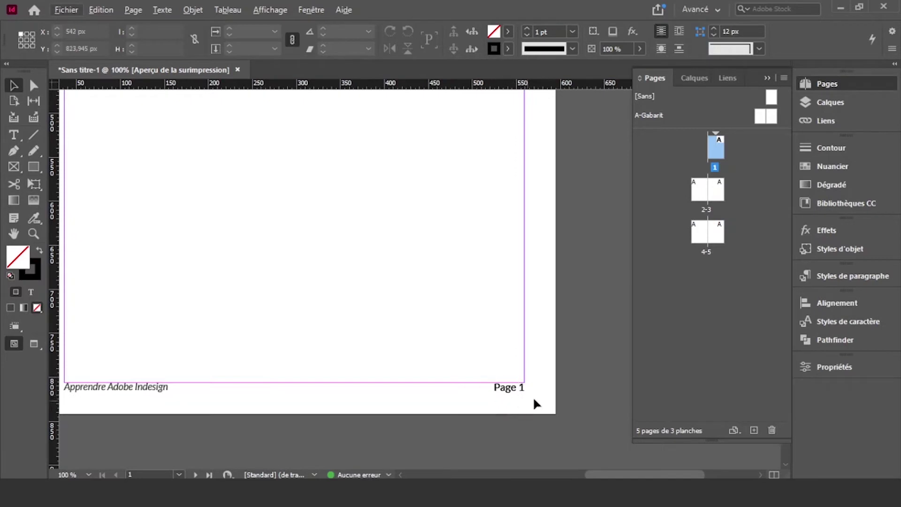
scroll(326, 410, left, 2)
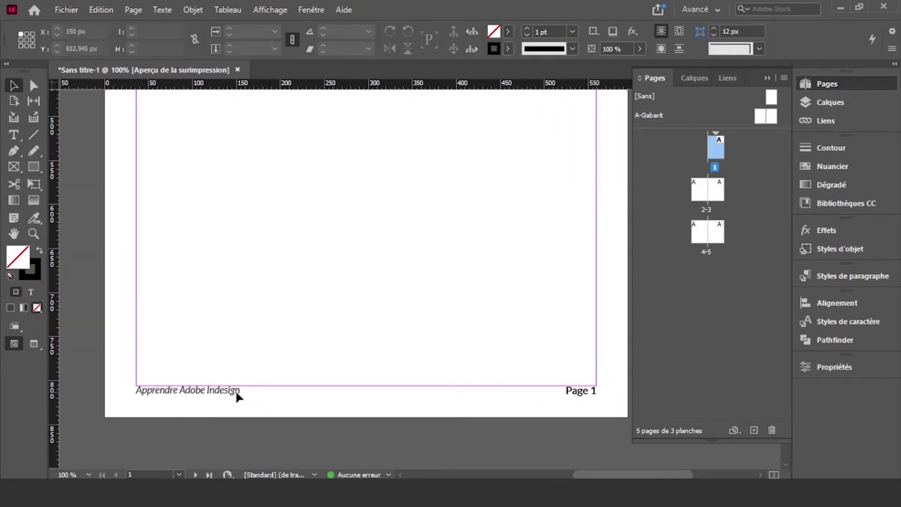
Examine the footers on the 2-3 spread and return to a full view of page 1
scroll(261, 390, down, 4)
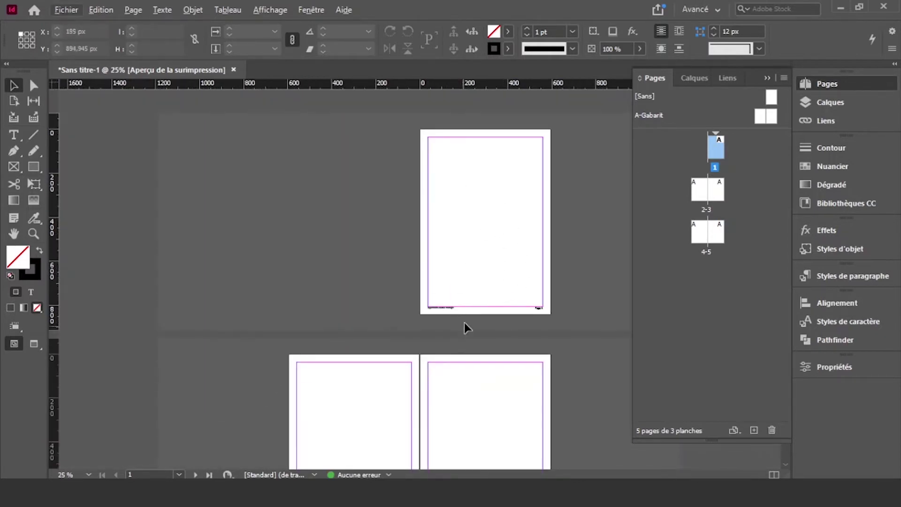
scroll(483, 357, down, 3)
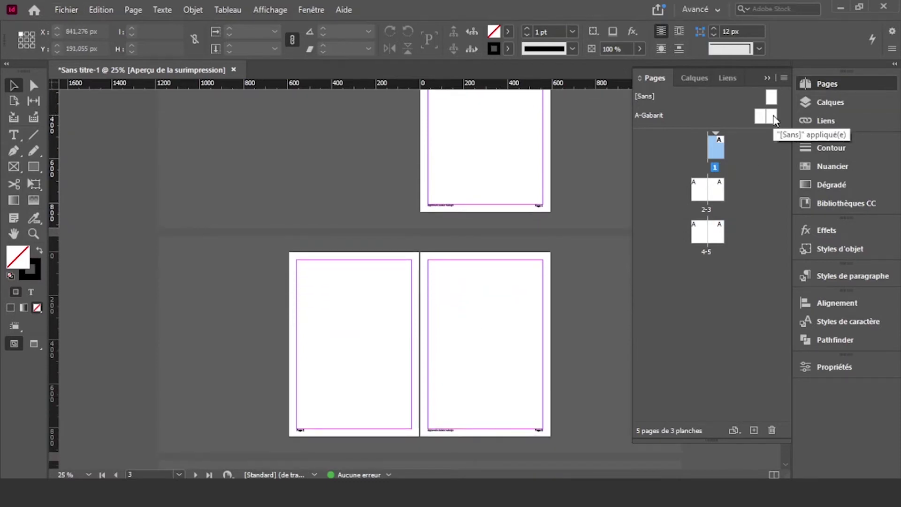
scroll(466, 394, down, 2)
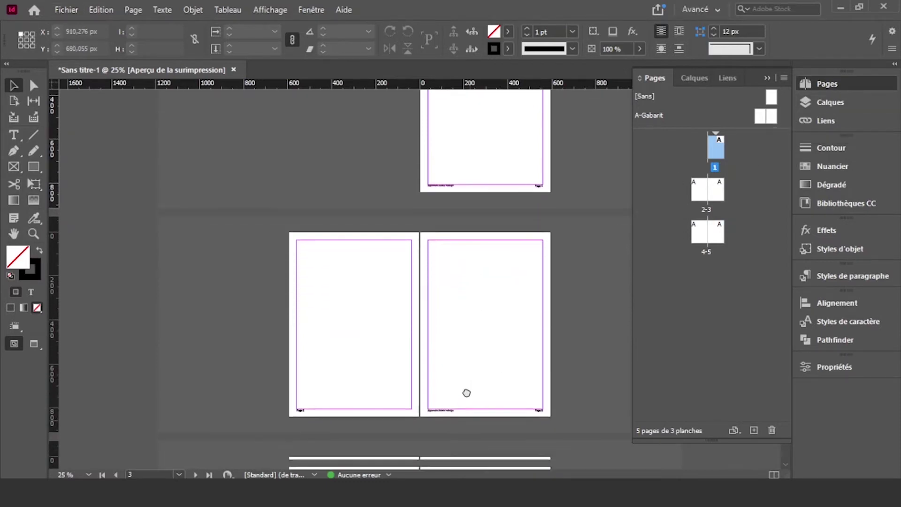
scroll(434, 386, up, 3)
drag(499, 401, 291, 387)
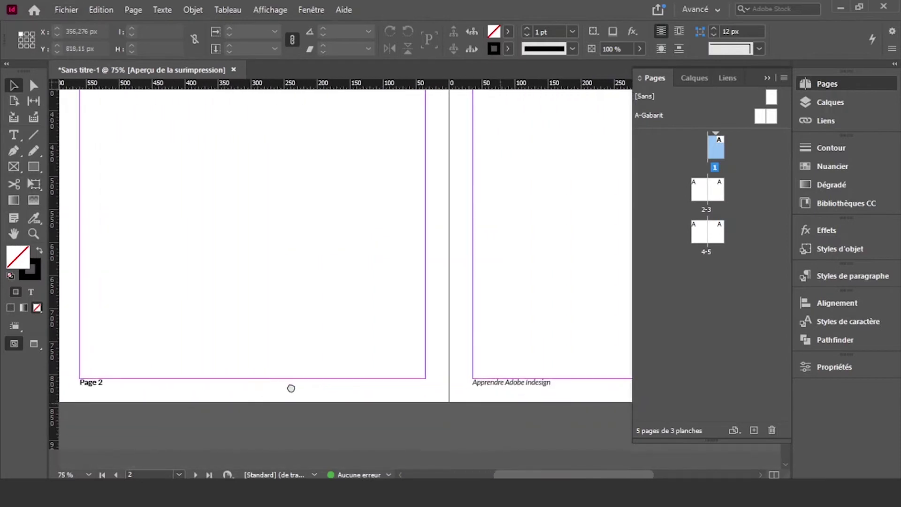
key(ctrl+minus)
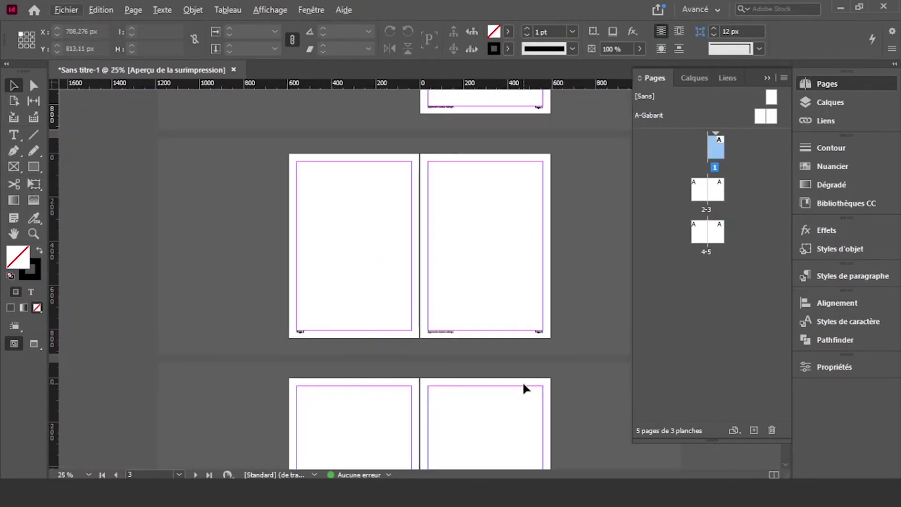
drag(517, 197, 492, 400)
key(ctrl+plus)
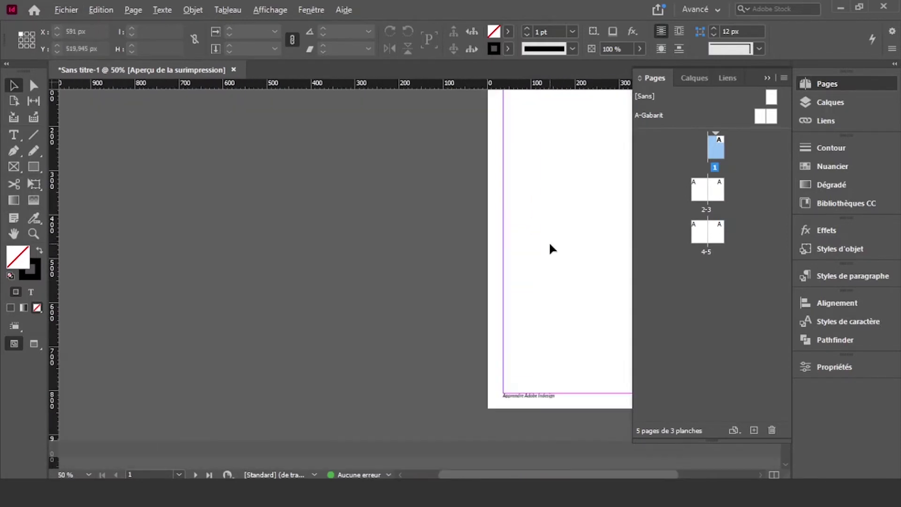
key(ctrl+0)
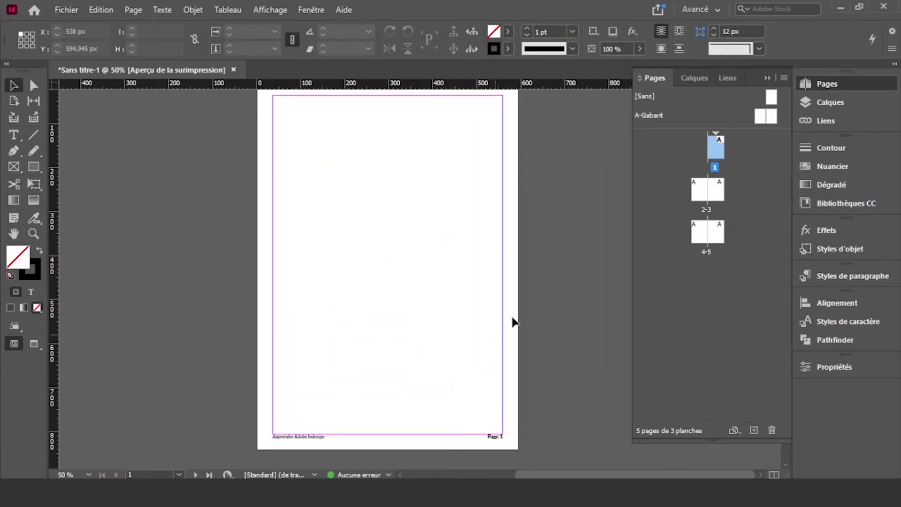
Apply the [Sans] master to page 1 in place of A-Gabarit
click(719, 193)
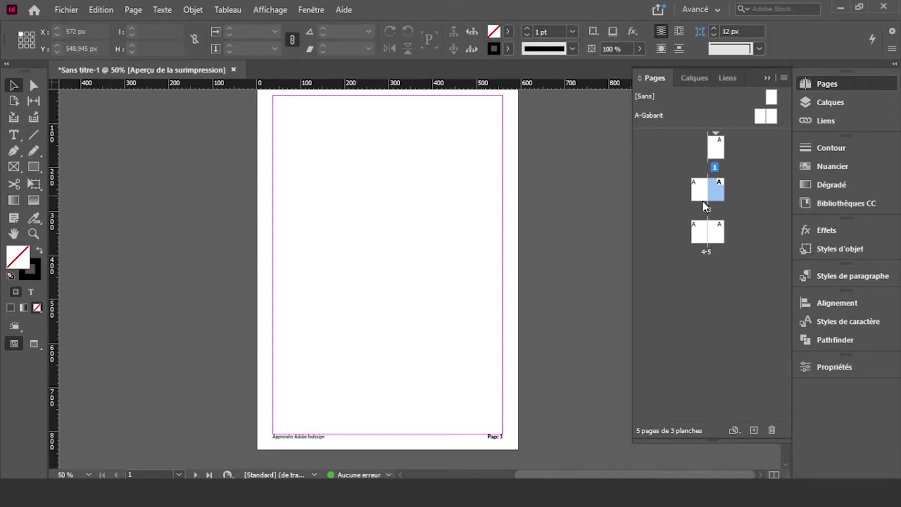
click(713, 146)
right_click(714, 147)
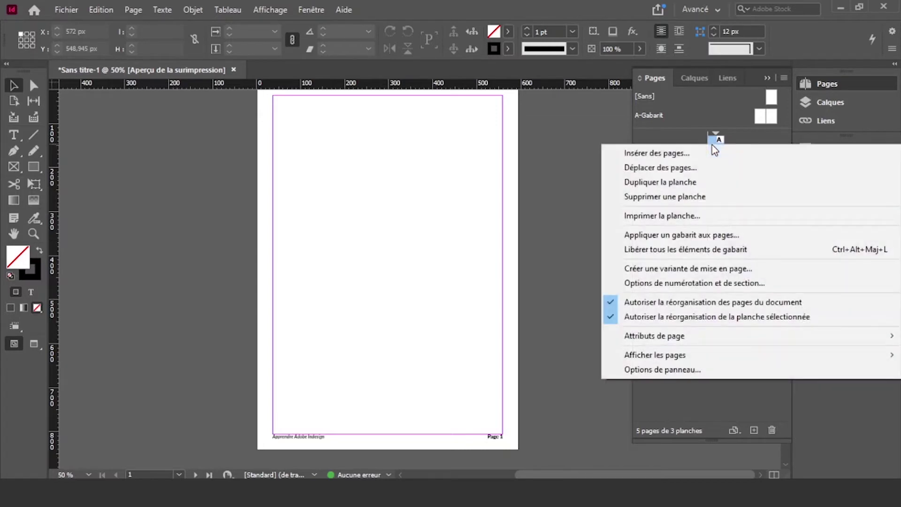
click(705, 234)
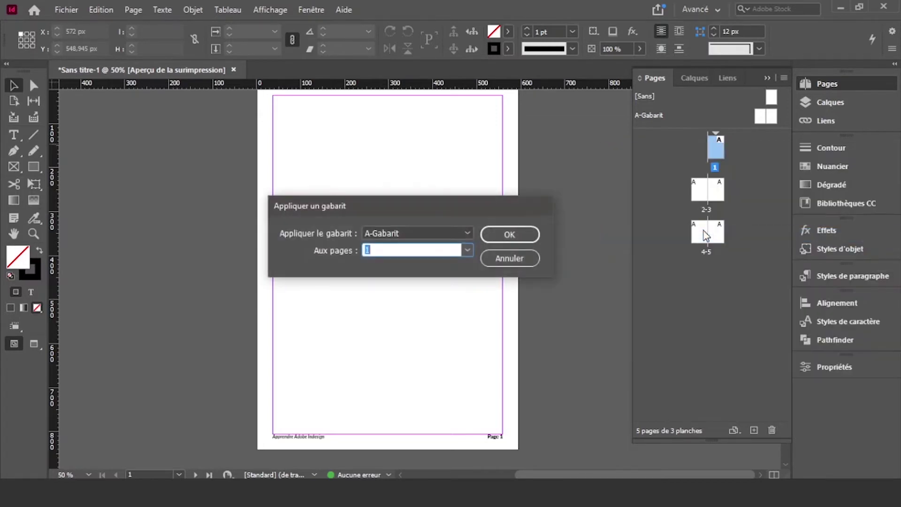
click(438, 234)
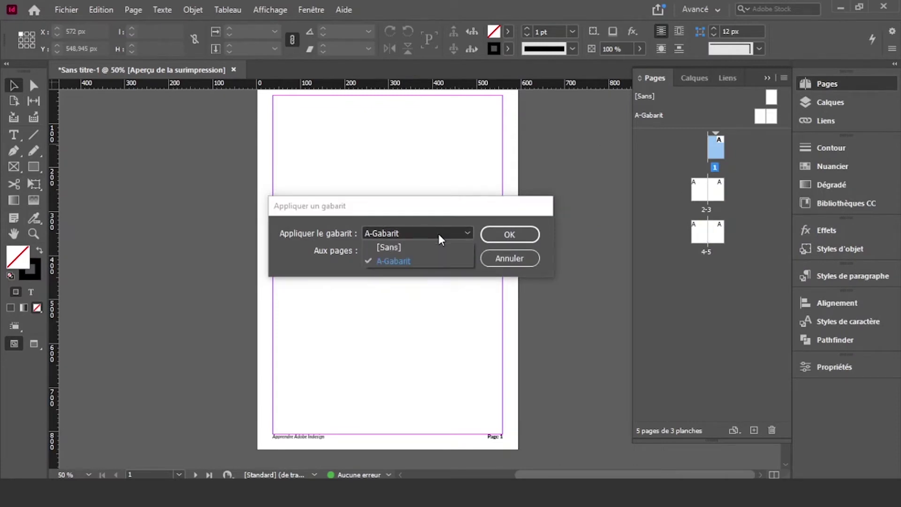
click(396, 249)
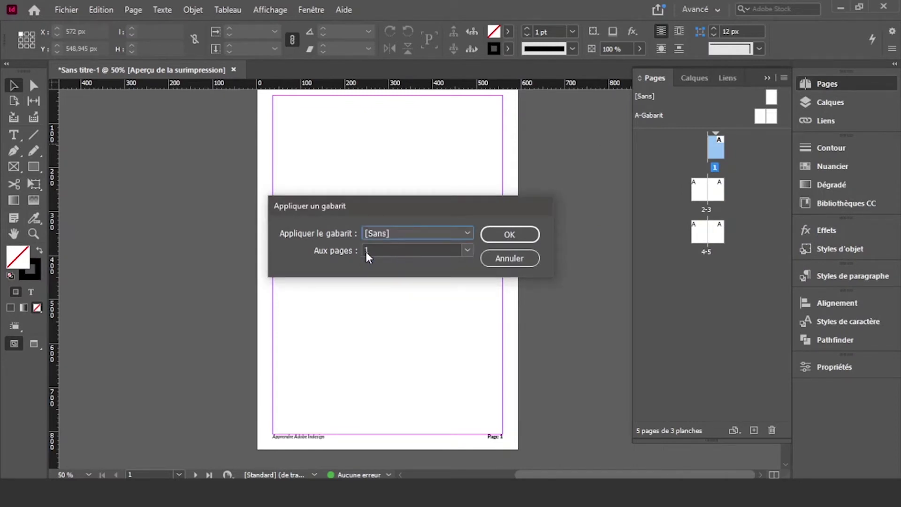
click(484, 235)
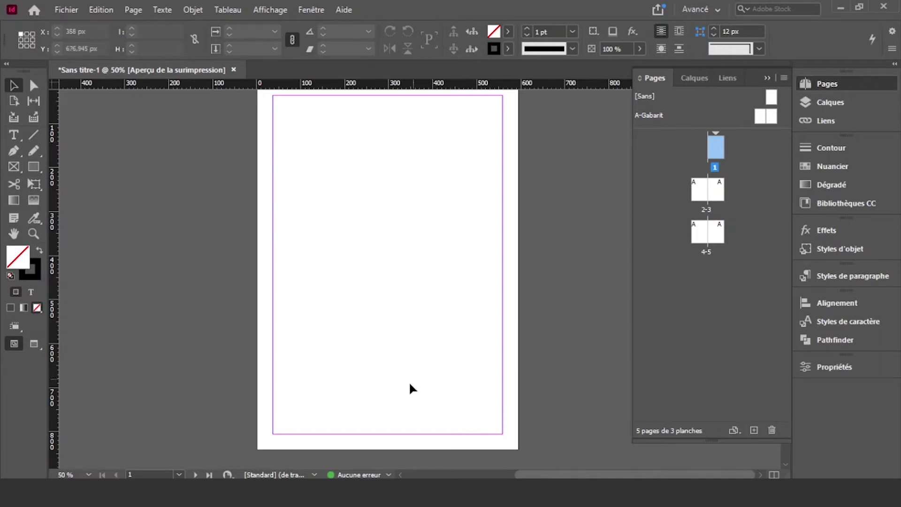
Examine the footers from page 1 through the 2-3 and 4-5 spreads
drag(392, 392, 451, 229)
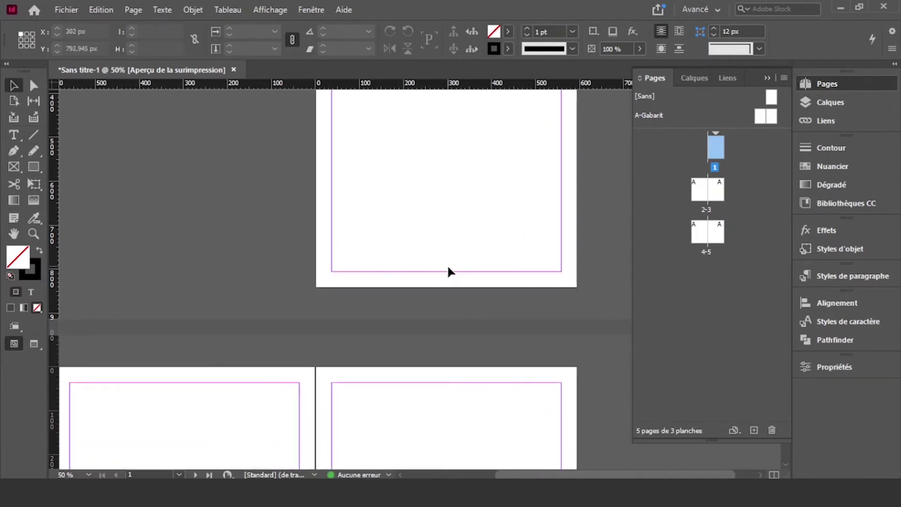
drag(398, 390, 470, 128)
drag(420, 382, 380, 201)
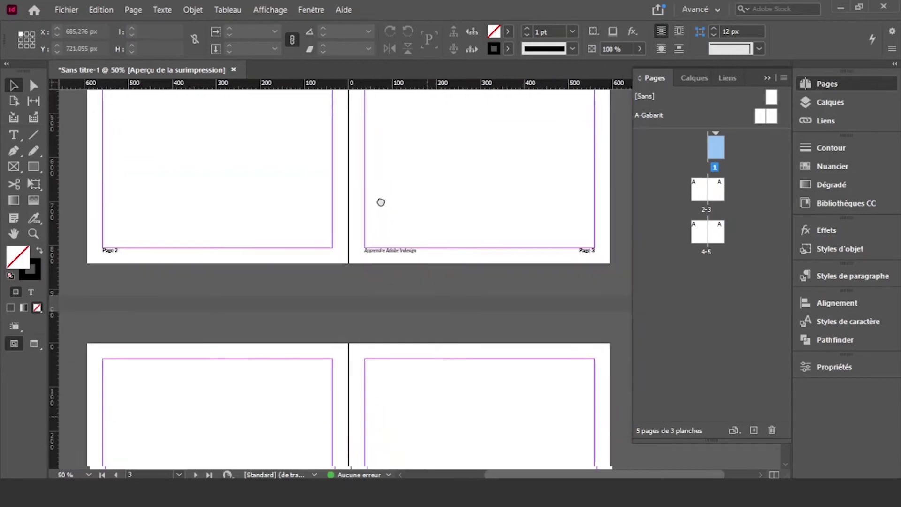
scroll(367, 329, down, 5)
key(ctrl+shift+Page_Up)
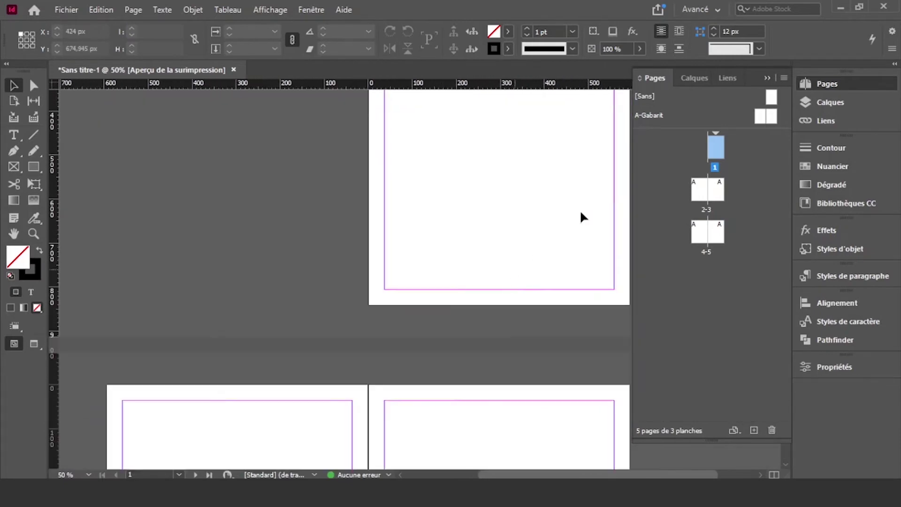
Review the Nouveau gabarit options for a new master and close them without creating one
click(655, 114)
right_click(655, 115)
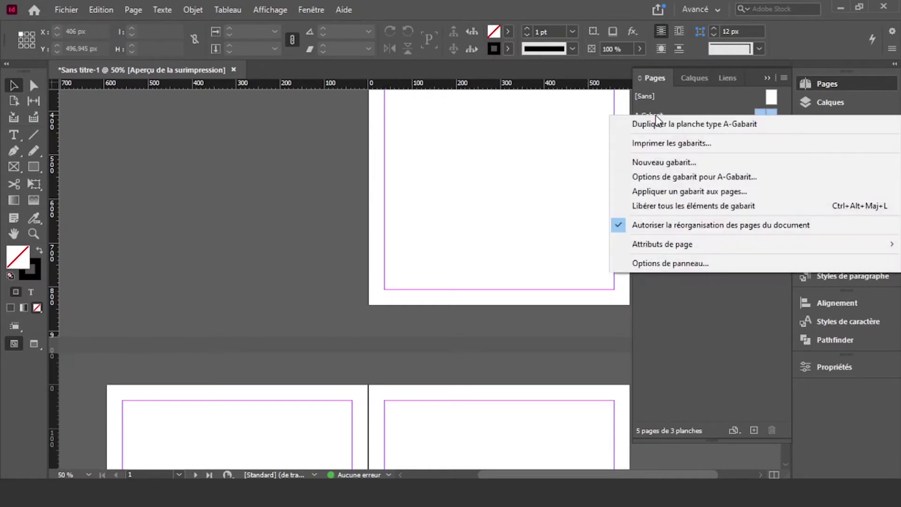
click(660, 162)
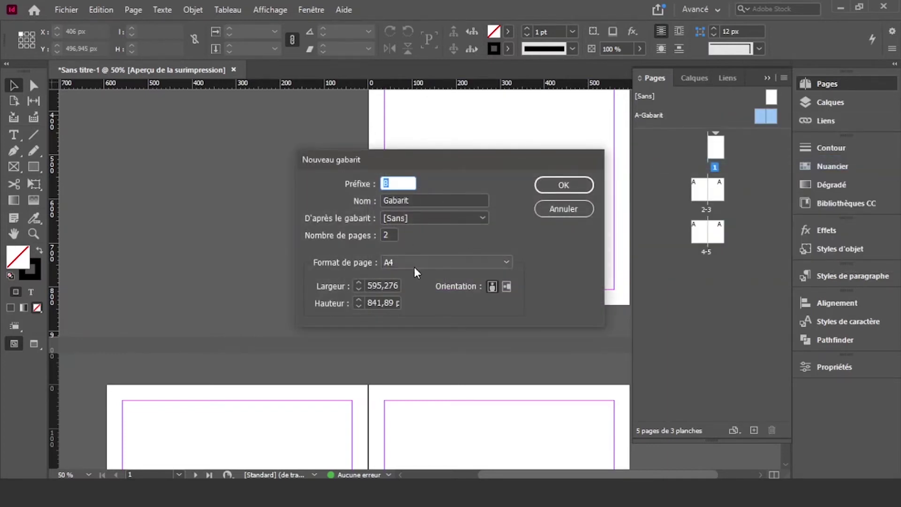
click(552, 209)
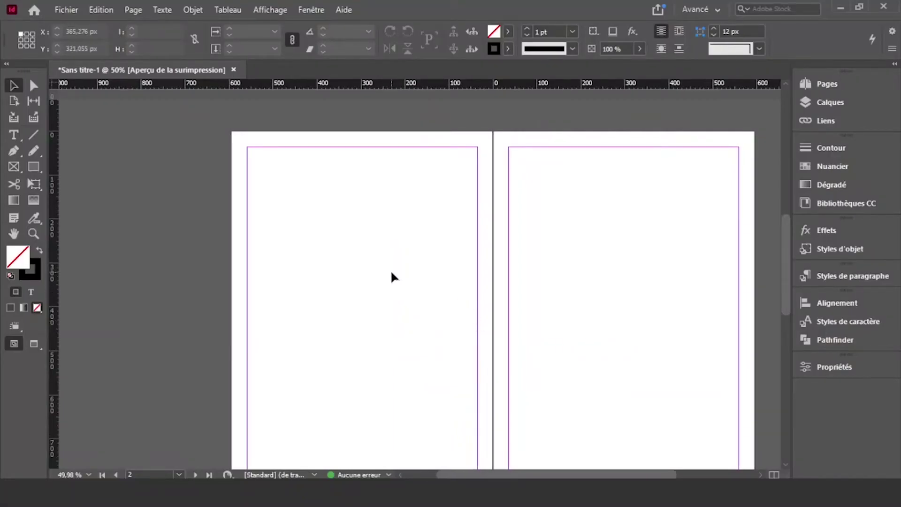
Draw a text frame about 447 px wide at the left margin near the top of page 2 and enter "Ceci est un titre"
scroll(418, 321, down, 2)
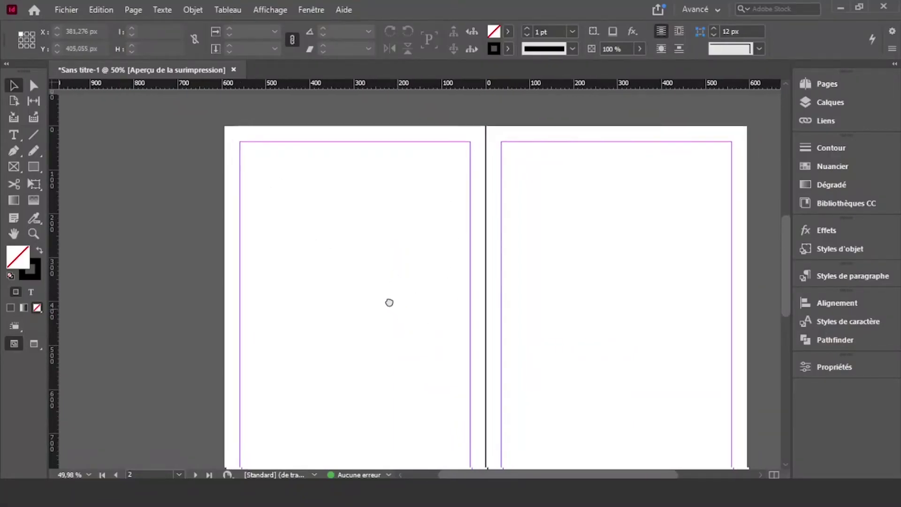
scroll(388, 301, right, 2)
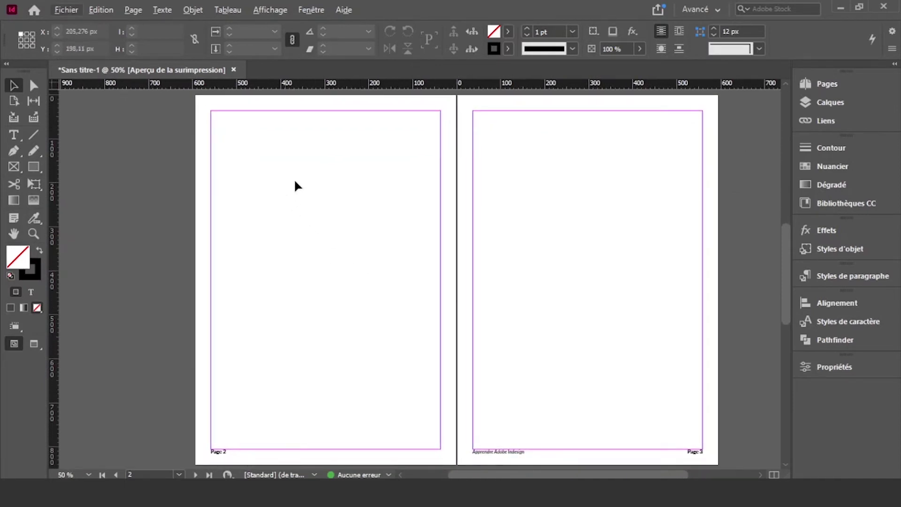
drag(301, 167, 302, 193)
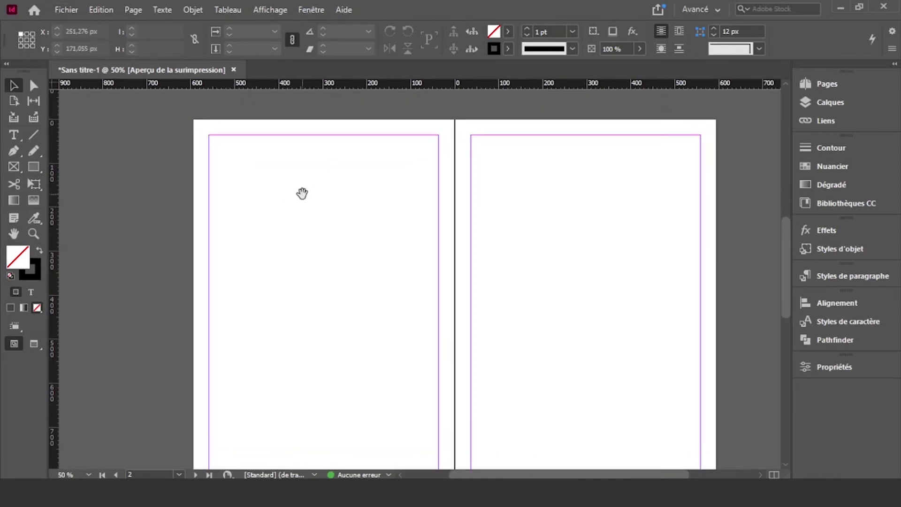
click(15, 130)
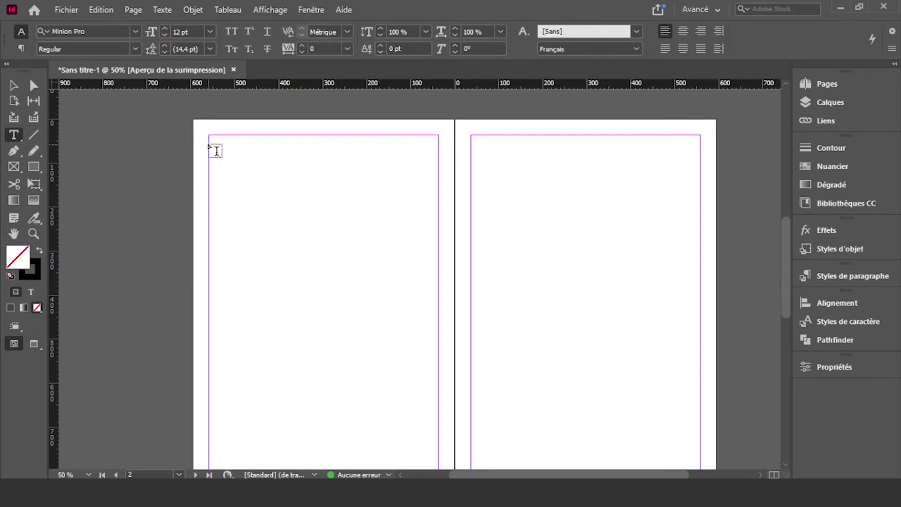
drag(212, 151, 410, 189)
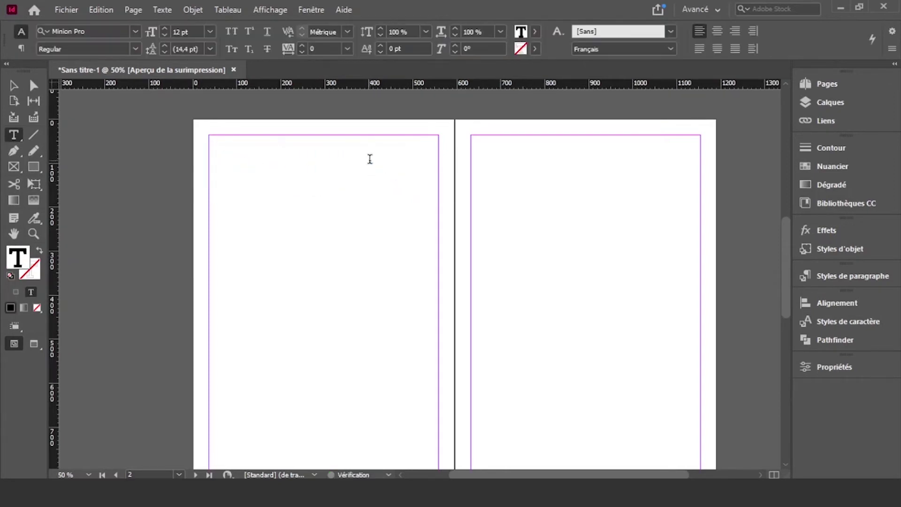
text(Ceci est un titre)
Set the "Ceci est un titre" text on page 2 in Bebas Neue at 48 pt
drag(255, 147, 201, 147)
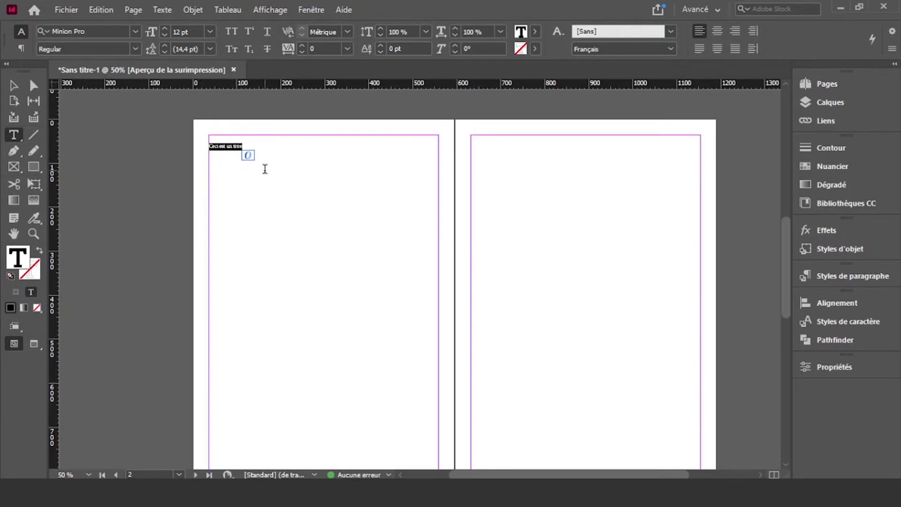
click(136, 31)
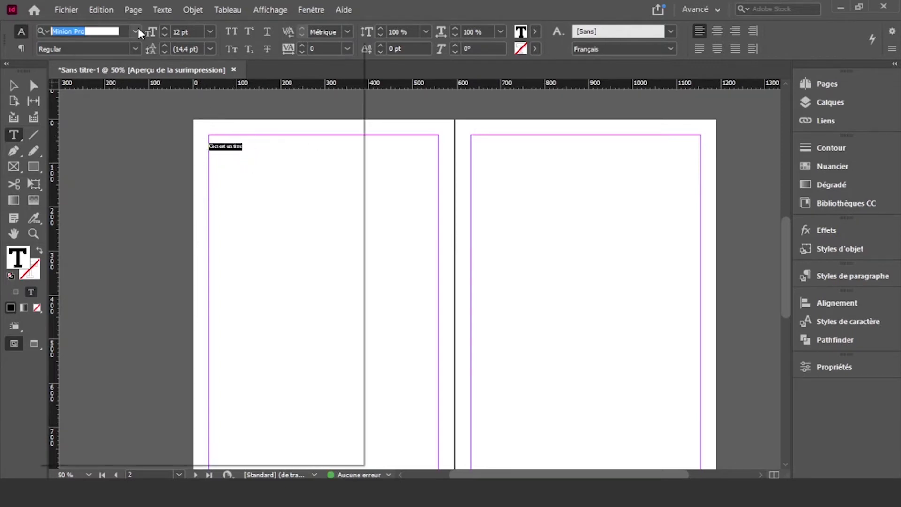
drag(356, 283, 358, 102)
click(209, 133)
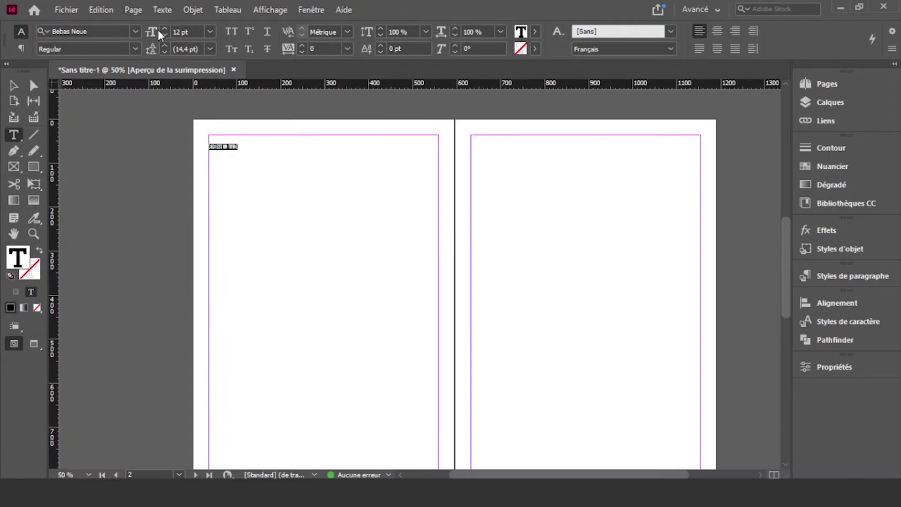
click(210, 32)
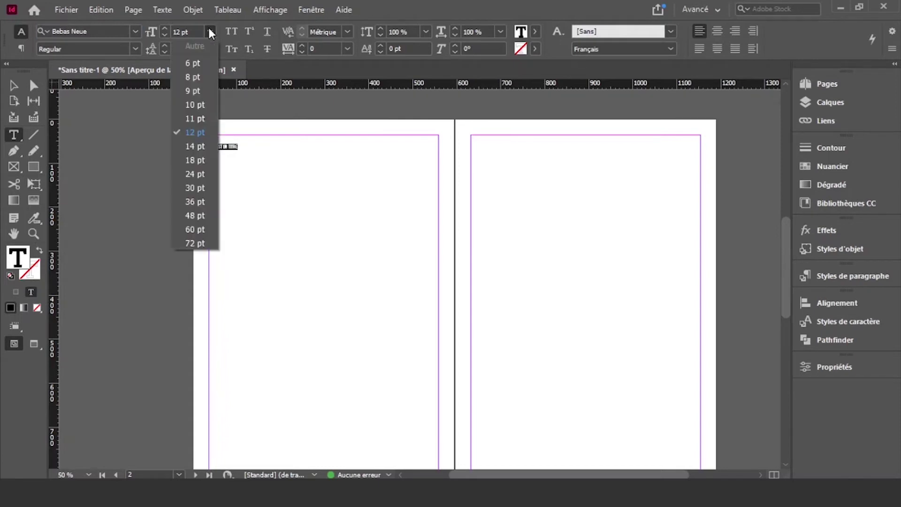
click(194, 201)
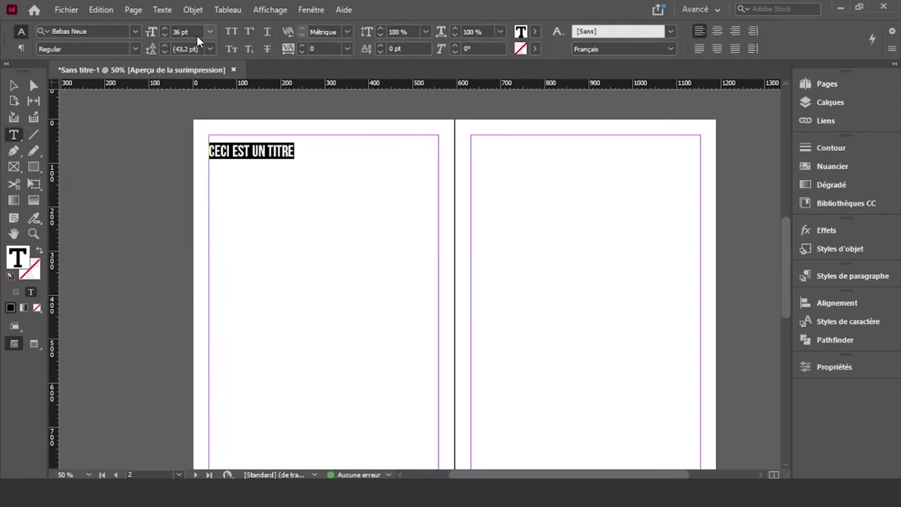
click(209, 32)
click(209, 212)
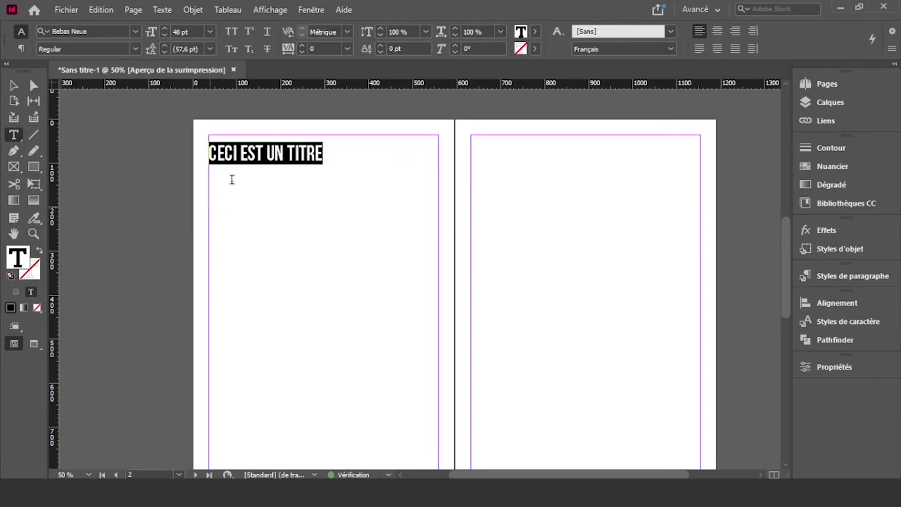
Move the title's text frame slightly lower on page 2 and leave it deselected
key(Escape)
click(280, 225)
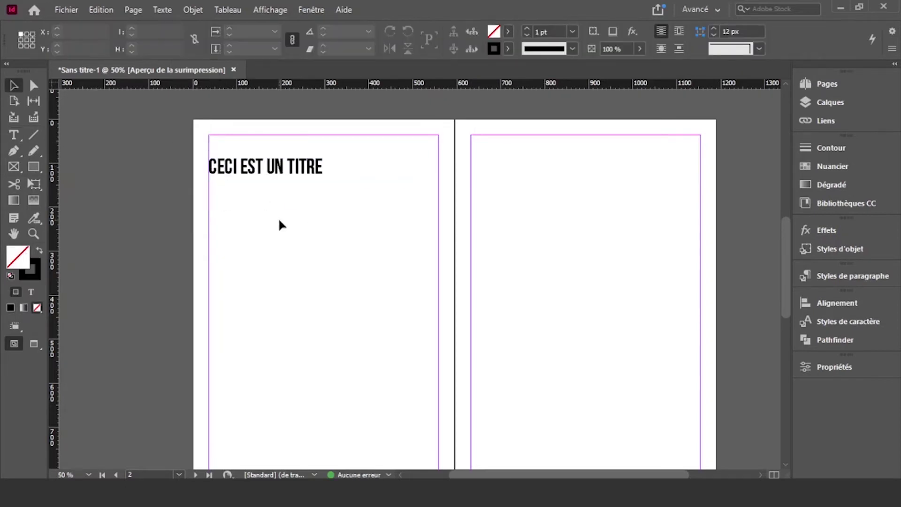
double_click(255, 164)
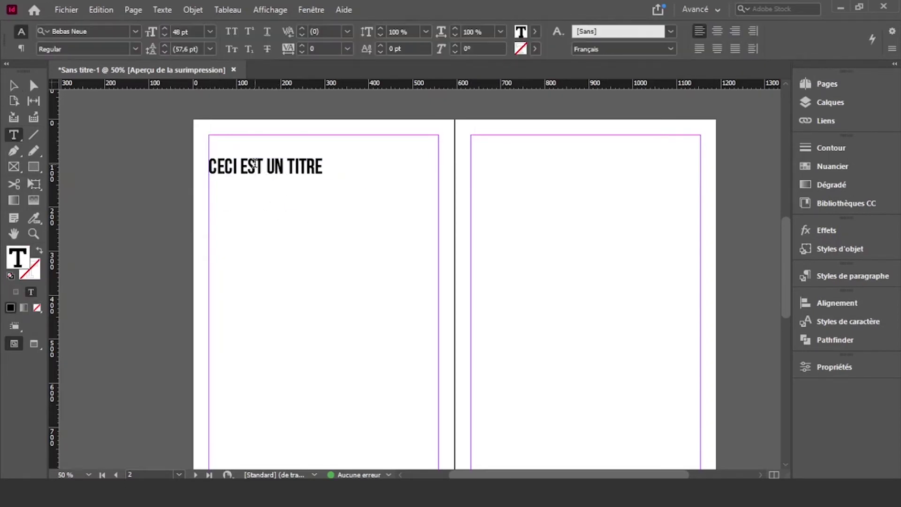
drag(323, 165, 208, 161)
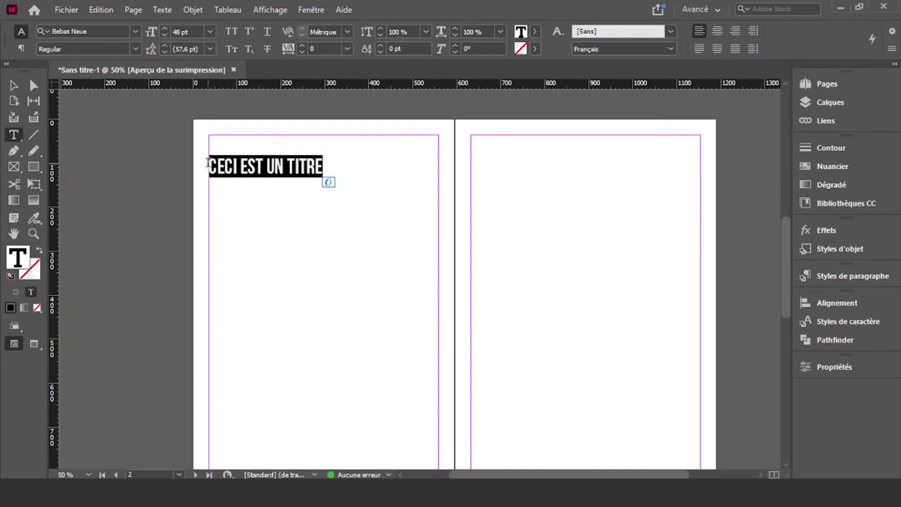
click(294, 167)
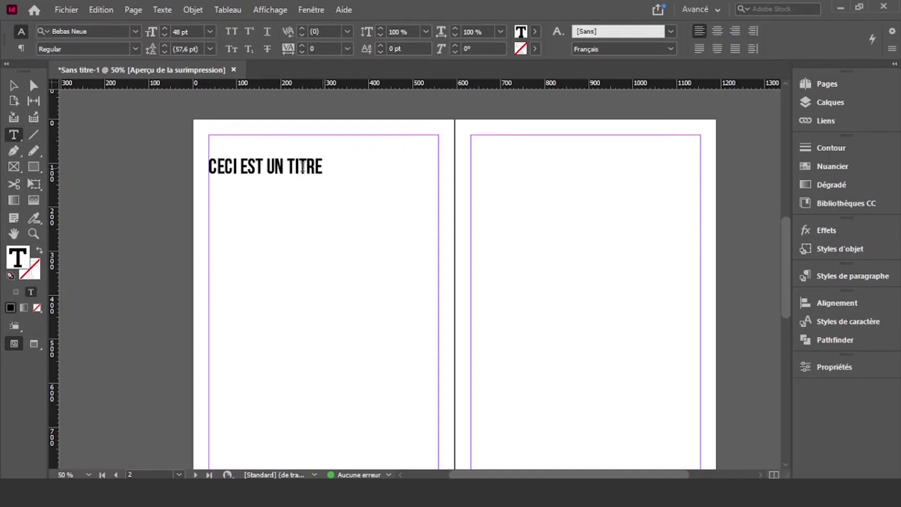
click(13, 85)
click(227, 230)
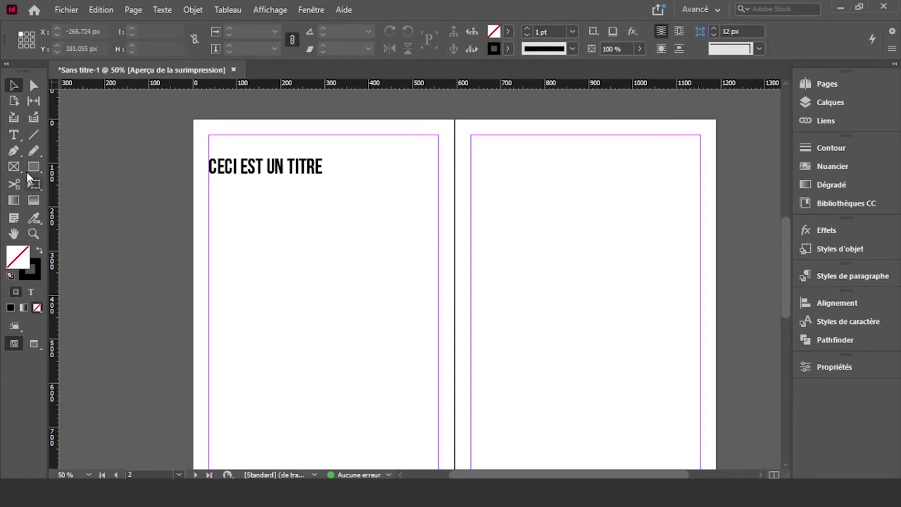
Draw a text frame about 402 by 104 px near the top of page 3 and enter "Ceci est mon second titre"
click(16, 136)
drag(471, 176, 649, 223)
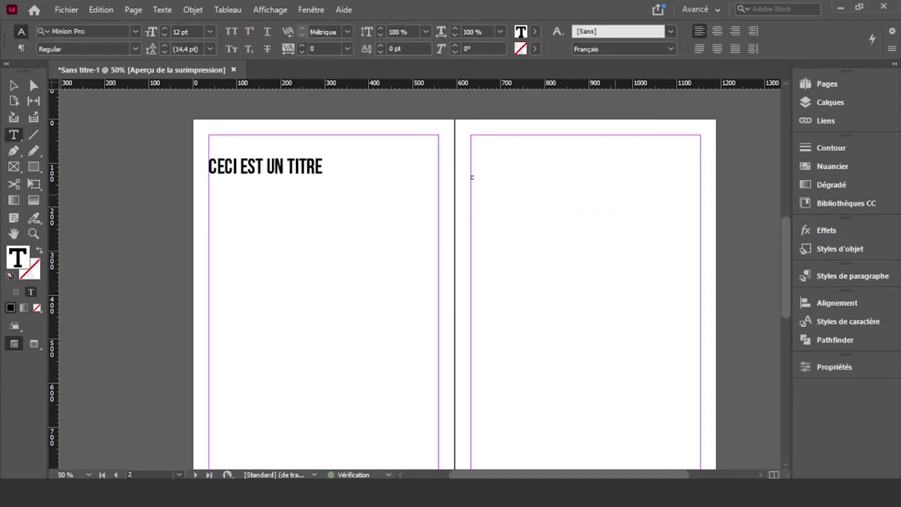
text(Ceci est mon second titre)
Copy the page 2 title's formatting onto the second title's text with the Eyedropper tool
drag(524, 178, 451, 171)
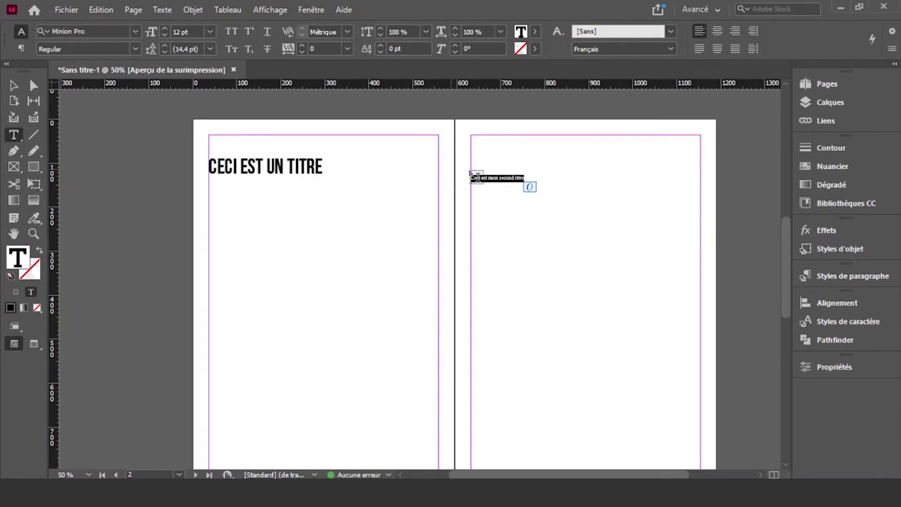
click(38, 223)
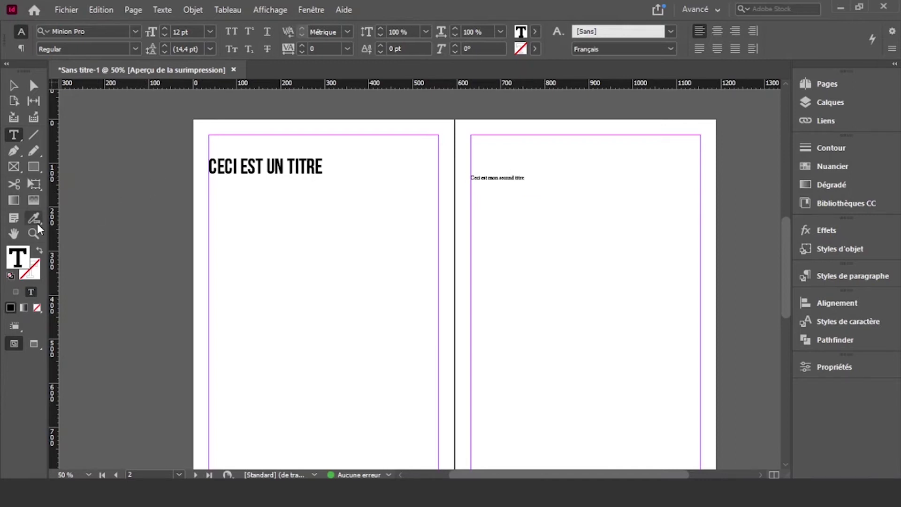
click(70, 247)
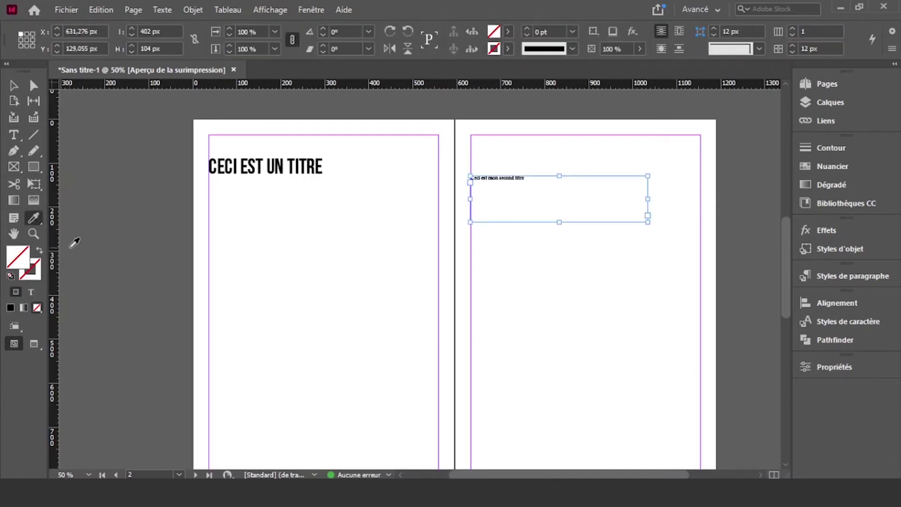
click(242, 166)
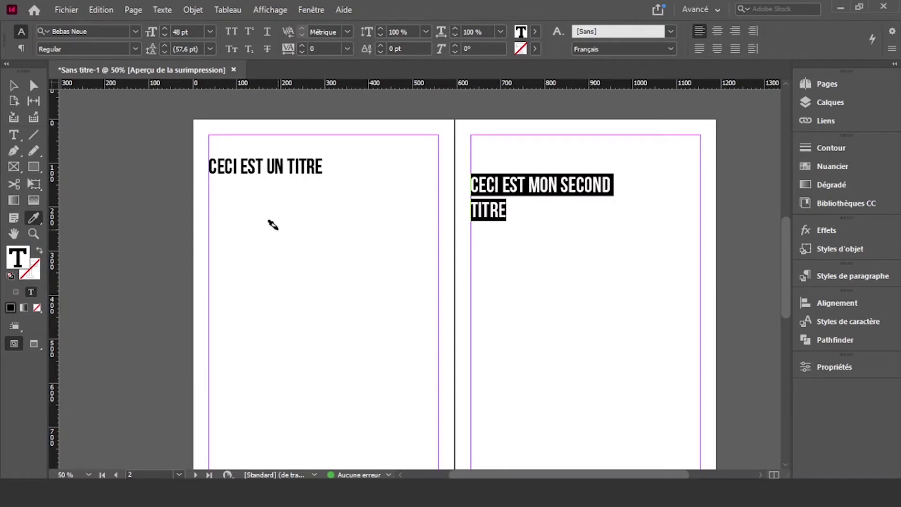
Widen the second title's frame to page 3's right margin, about 523 px wide, and delete that frame
click(13, 85)
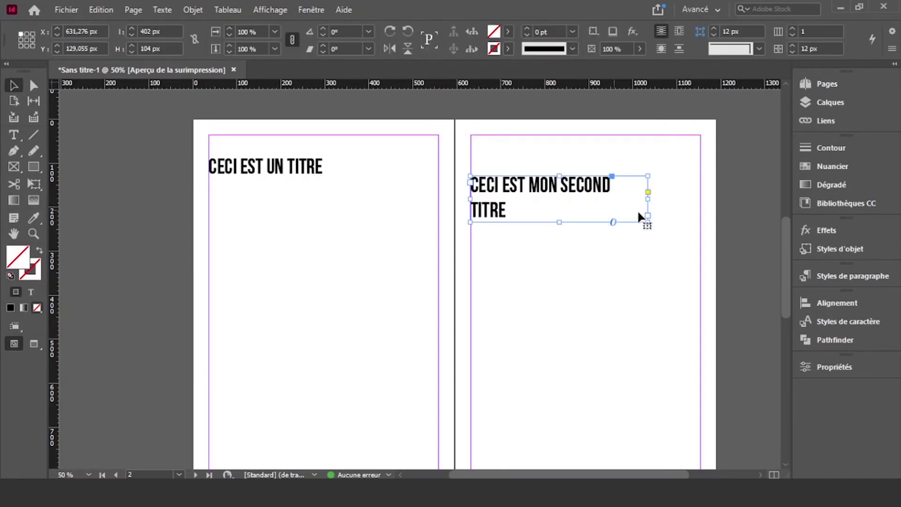
drag(647, 198, 700, 199)
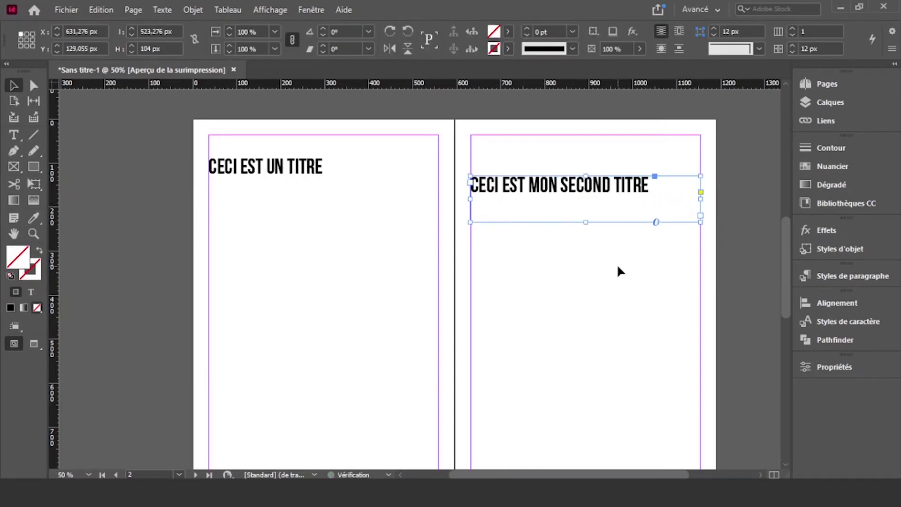
click(618, 266)
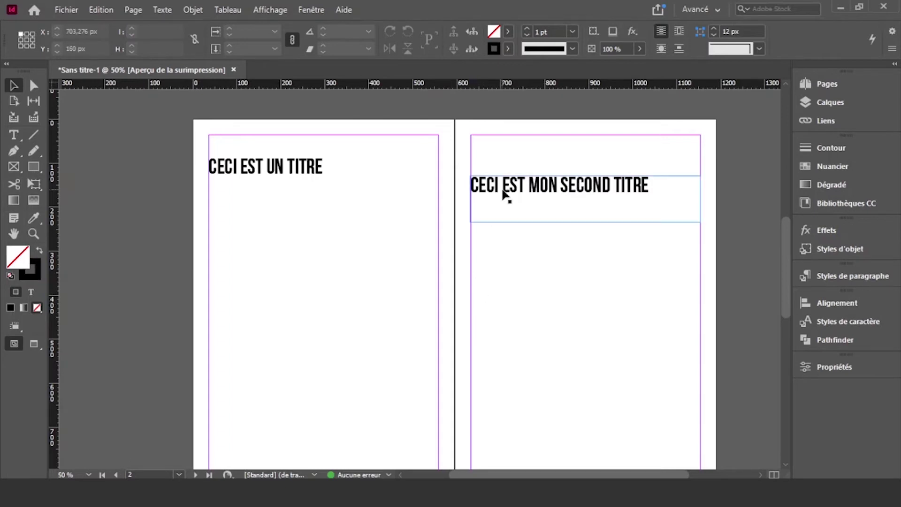
click(480, 201)
key(Delete)
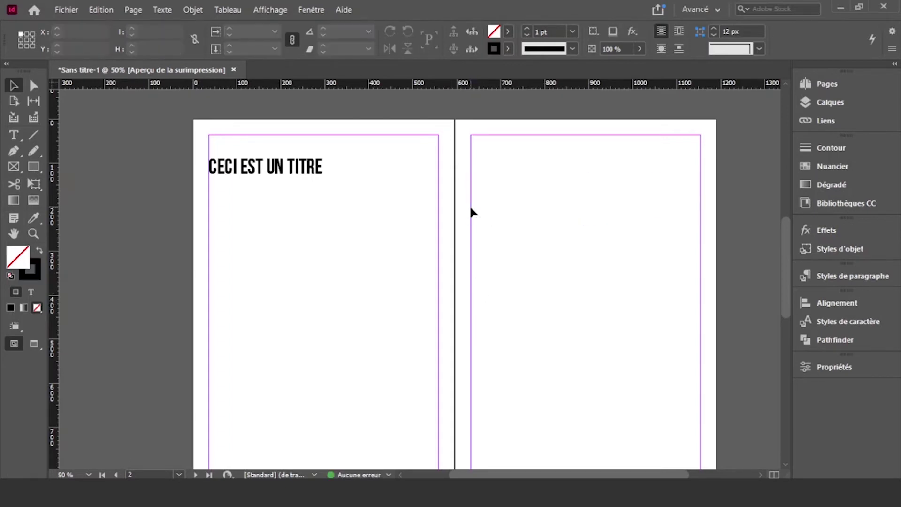
Create a new character style with the page 2 title frame selected and choose that style
click(231, 171)
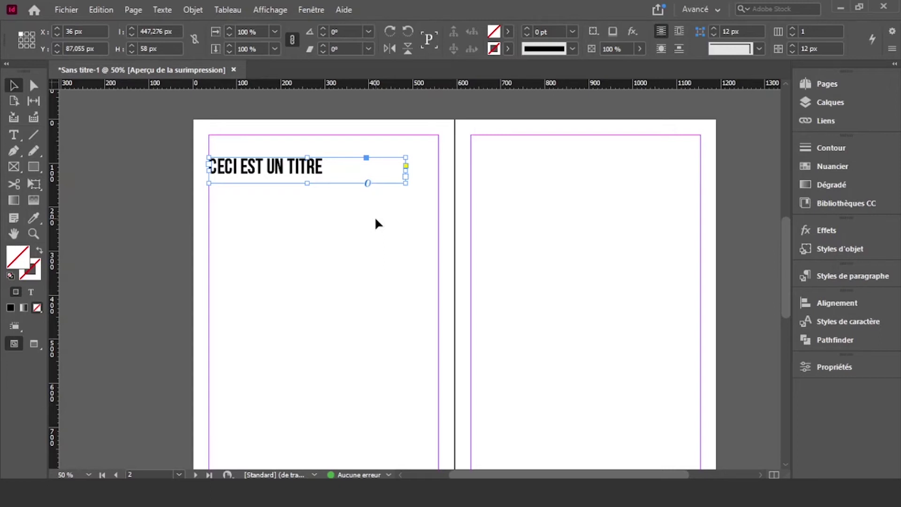
click(826, 326)
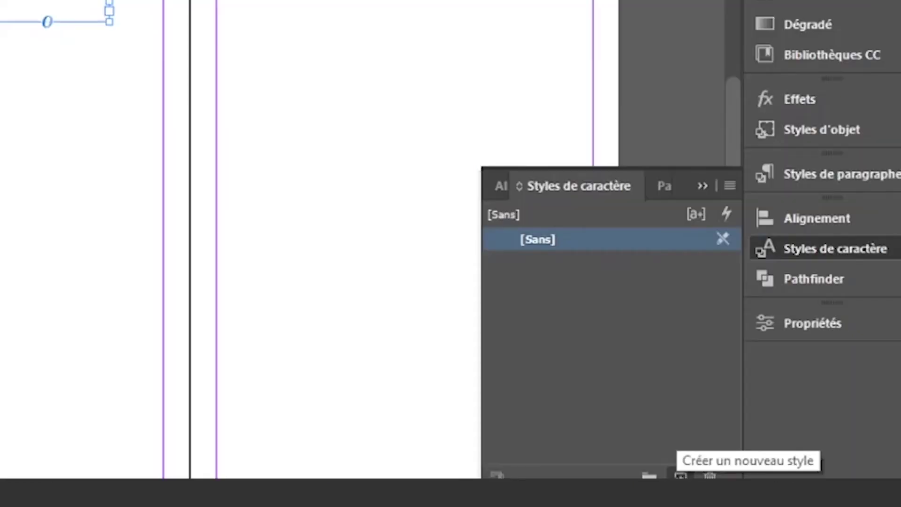
click(680, 475)
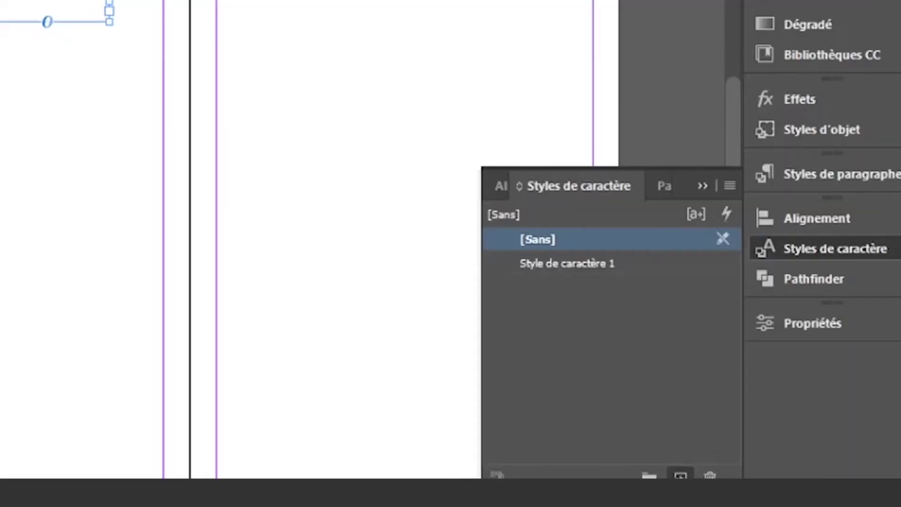
click(548, 260)
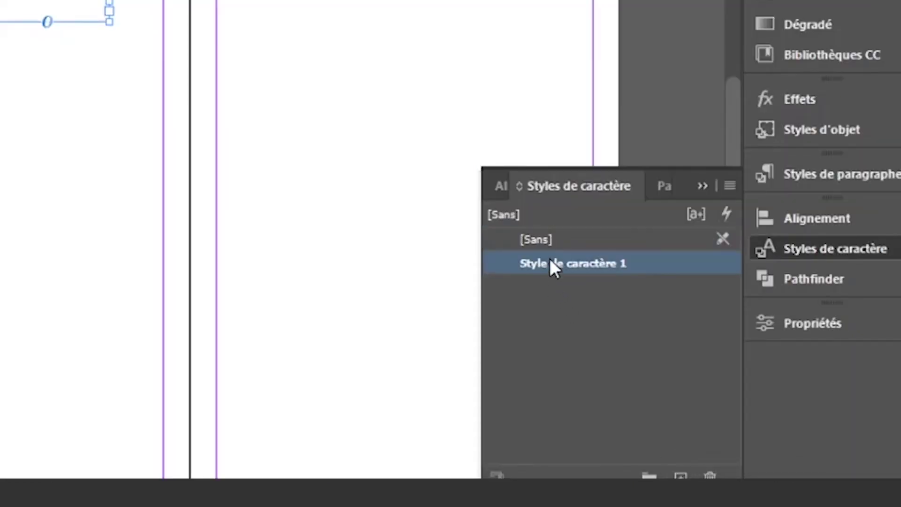
Rename the new character style as "Titre"
click(526, 265)
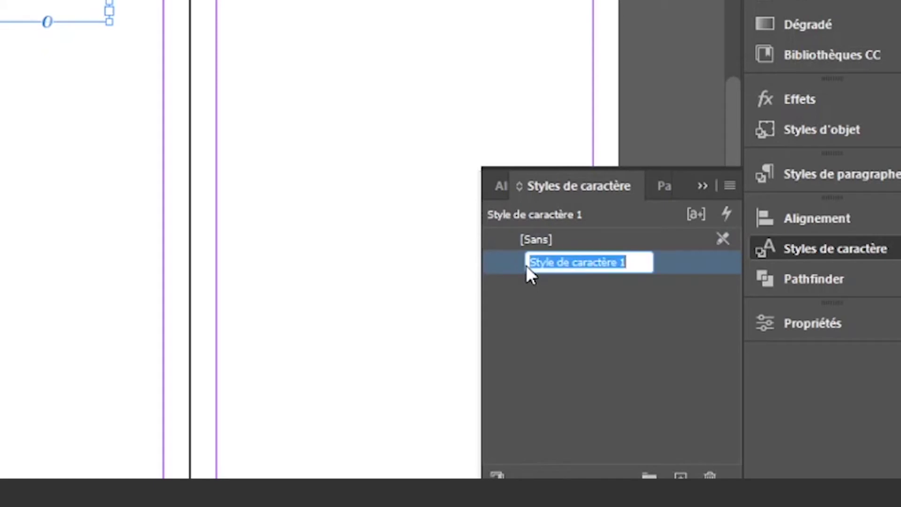
text(Titre)
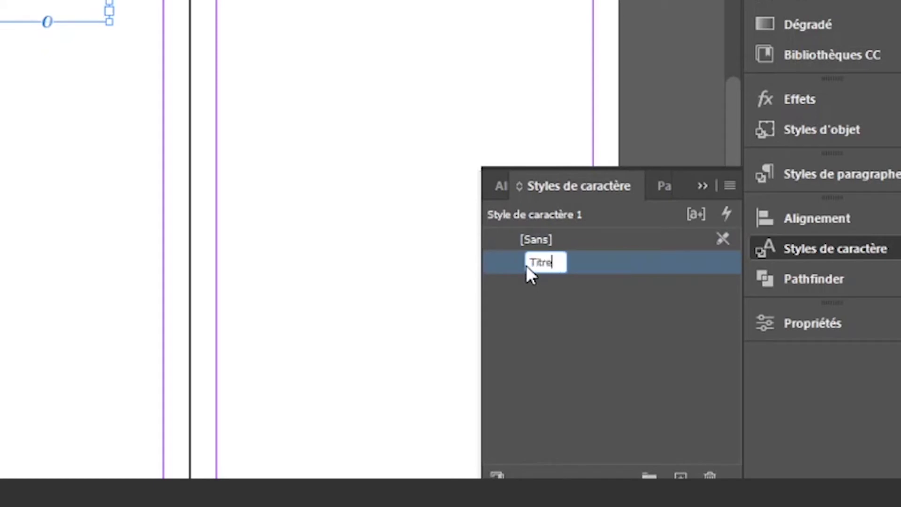
key(Return)
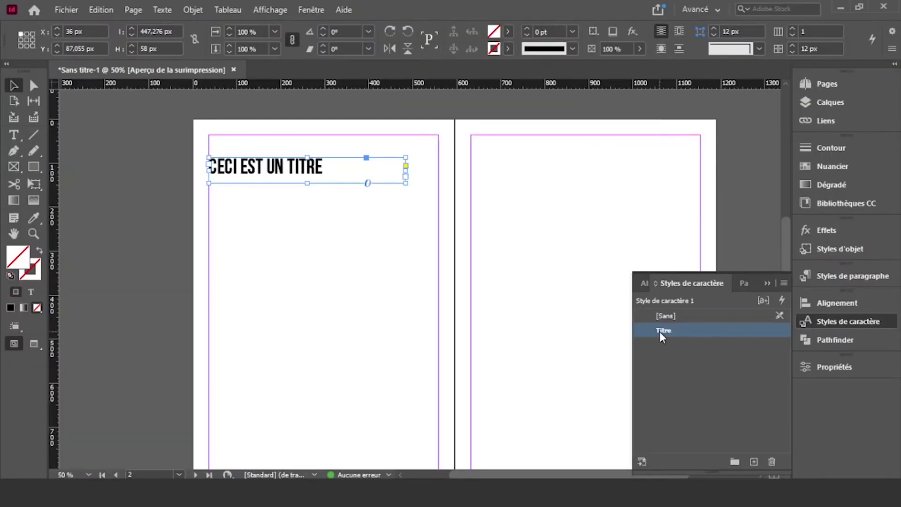
Set the Titre style's character colour to [Noir] in its options, and check its basic character formats
double_click(659, 331)
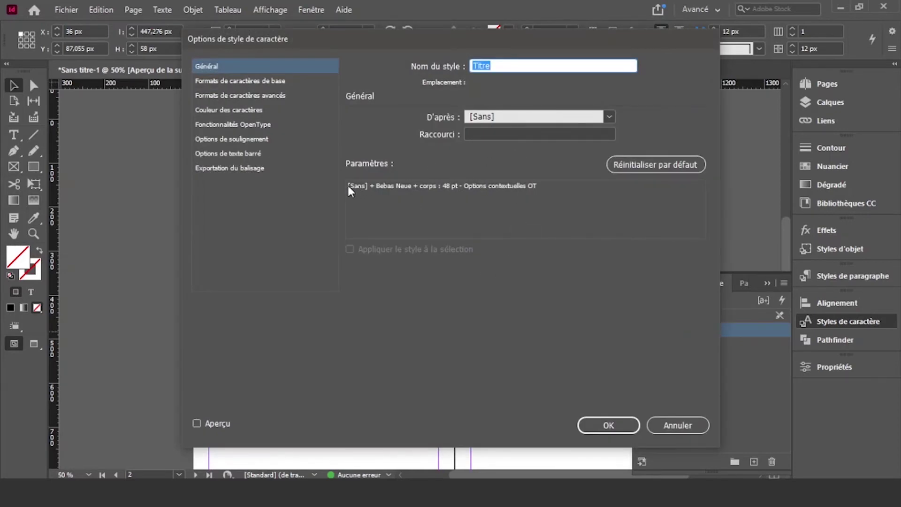
click(680, 425)
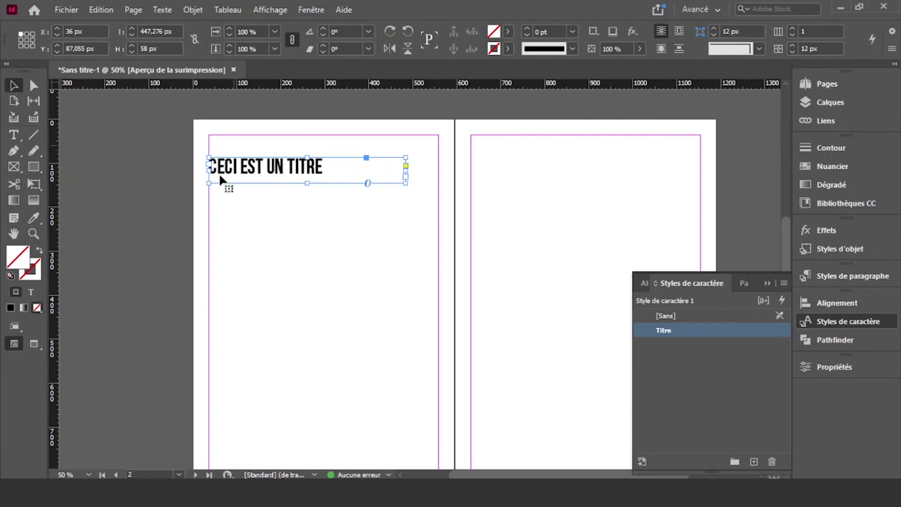
double_click(675, 334)
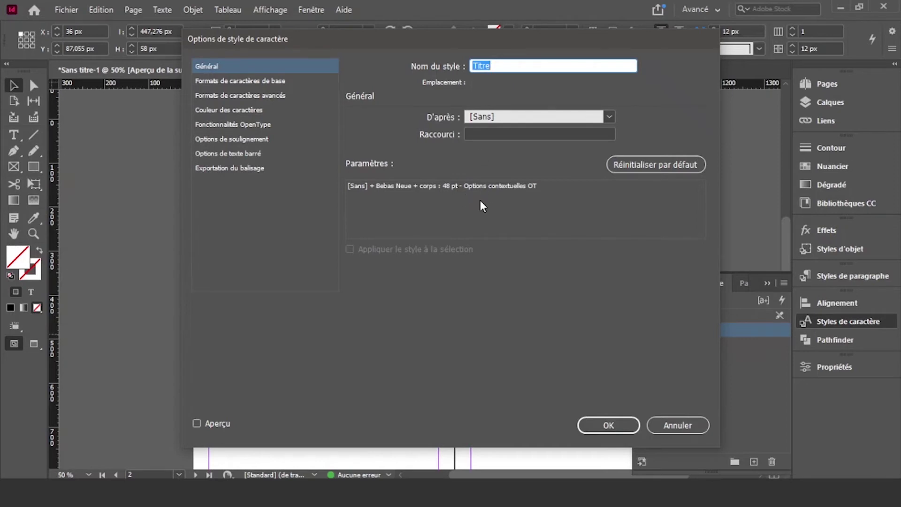
click(317, 230)
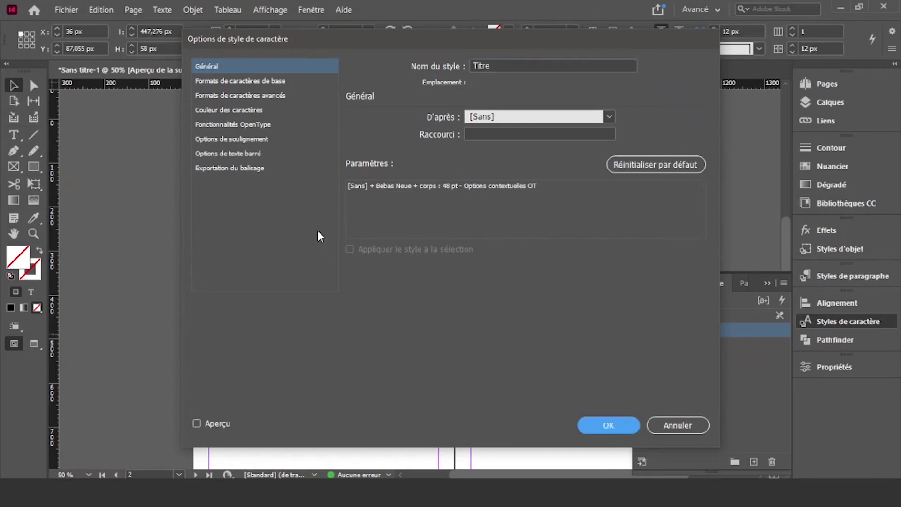
click(281, 80)
click(280, 96)
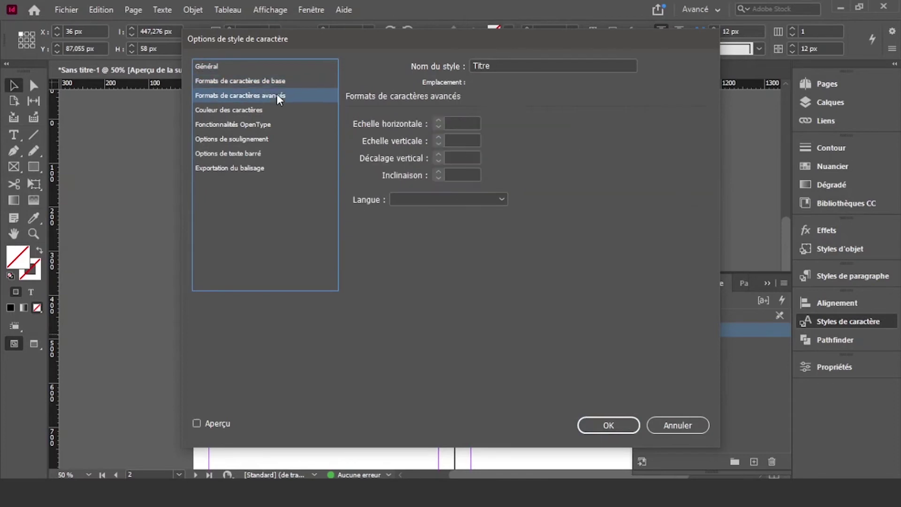
click(272, 113)
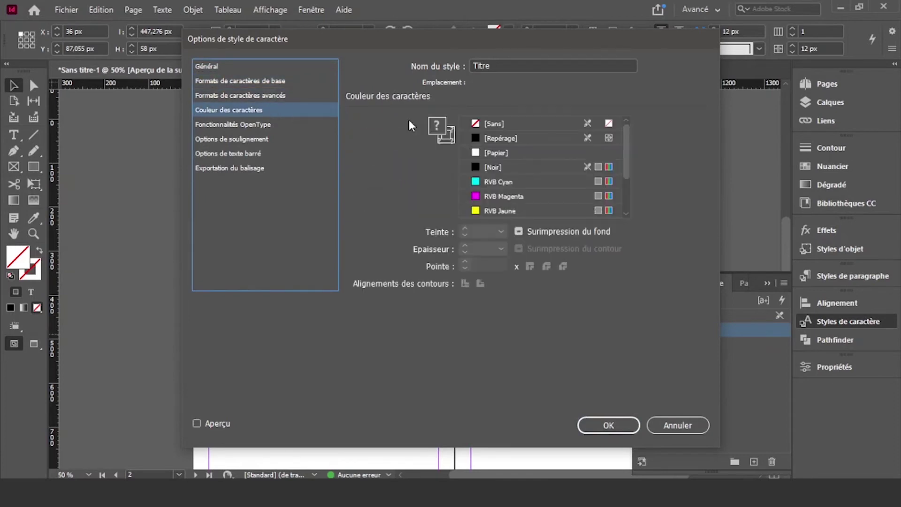
click(499, 166)
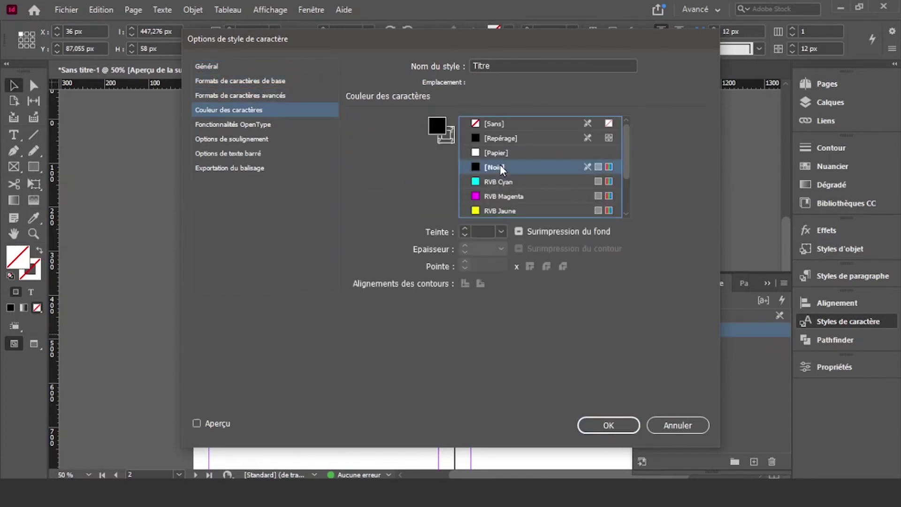
click(266, 97)
click(268, 83)
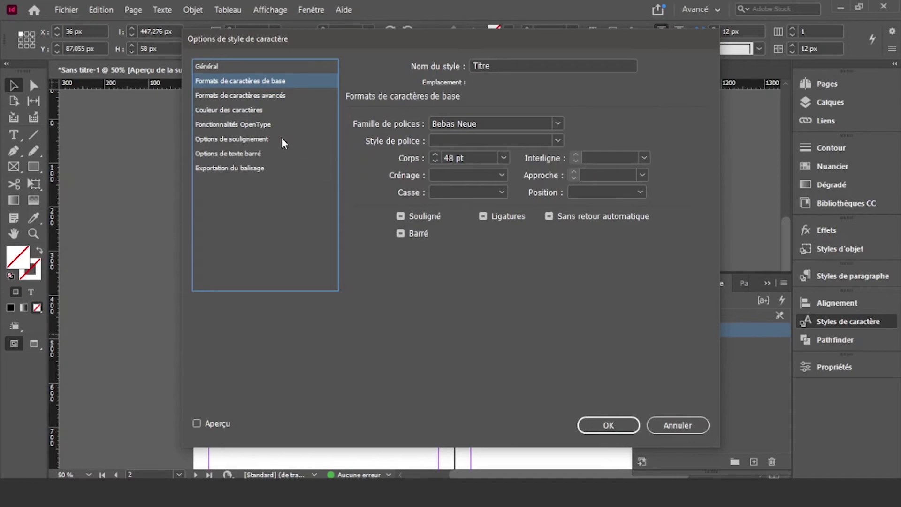
click(621, 423)
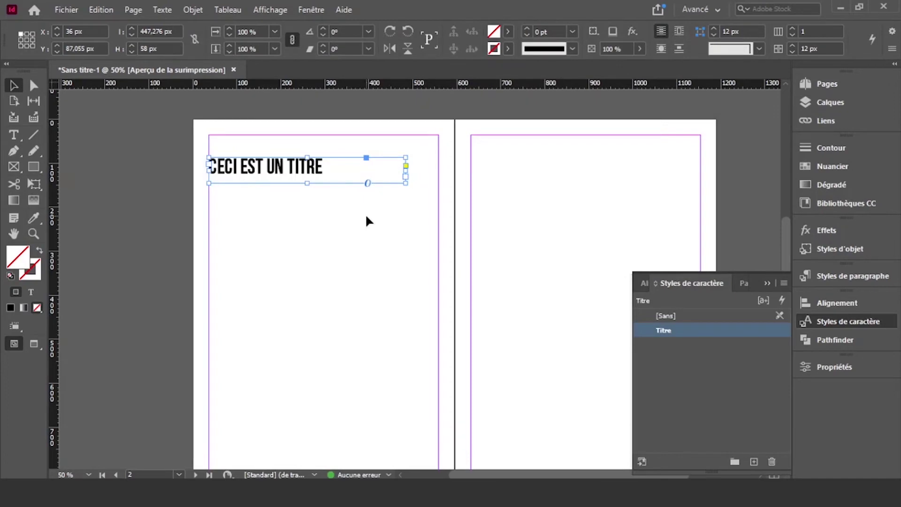
Draw a text frame about 447 by 68 px near the top of page 3 and enter "Ceci est un second titre"
click(365, 213)
click(13, 135)
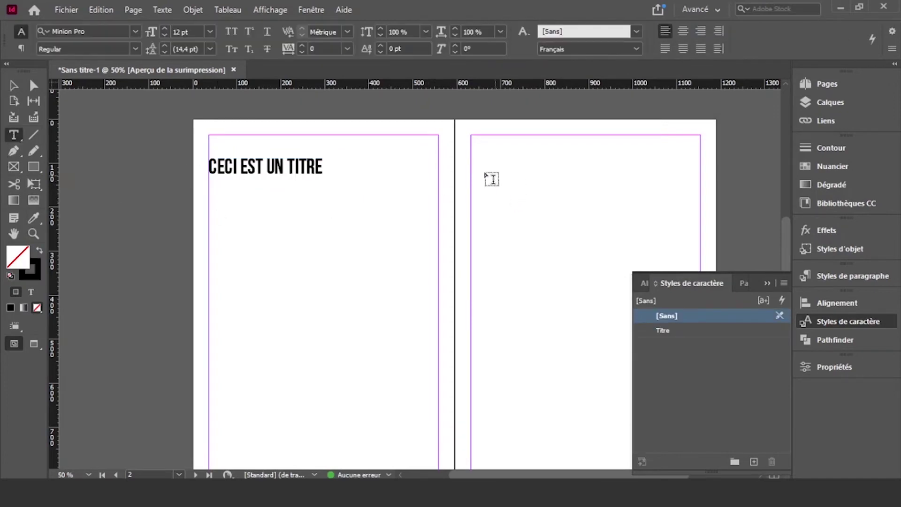
drag(471, 162, 668, 191)
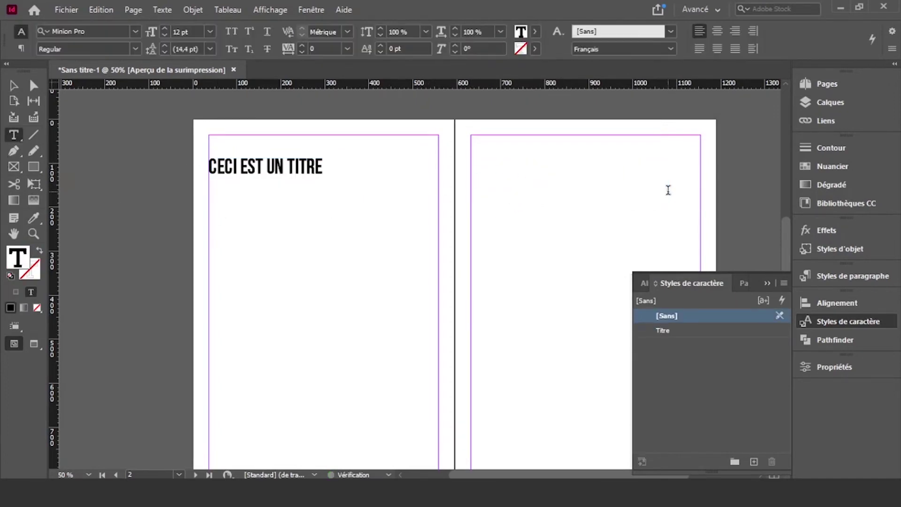
text(Ceci est un second titre)
Apply the Titre character style to the page 3 title frame, then delete that frame
click(14, 85)
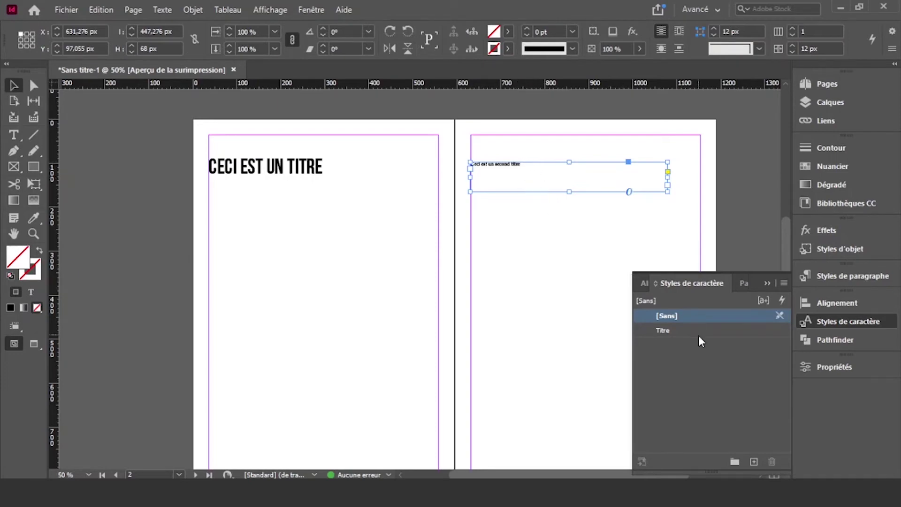
click(683, 330)
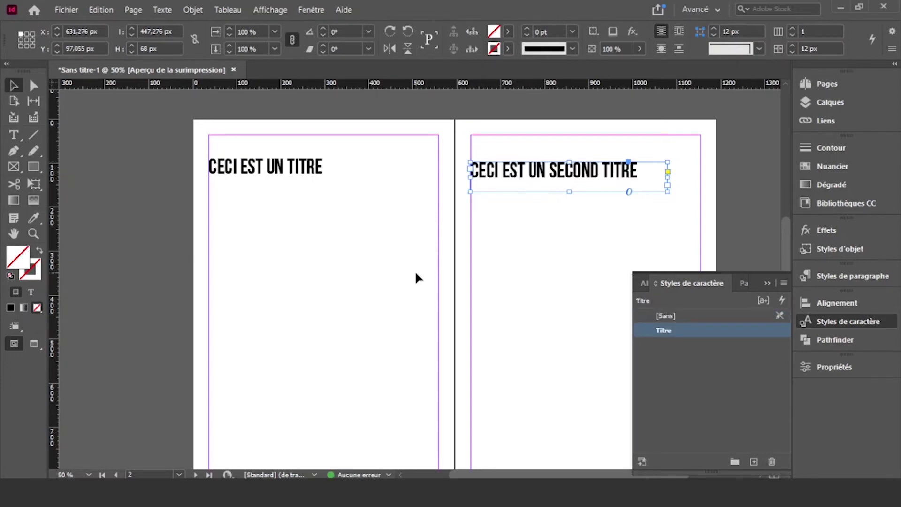
click(537, 263)
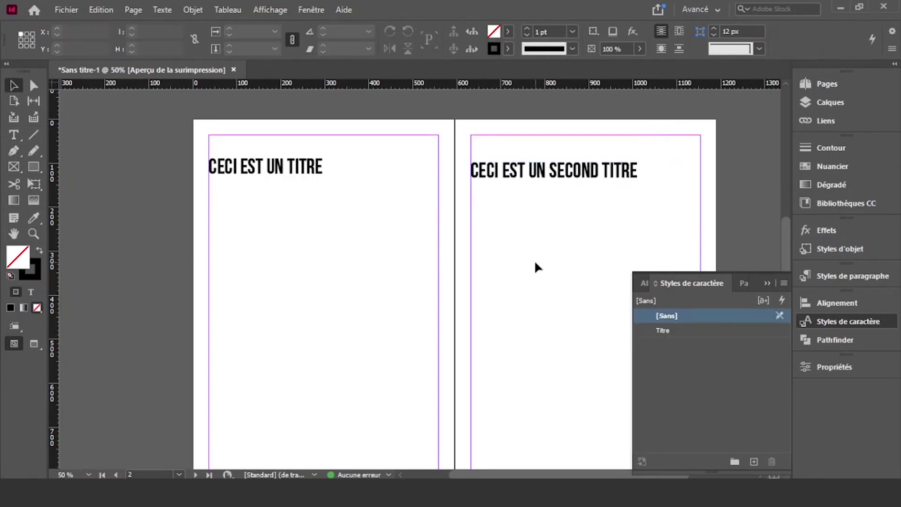
click(516, 174)
key(Delete)
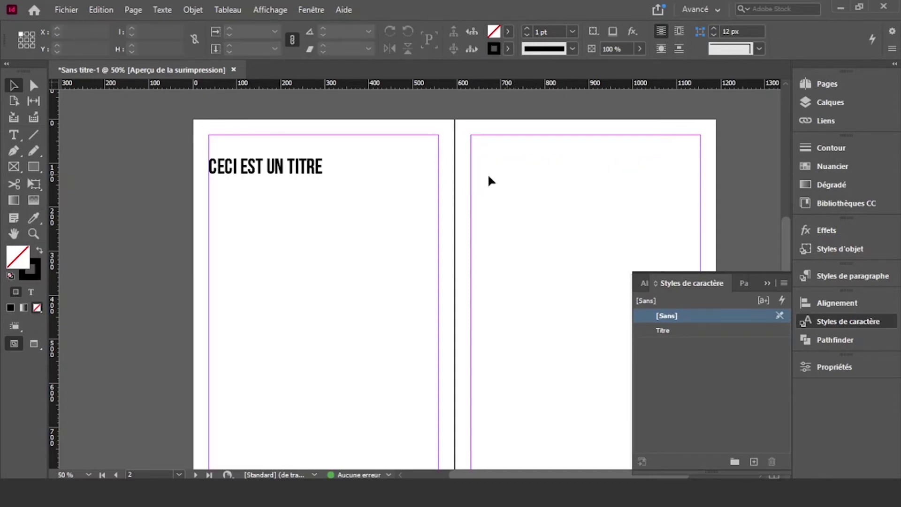
Draw a text frame about 523 by 276 px between the margins below the page 2 title and paste the Lorem Ipsum paragraph into it
click(18, 139)
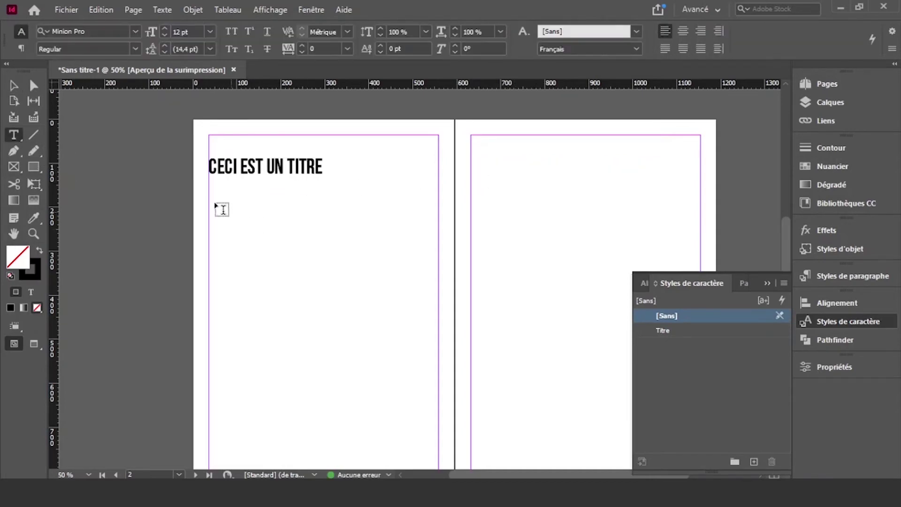
drag(208, 191, 438, 313)
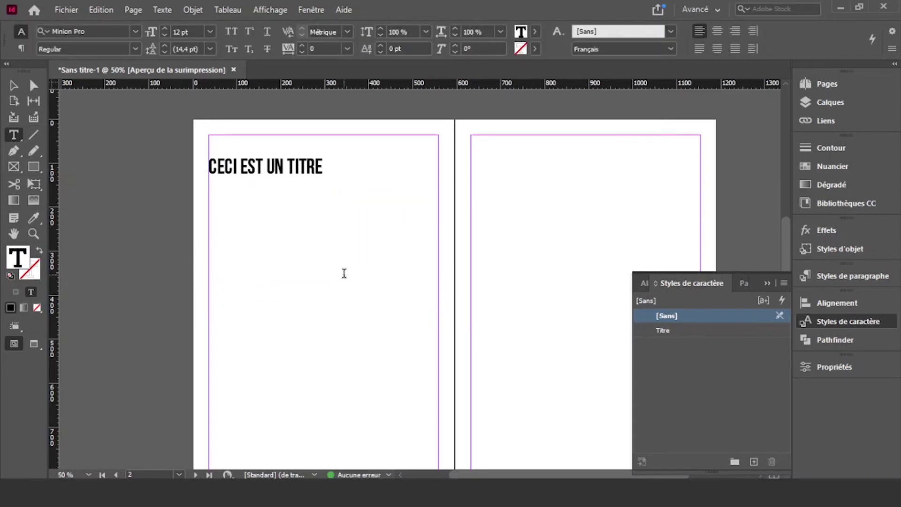
key(ctrl+v)
Set the font of the whole paragraph below the page 2 title to Lato
drag(370, 281, 191, 192)
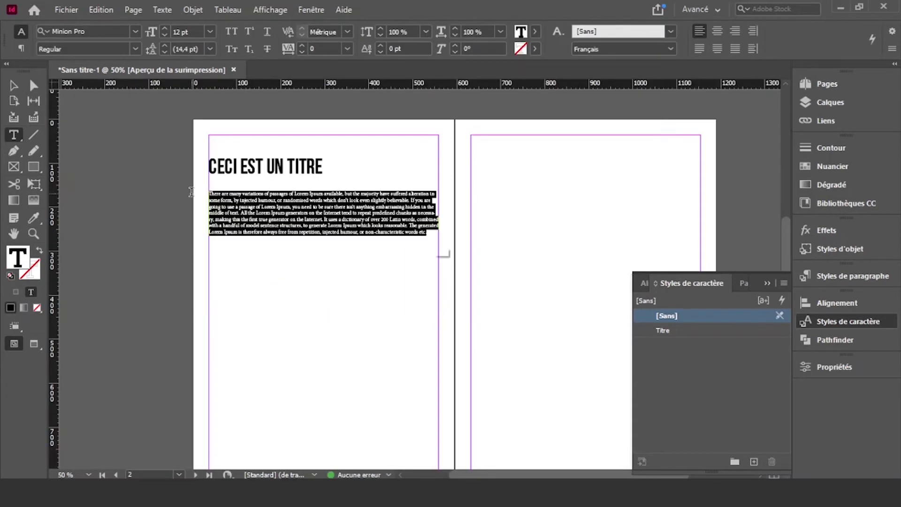
click(430, 234)
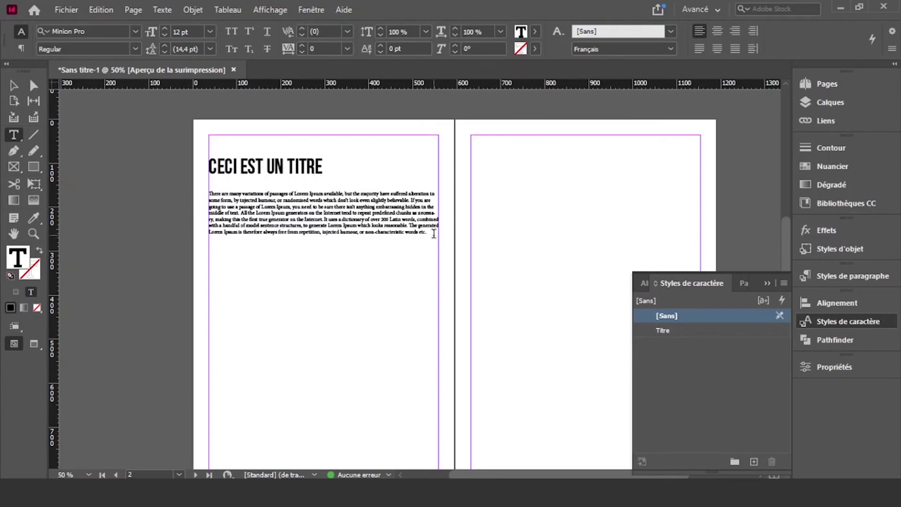
drag(434, 234, 209, 192)
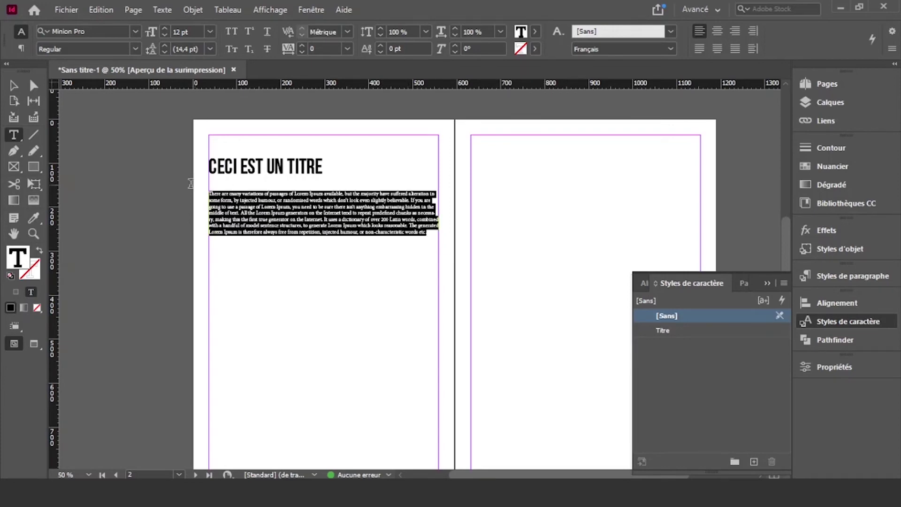
click(136, 32)
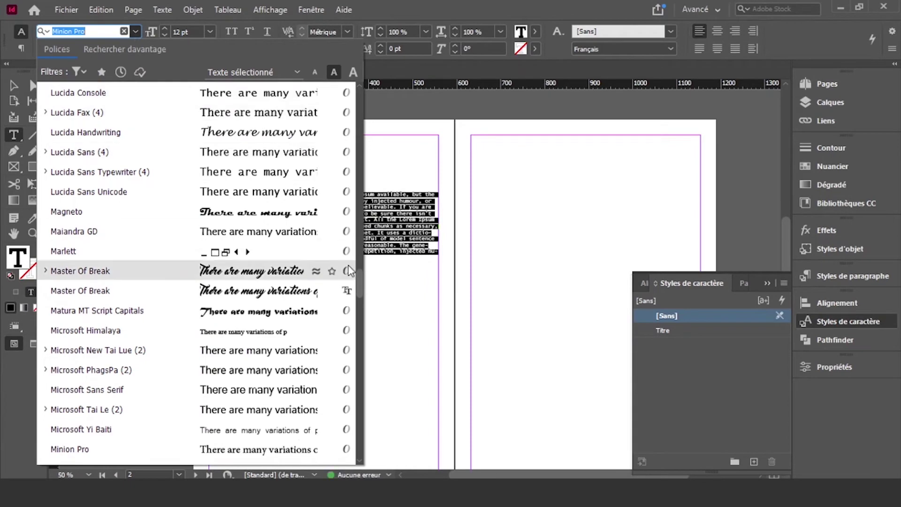
drag(365, 287, 361, 95)
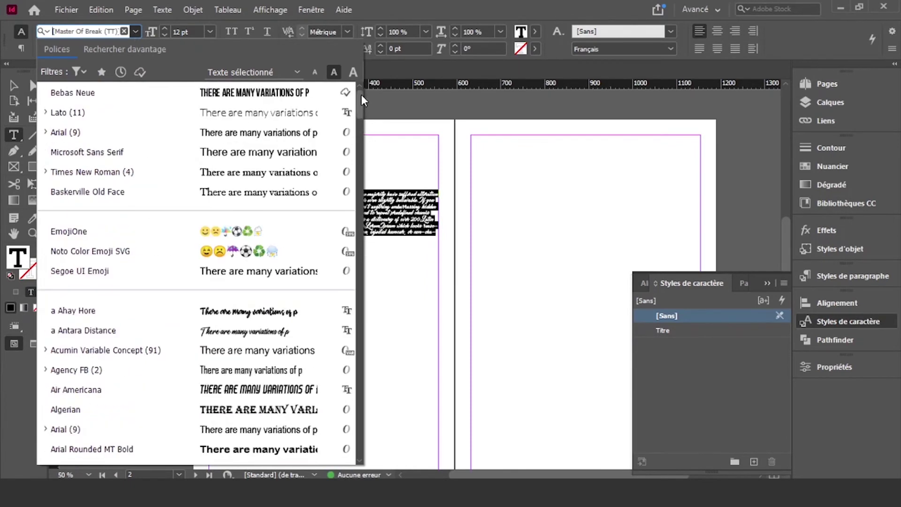
click(230, 118)
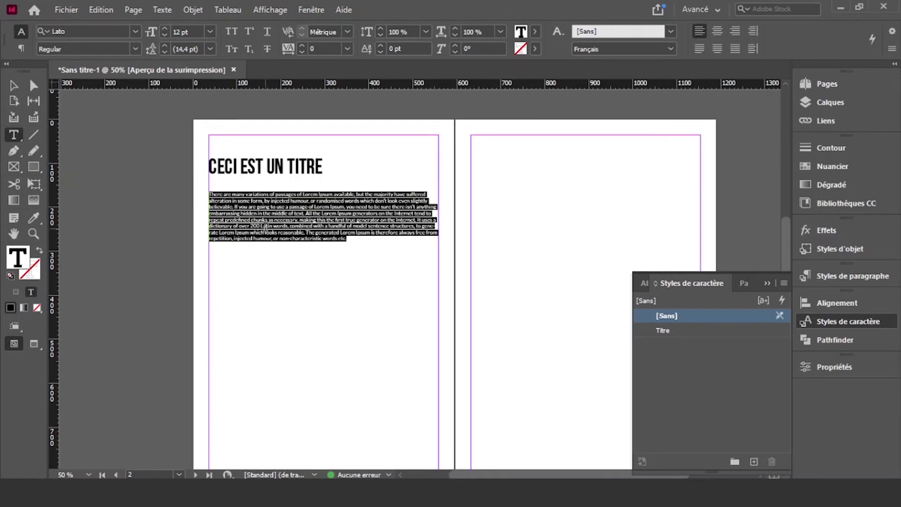
click(314, 219)
click(14, 85)
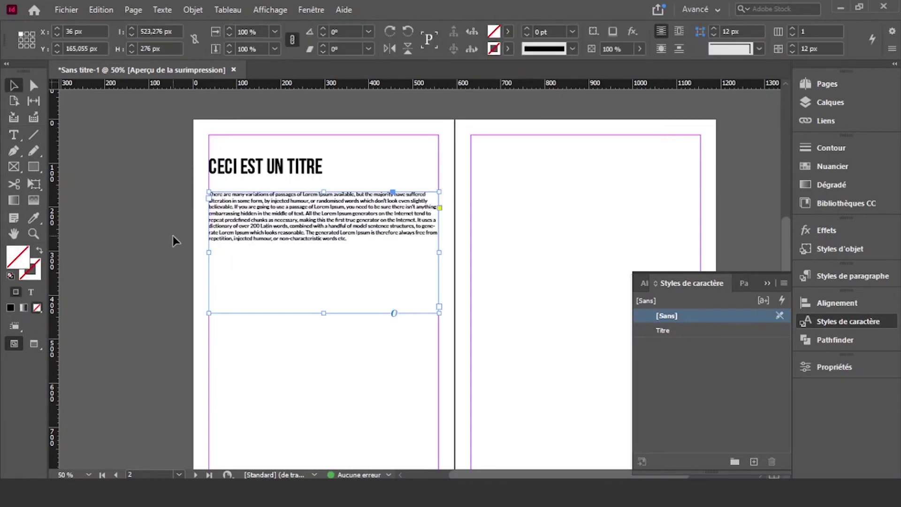
click(173, 235)
Set the leading of the whole page 2 body paragraph to 17 pt
scroll(316, 209, up, 1)
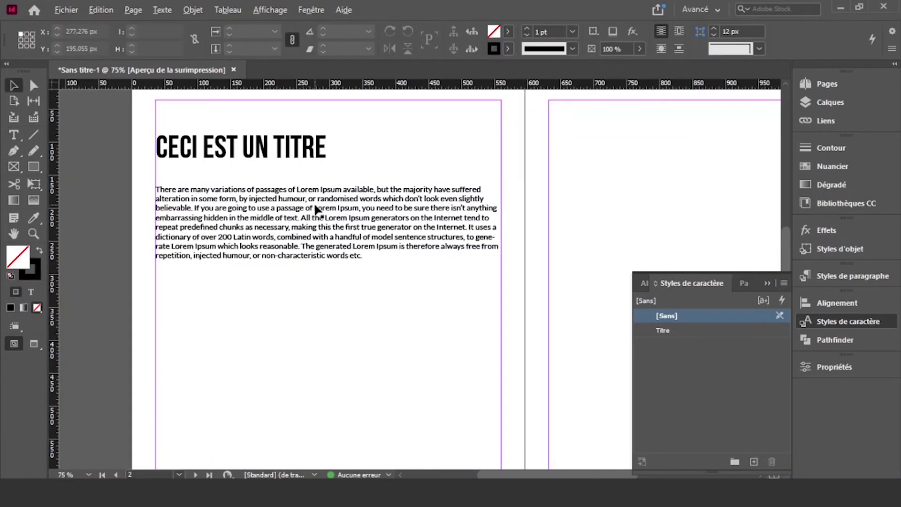
scroll(316, 209, up, 1)
drag(344, 169, 394, 234)
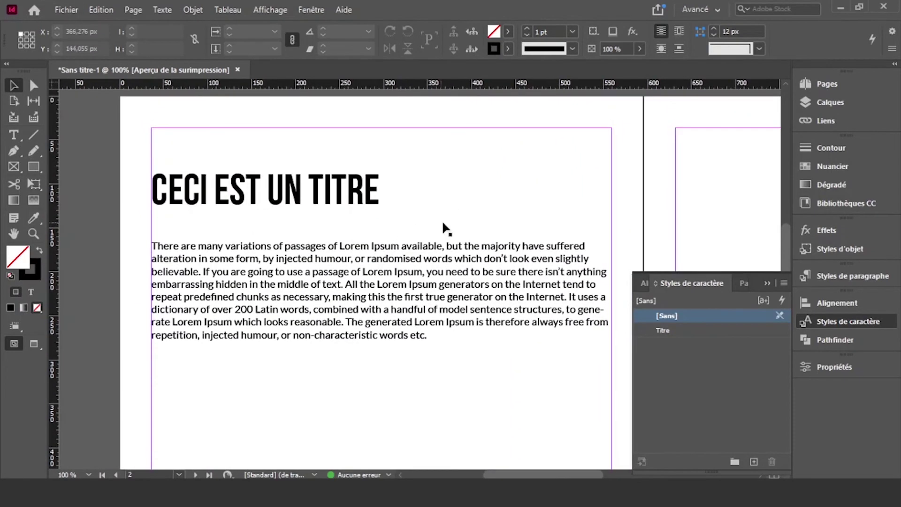
click(312, 272)
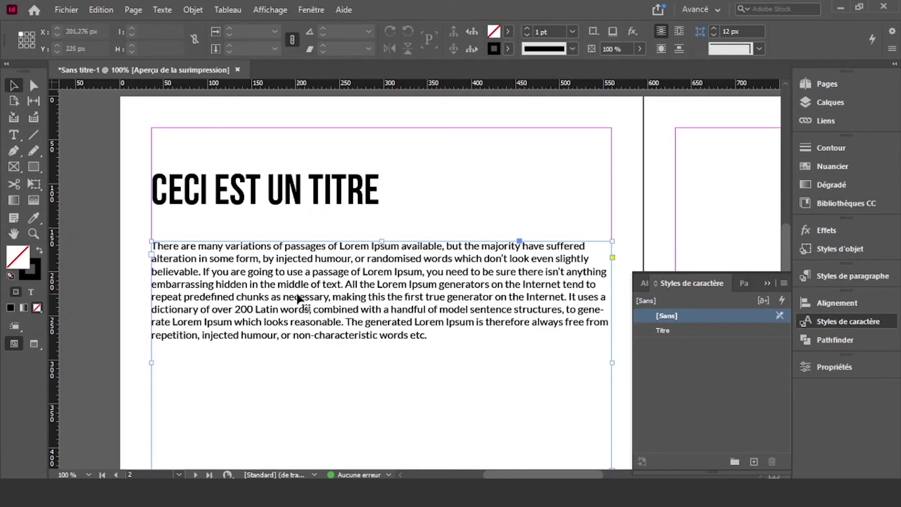
double_click(448, 350)
drag(448, 350, 151, 242)
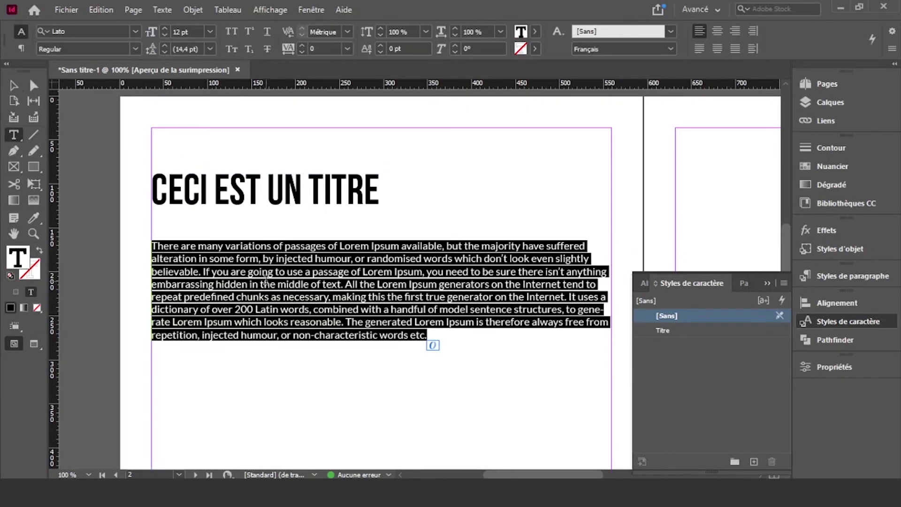
click(265, 283)
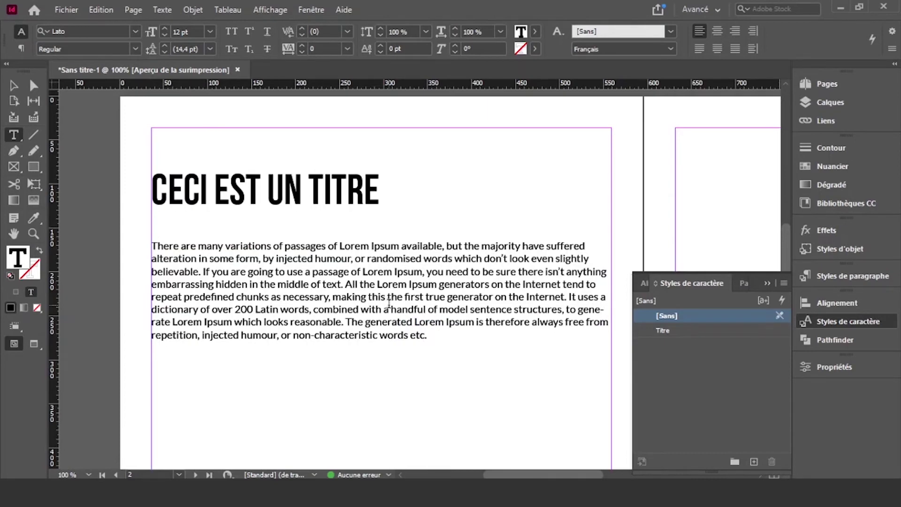
key(ctrl+a)
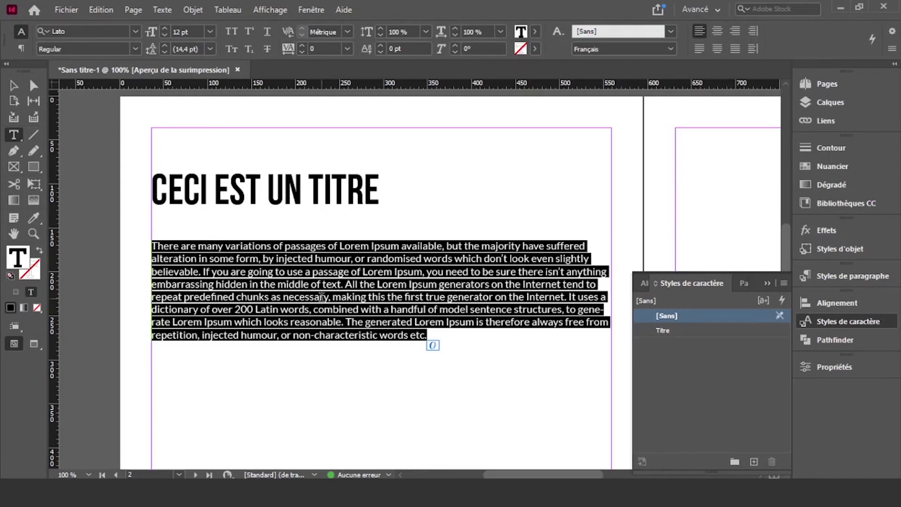
click(164, 46)
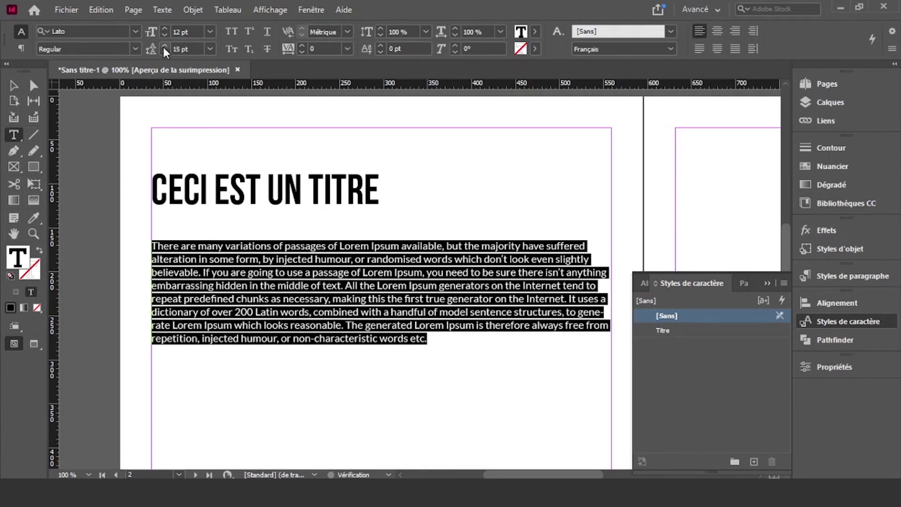
click(165, 46)
click(164, 46)
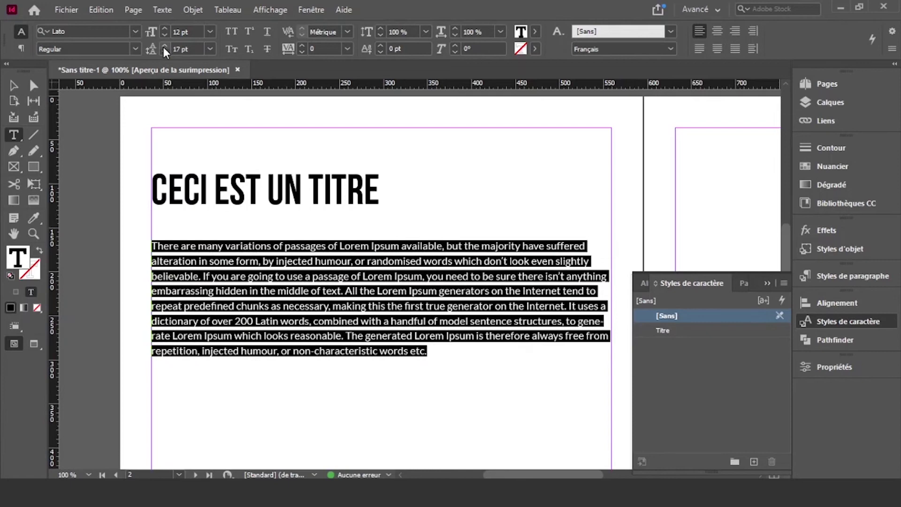
Colour the whole page 2 body paragraph with the Gris swatch
click(331, 325)
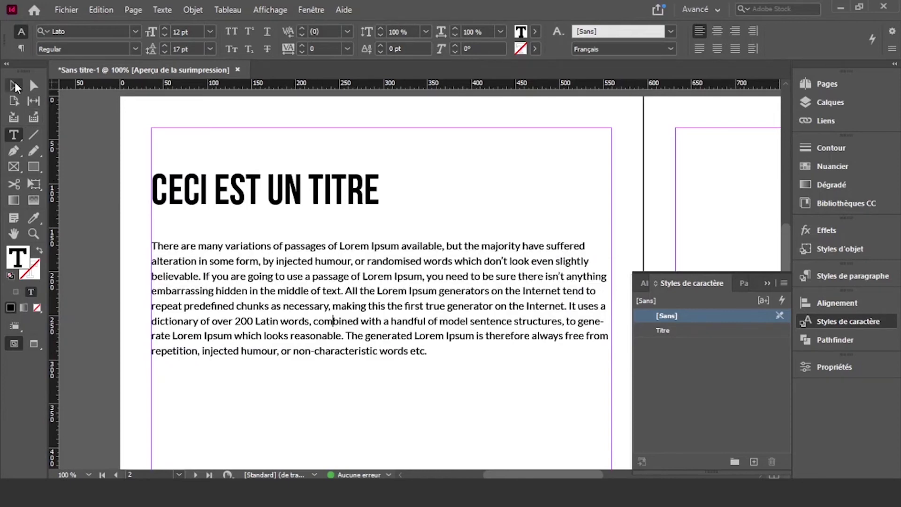
drag(450, 352, 139, 240)
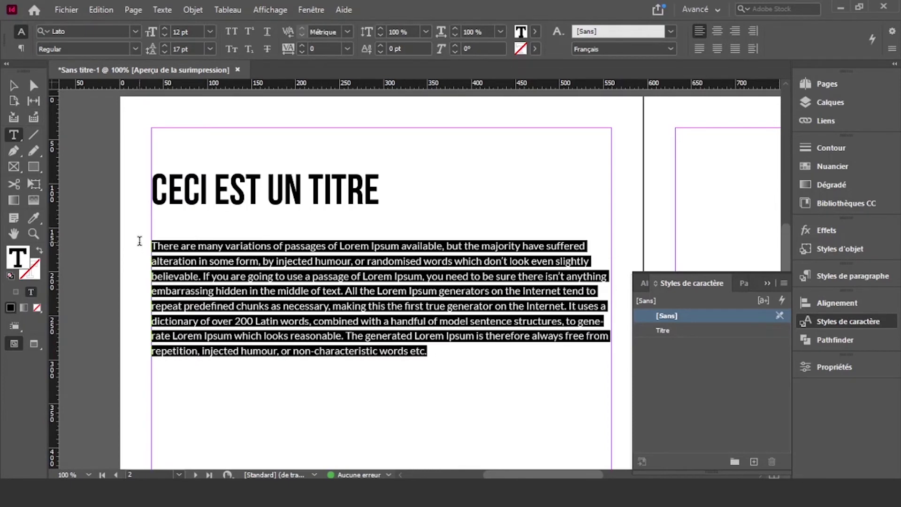
click(535, 31)
scroll(460, 176, down, 1)
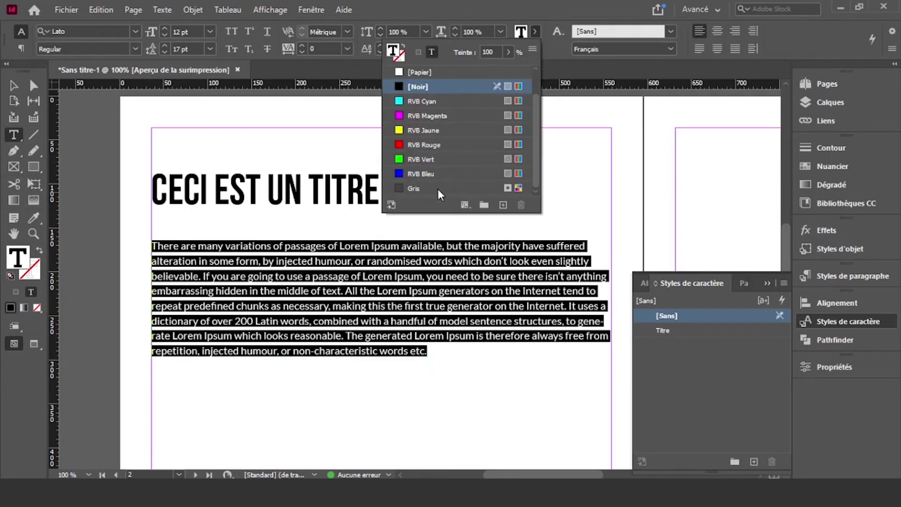
scroll(448, 187, up, 1)
click(372, 320)
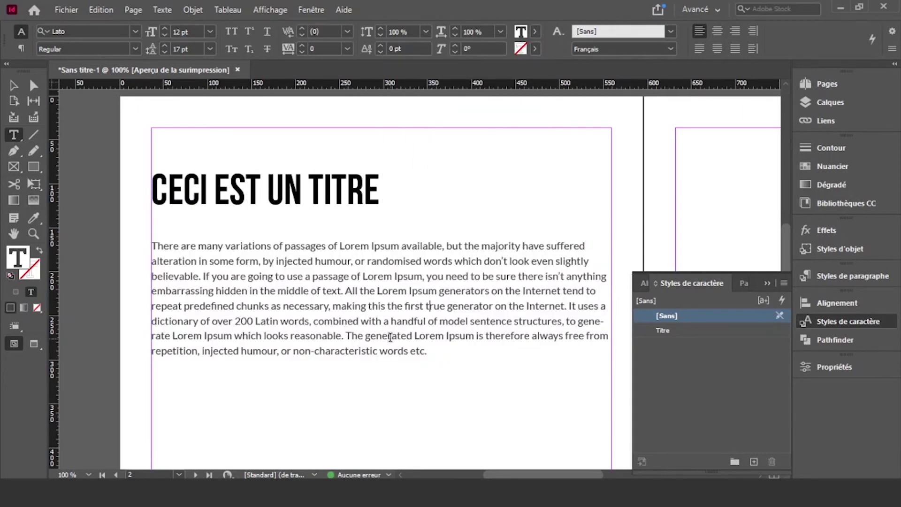
Shorten the page 2 body text frame to about 156 px high so it ends just below the paragraph
click(14, 85)
click(160, 248)
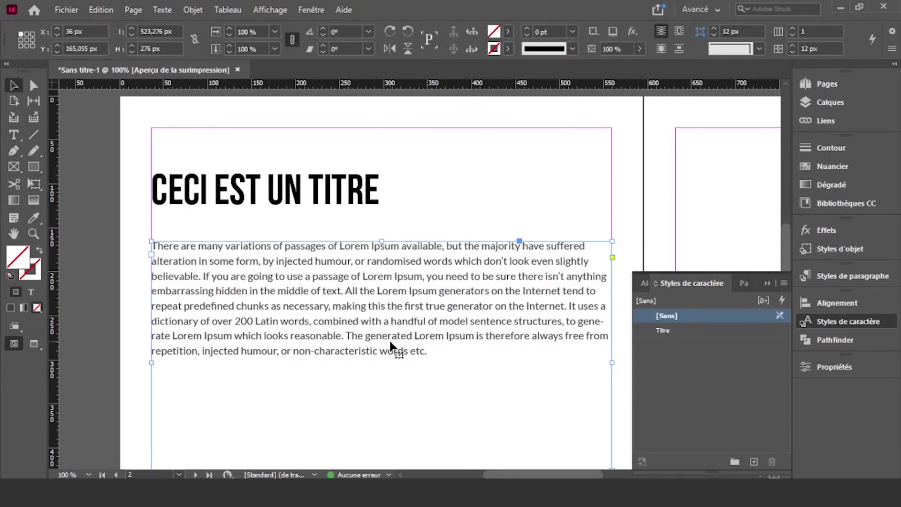
scroll(389, 341, down, 3)
drag(380, 422, 376, 315)
click(435, 340)
scroll(443, 352, up, 2)
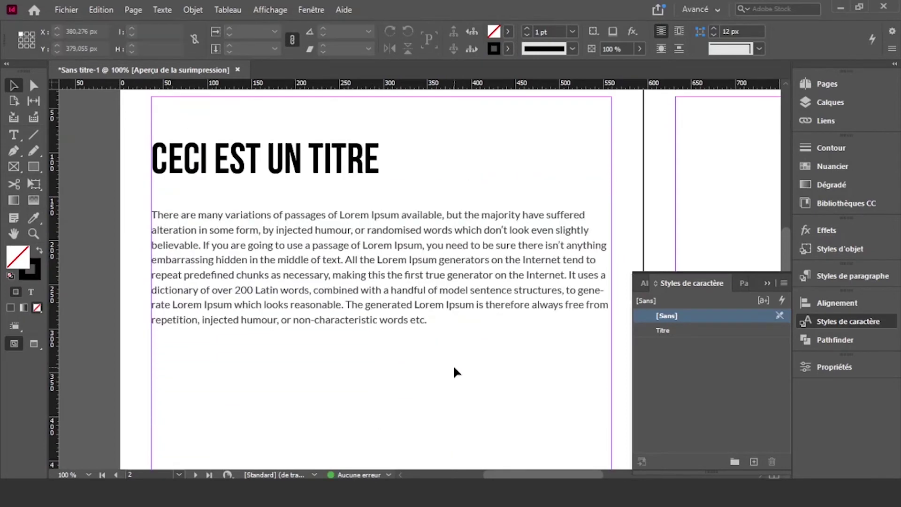
Create a new character style from the page 2 body text frame and name it Paragraphe
click(395, 290)
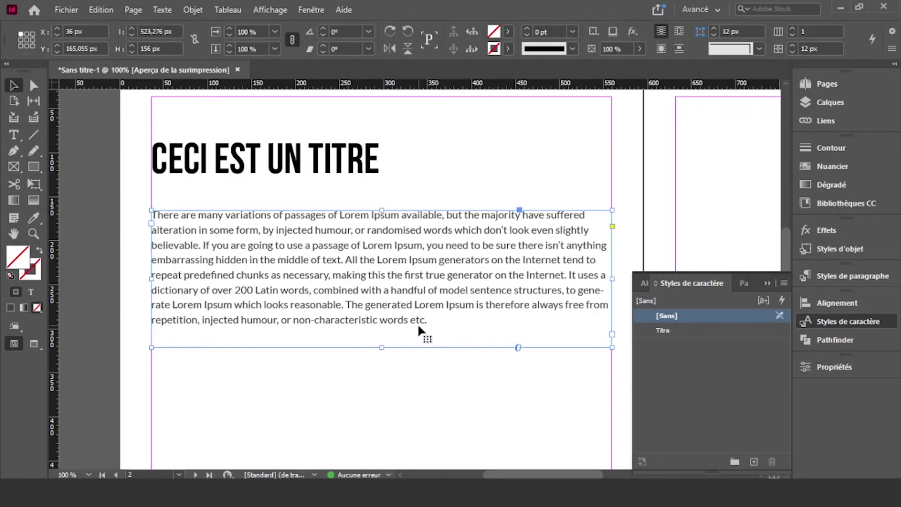
click(753, 461)
click(691, 346)
click(674, 347)
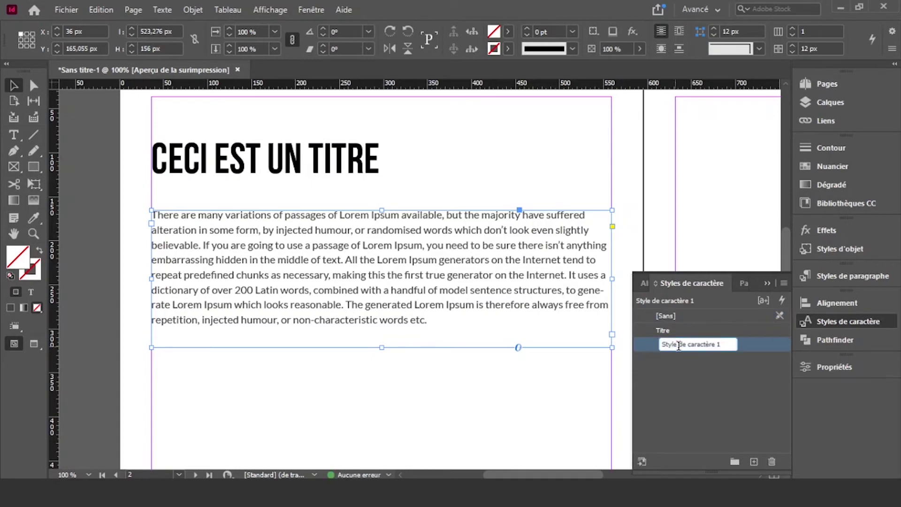
drag(728, 344, 652, 348)
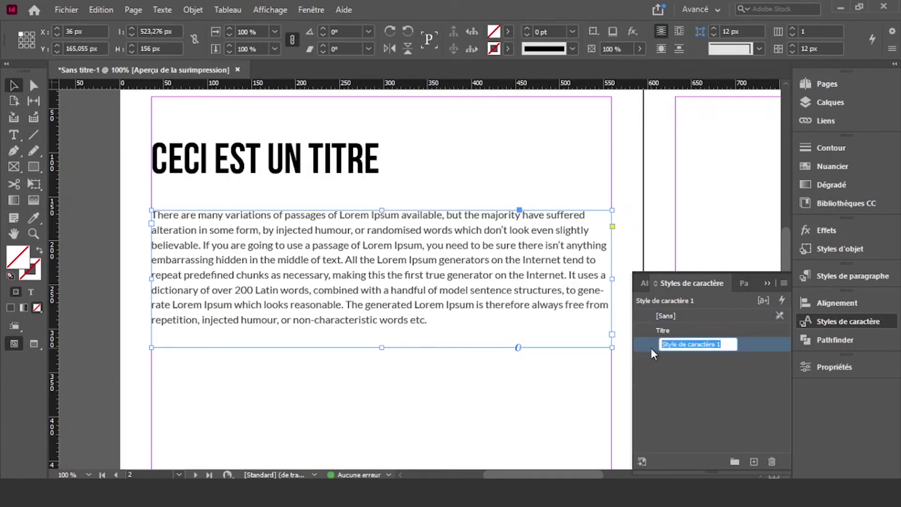
text(Paragraphe)
key(Return)
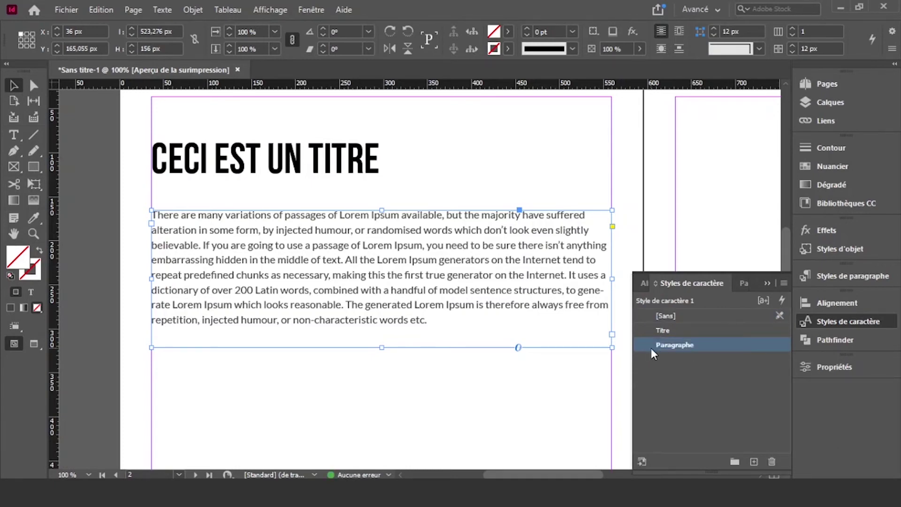
Set the font size of the Paragraphe character style to 12 pt
double_click(674, 346)
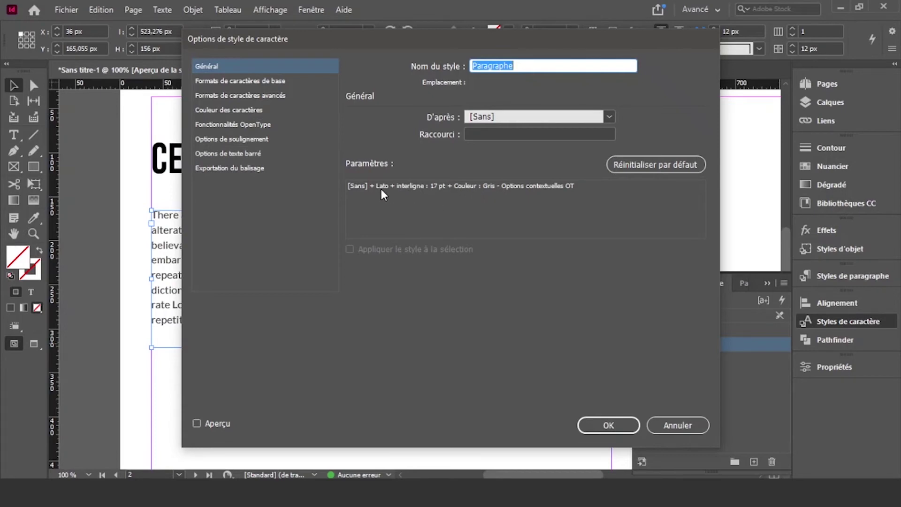
click(283, 80)
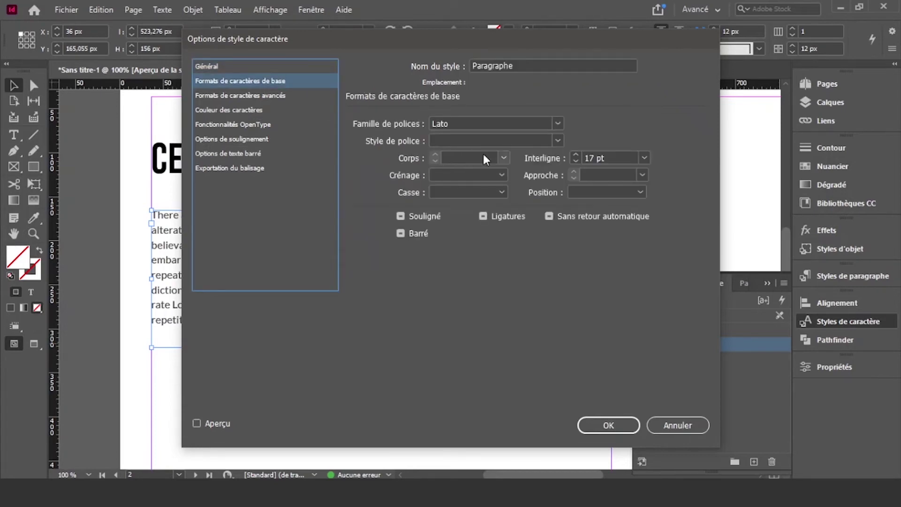
click(502, 159)
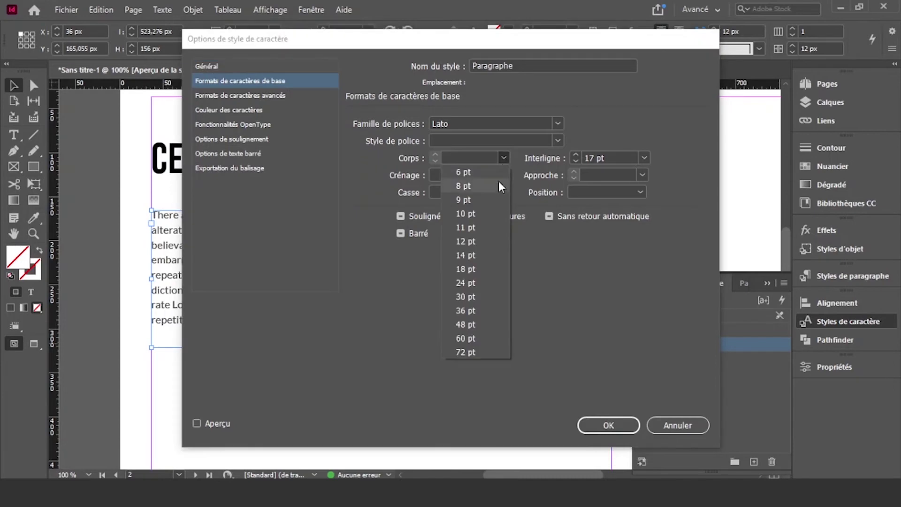
click(480, 239)
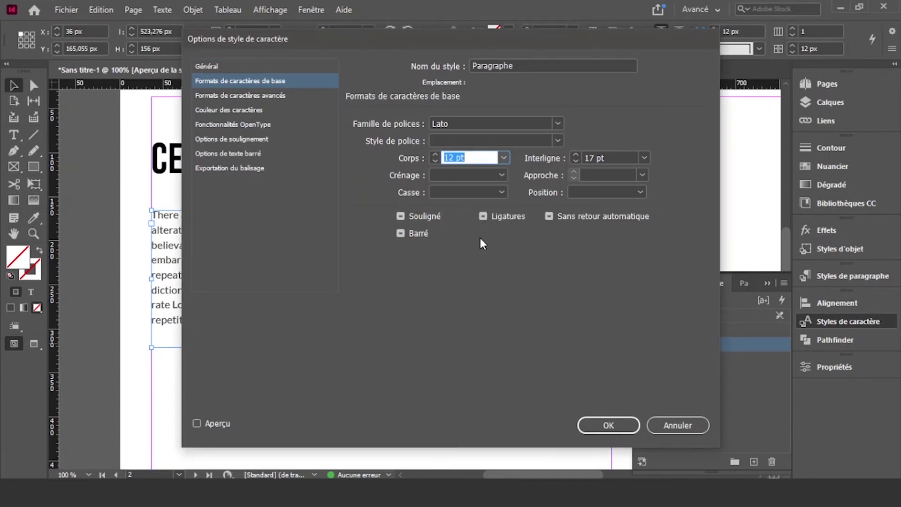
click(605, 426)
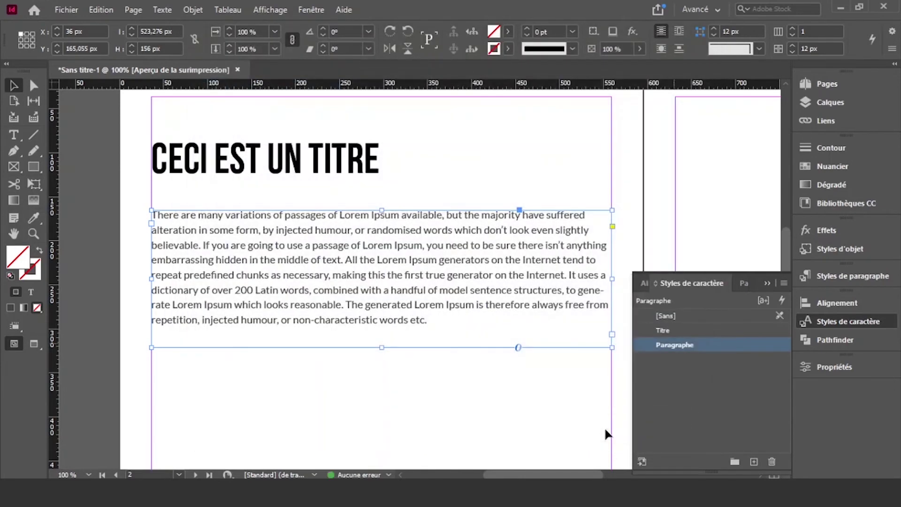
click(554, 379)
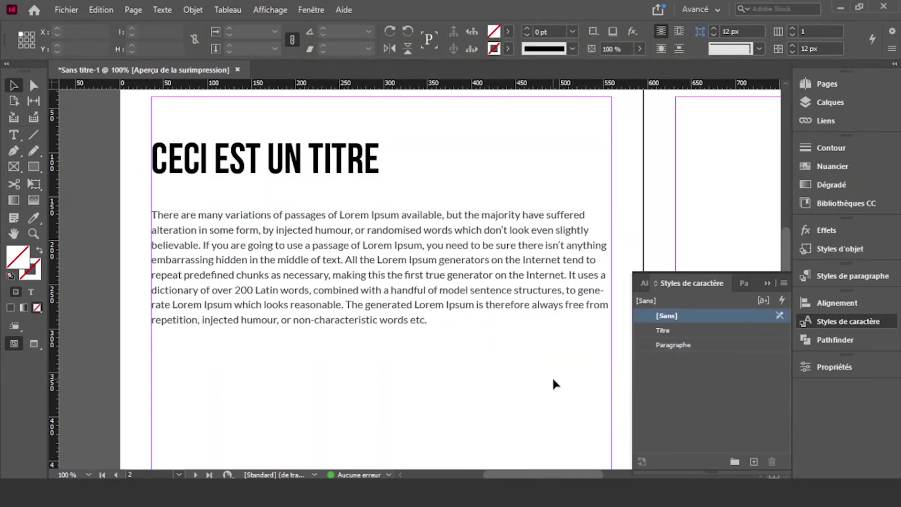
Draw a text frame about 404 by 342 px on page 3 from the inner margin and paste the Lorem Ipsum paragraph into it
click(767, 283)
key(ctrl+minus)
key(t)
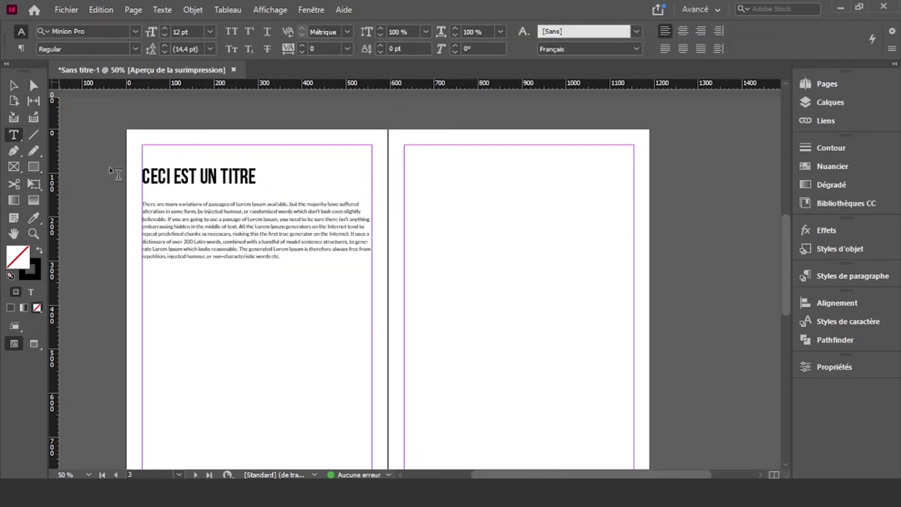
drag(404, 202, 581, 352)
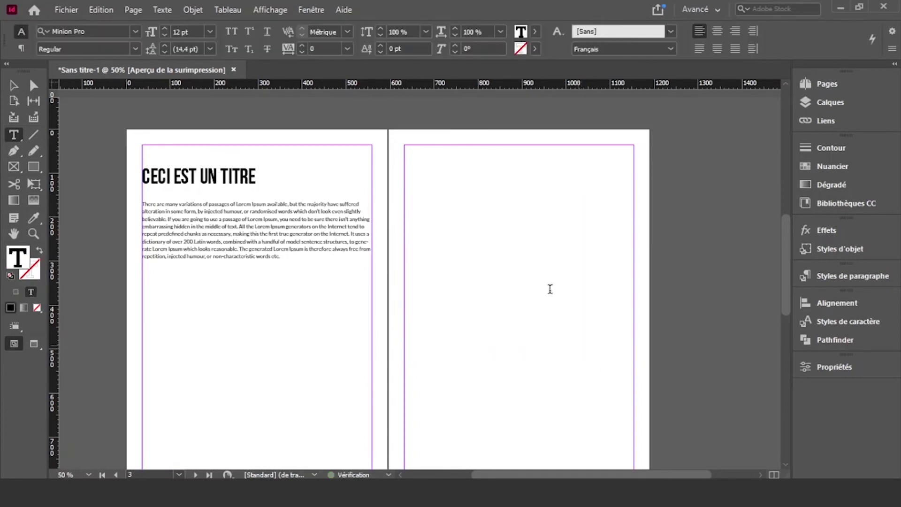
key(ctrl+v)
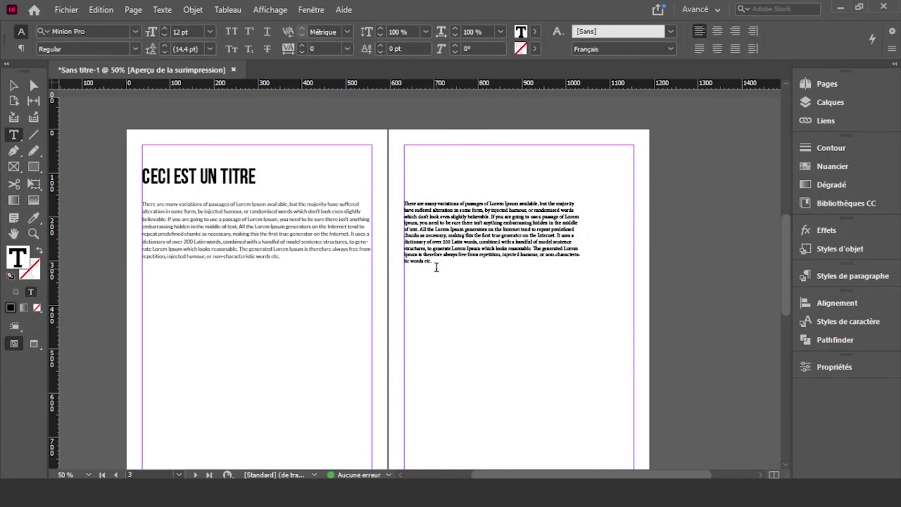
Apply the Paragraphe character style to the page 3 text frame, then delete that frame
click(10, 87)
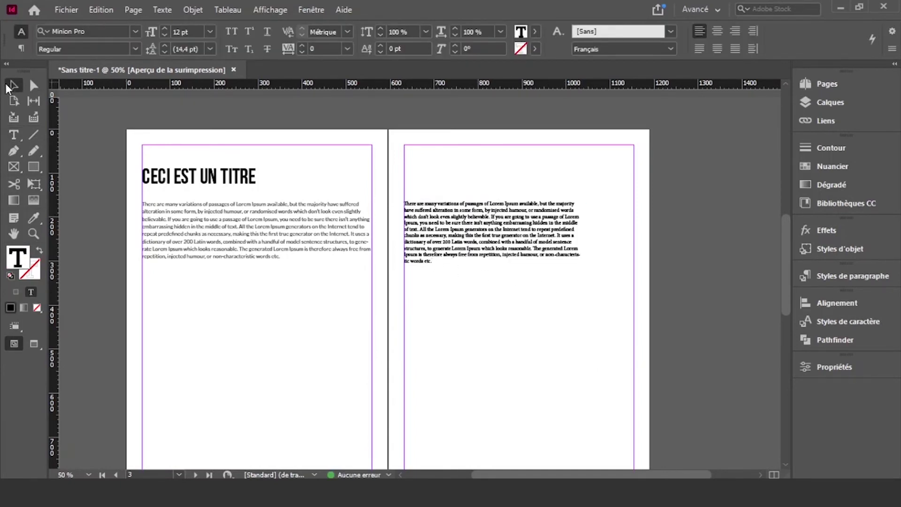
click(827, 340)
click(826, 321)
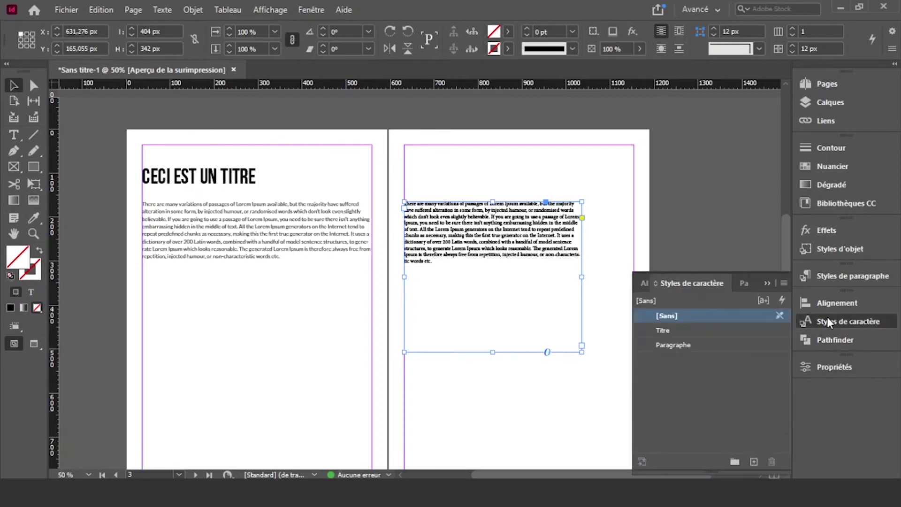
click(671, 344)
click(488, 403)
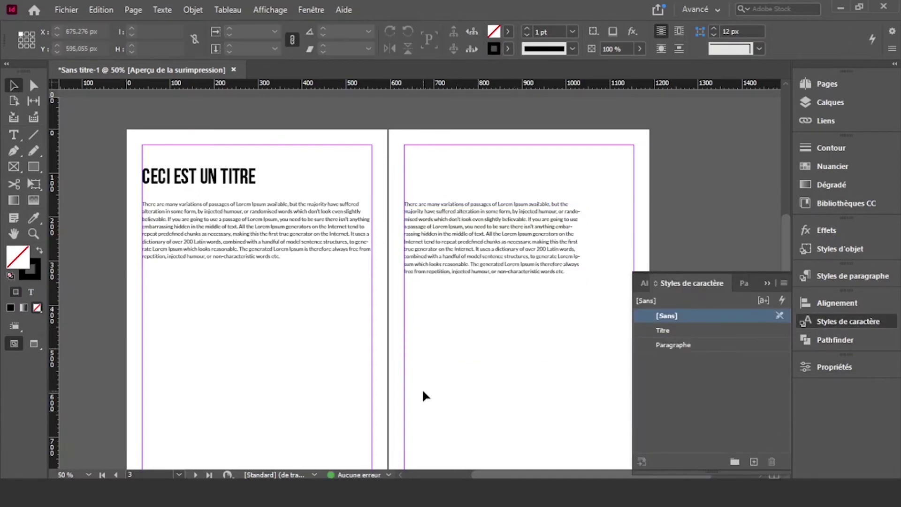
click(543, 281)
key(Delete)
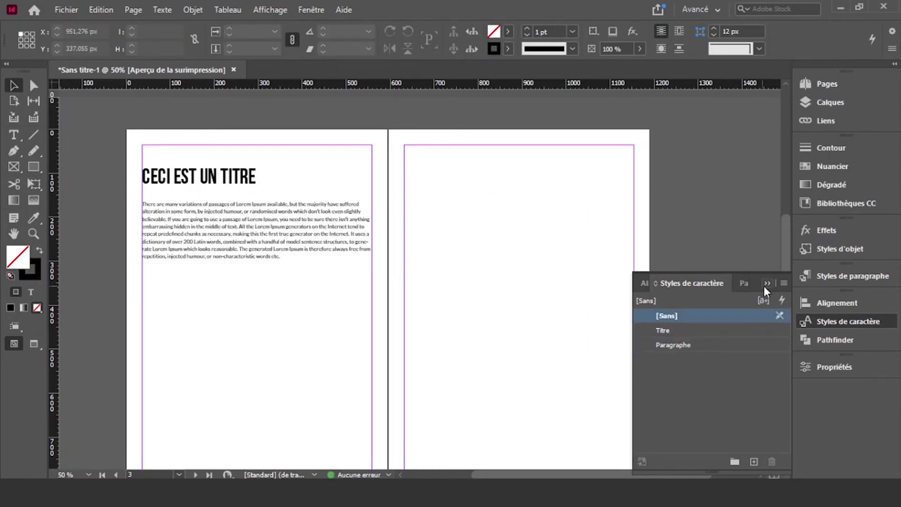
click(765, 283)
Resize the page 2 body text frame to half the margin width, about 262 by 267 px
click(274, 260)
click(237, 315)
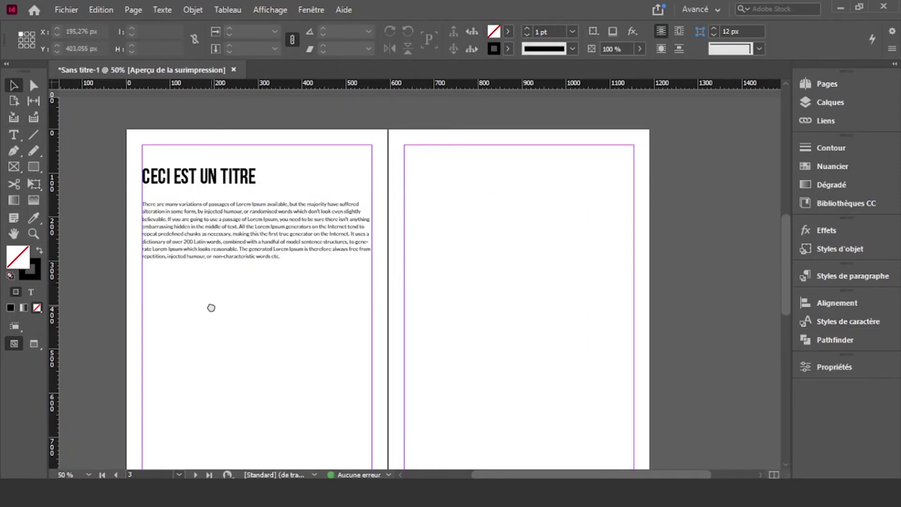
drag(209, 308, 292, 306)
key(ctrl+1)
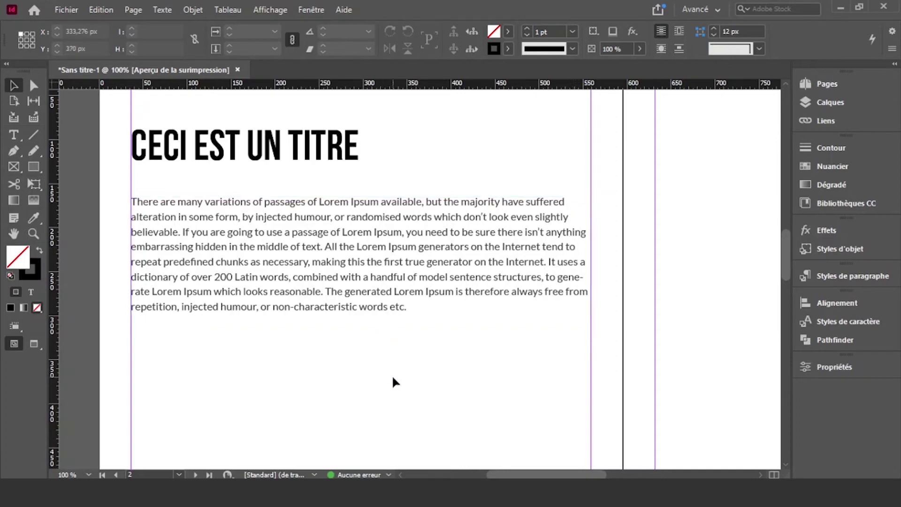
click(374, 294)
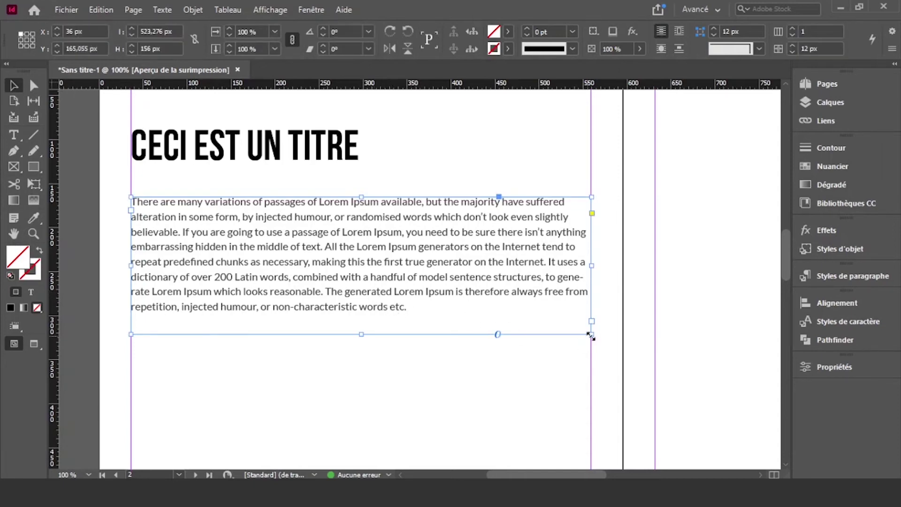
drag(592, 334, 361, 429)
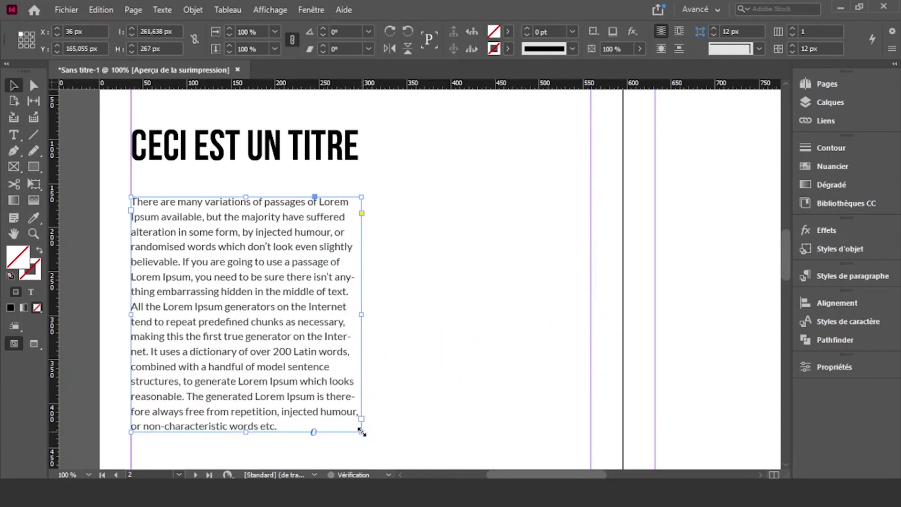
click(410, 361)
Widen the page 2 body text frame back to the full margin width, about 523 px
key(ctrl+minus)
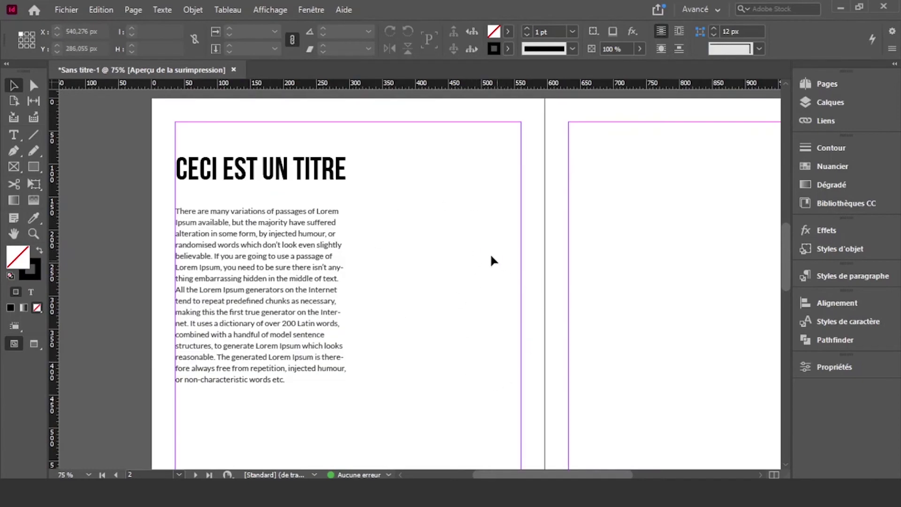
click(265, 309)
drag(346, 295, 520, 298)
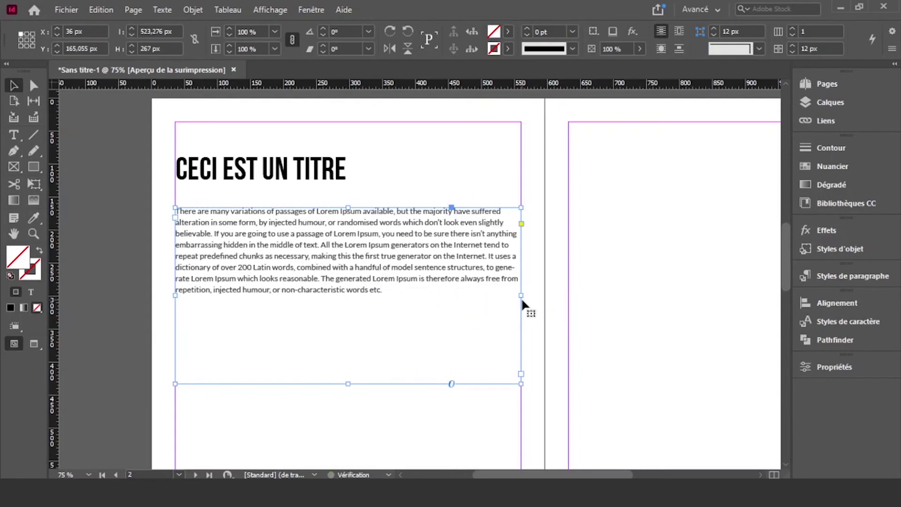
Split the page 2 body text frame into 2 columns through its text frame options, keeping the frame in view beside the dialog
right_click(367, 299)
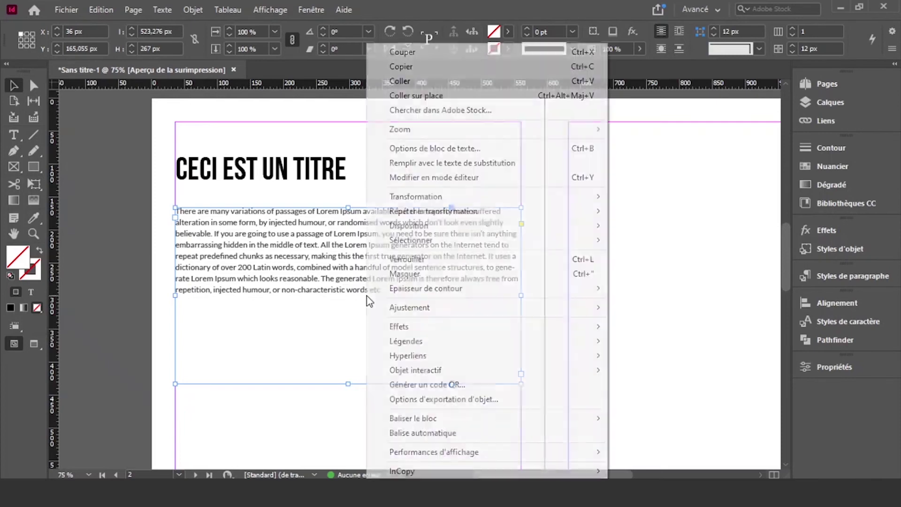
click(399, 150)
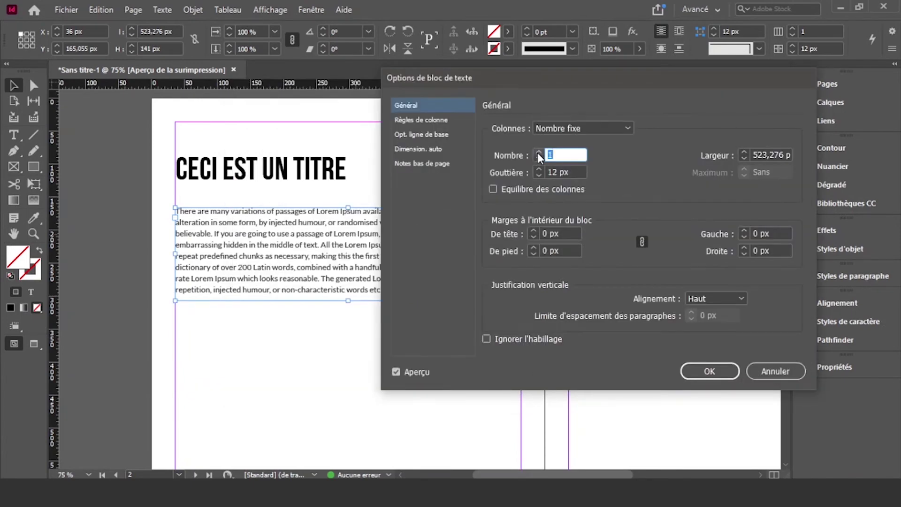
click(538, 154)
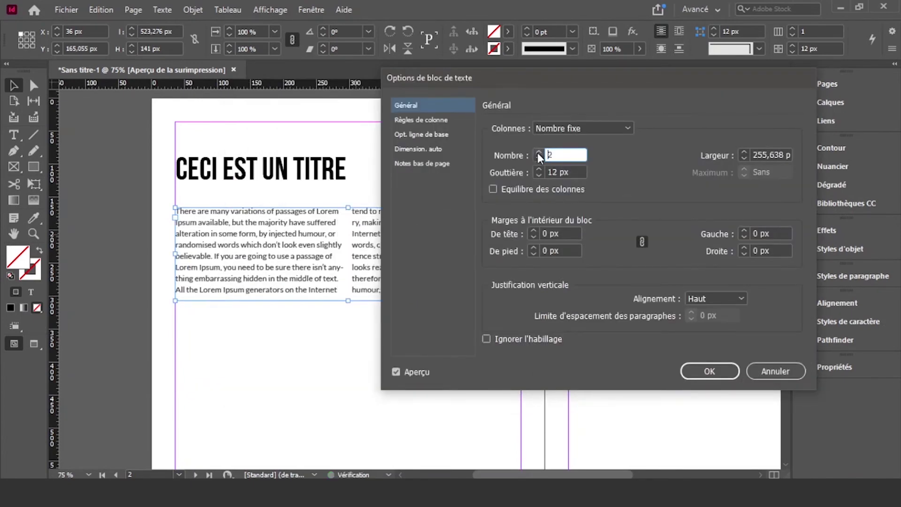
drag(513, 76, 666, 70)
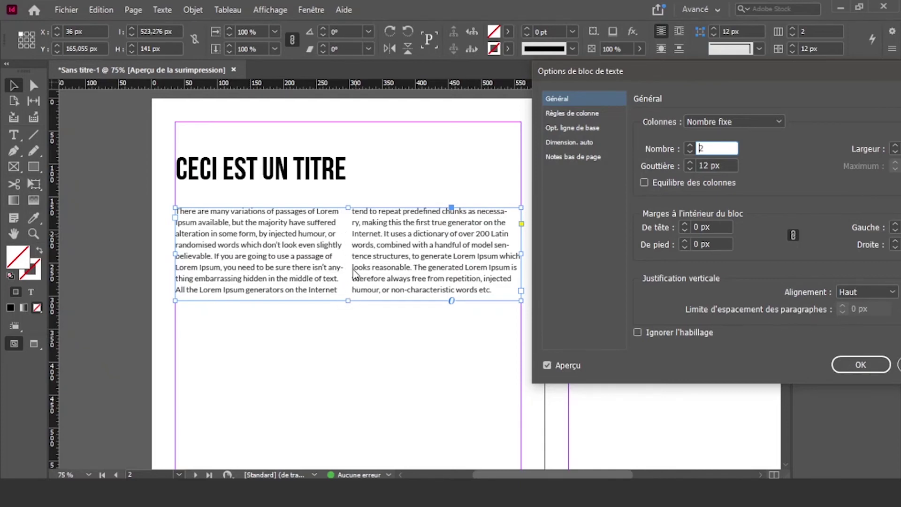
Set the gutter between the page 2 body text frame's columns to 28 px and accept the text frame options
click(688, 162)
click(688, 163)
click(688, 163)
click(688, 162)
click(687, 163)
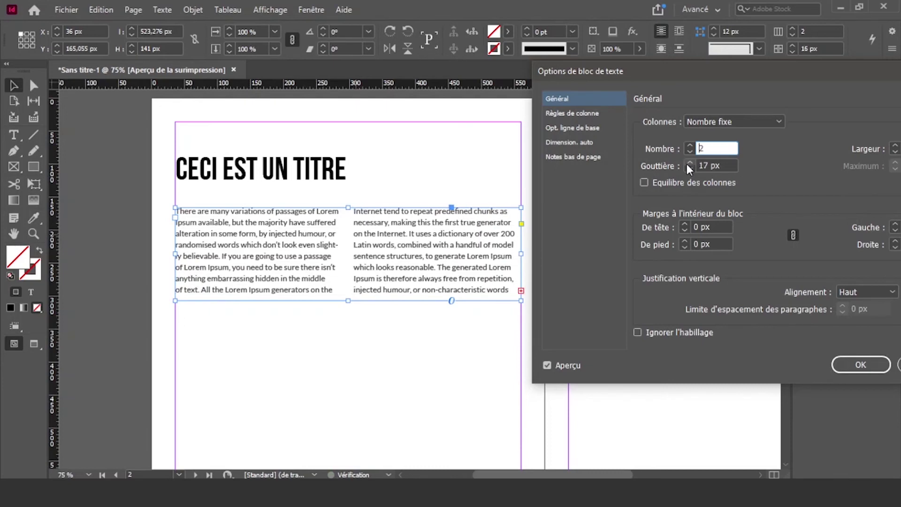
click(687, 163)
click(688, 163)
click(688, 163)
click(688, 162)
click(688, 163)
click(688, 163)
click(688, 162)
click(687, 163)
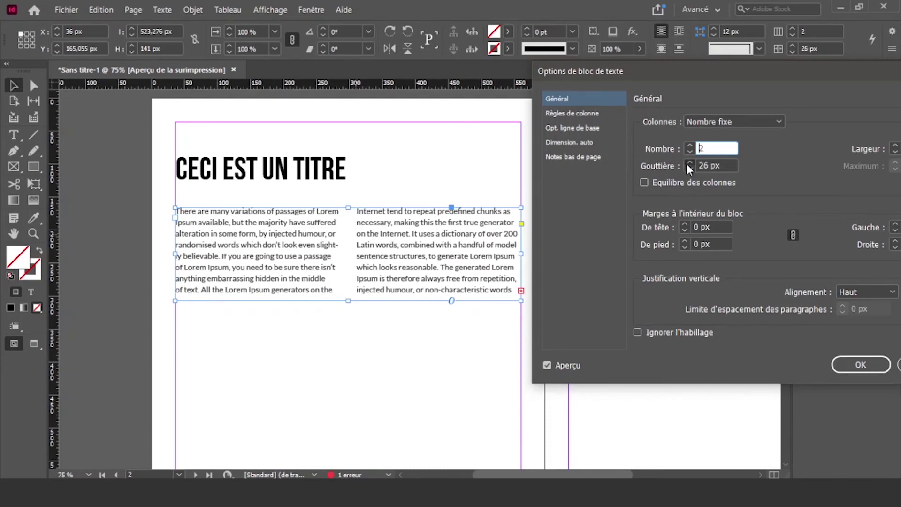
click(688, 163)
click(688, 163)
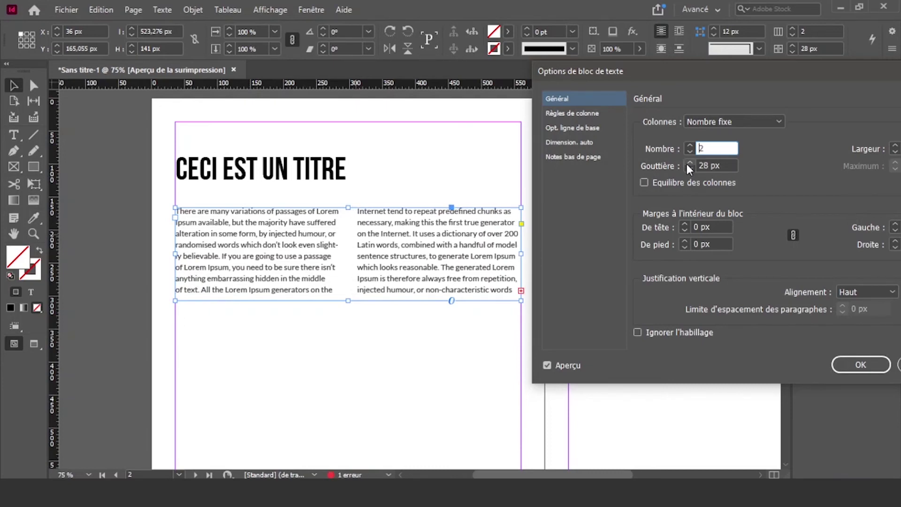
click(756, 331)
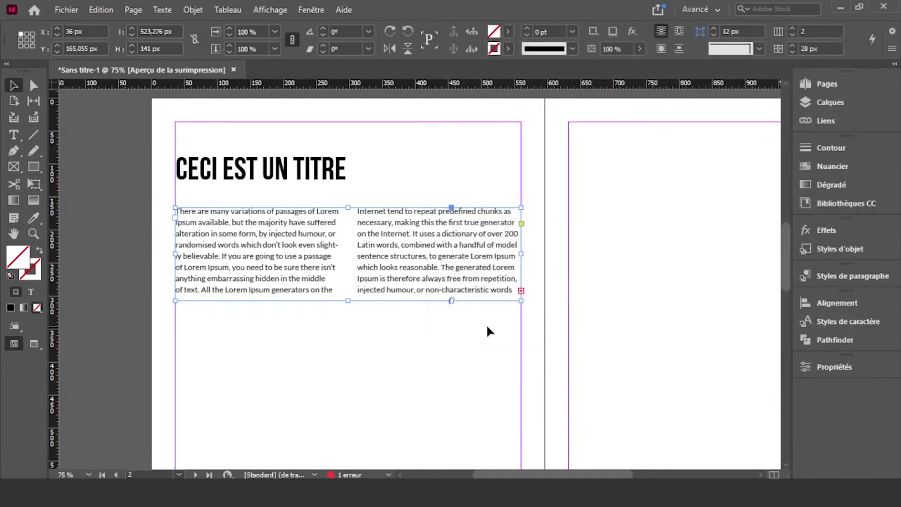
Deselect the frame and check the two-column page in preview mode, then return to the normal view
click(361, 314)
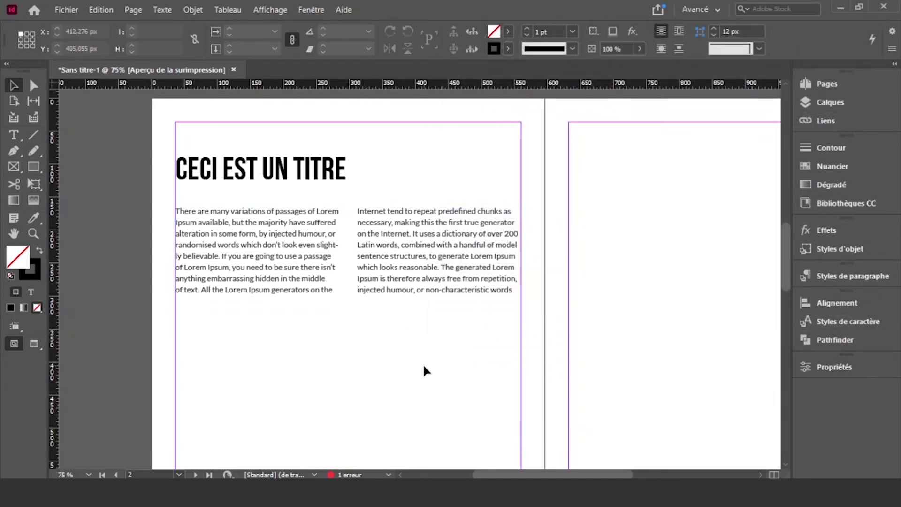
click(34, 343)
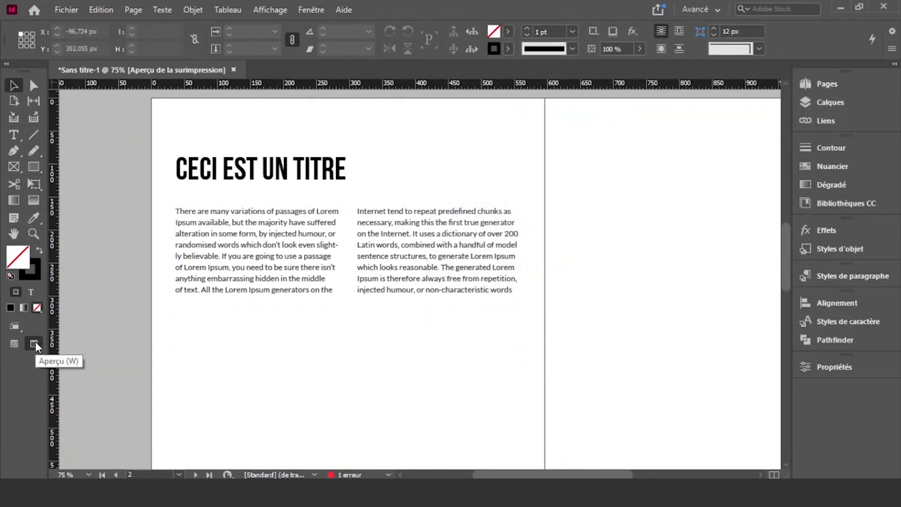
click(10, 346)
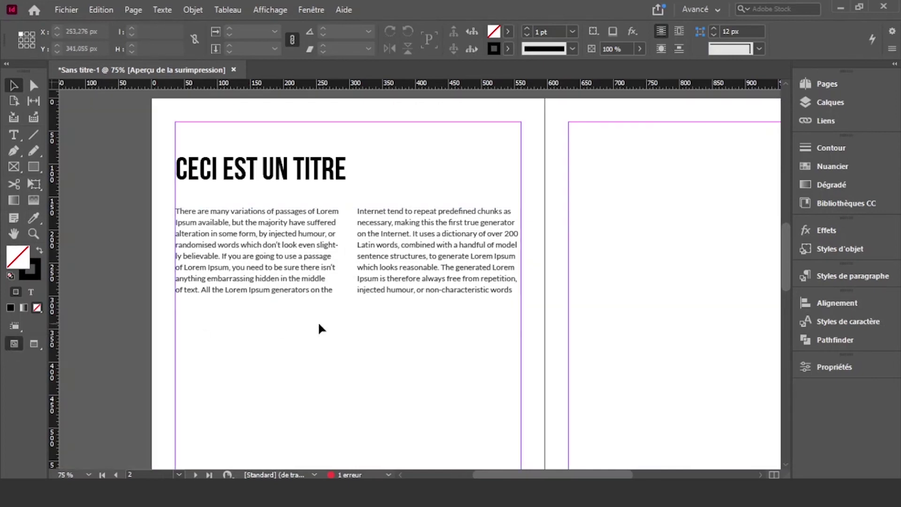
Inspect the preflight error list down to the overset text frame, jump to it on page 2, and close the list
click(336, 254)
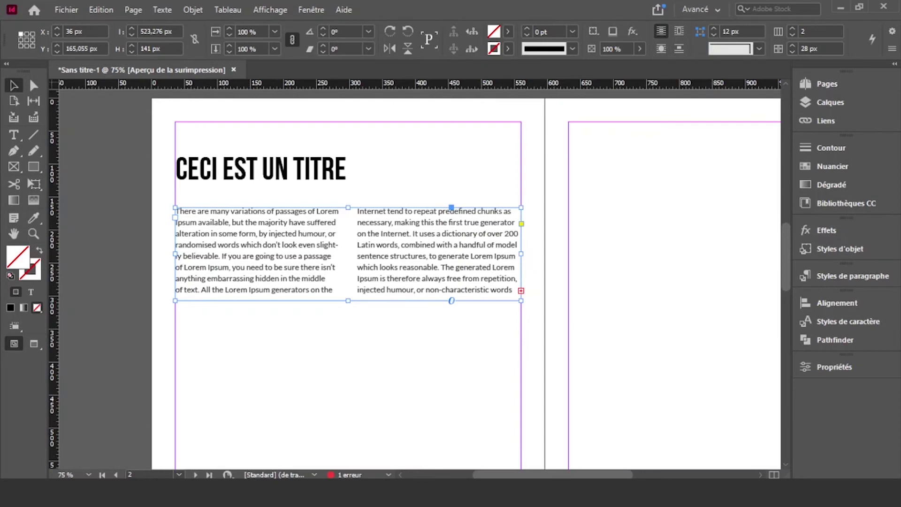
double_click(349, 474)
click(400, 255)
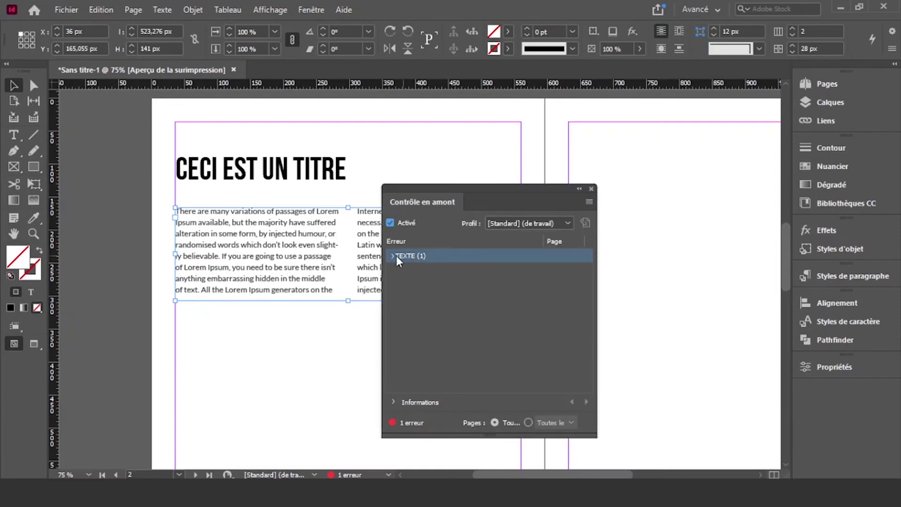
click(392, 255)
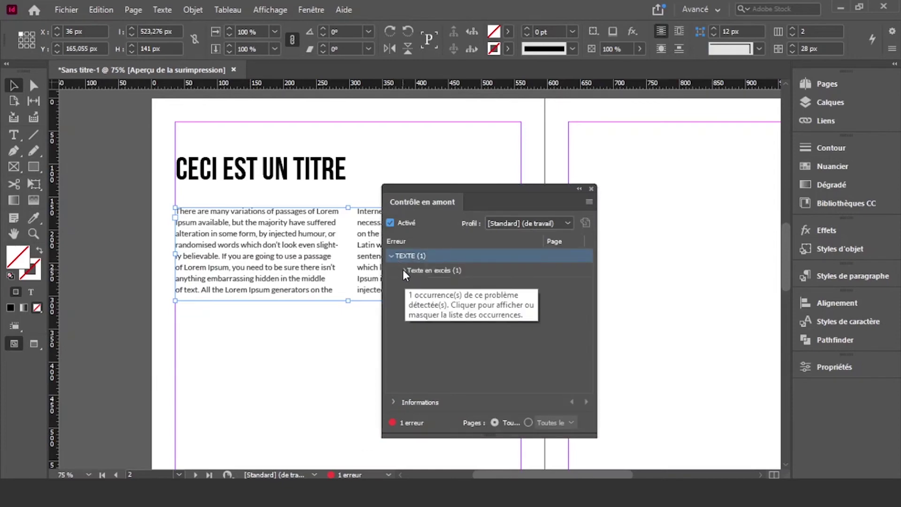
click(403, 269)
click(440, 269)
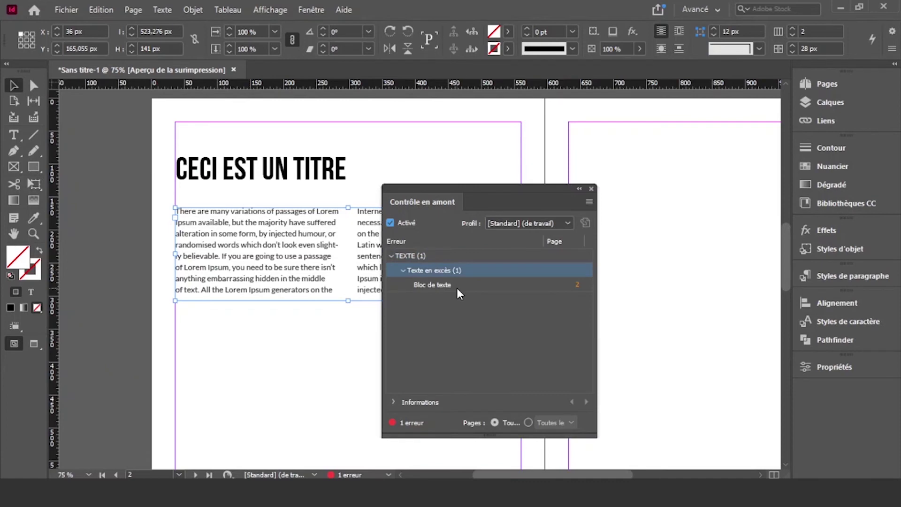
click(456, 286)
drag(468, 190, 637, 156)
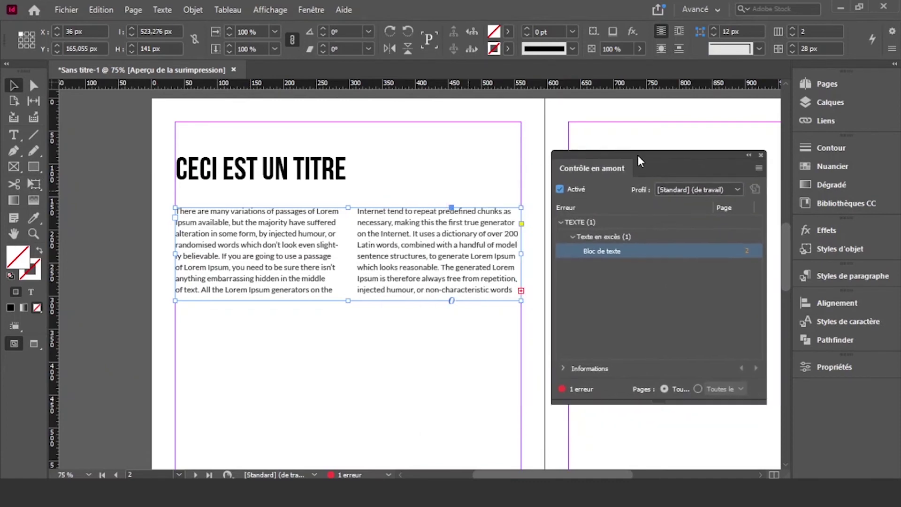
click(748, 254)
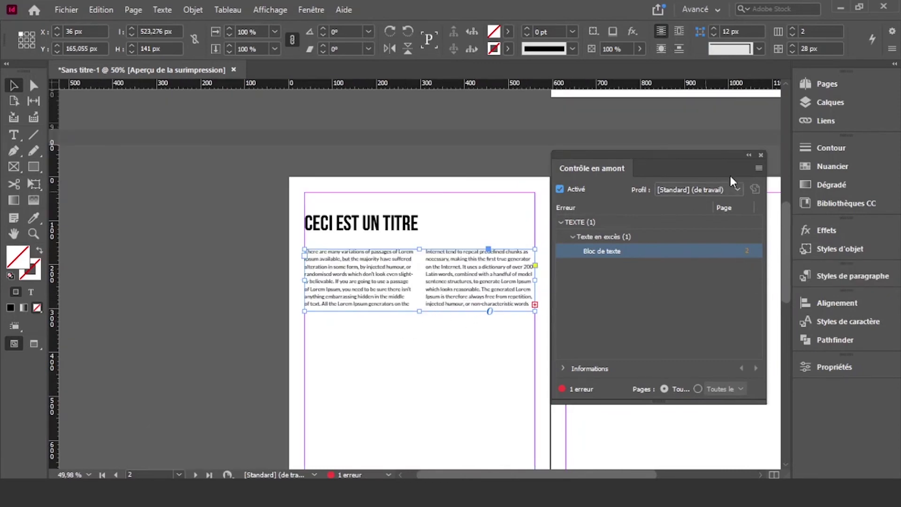
click(760, 155)
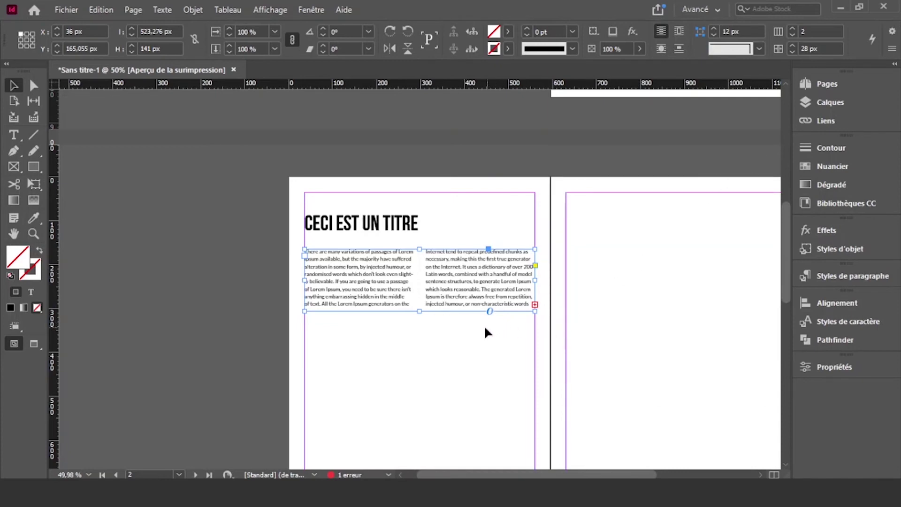
Extend the page 2 body text frame downward to a height of about 152 px to fit the overset text
key(alt)
scroll(454, 331, up, 1)
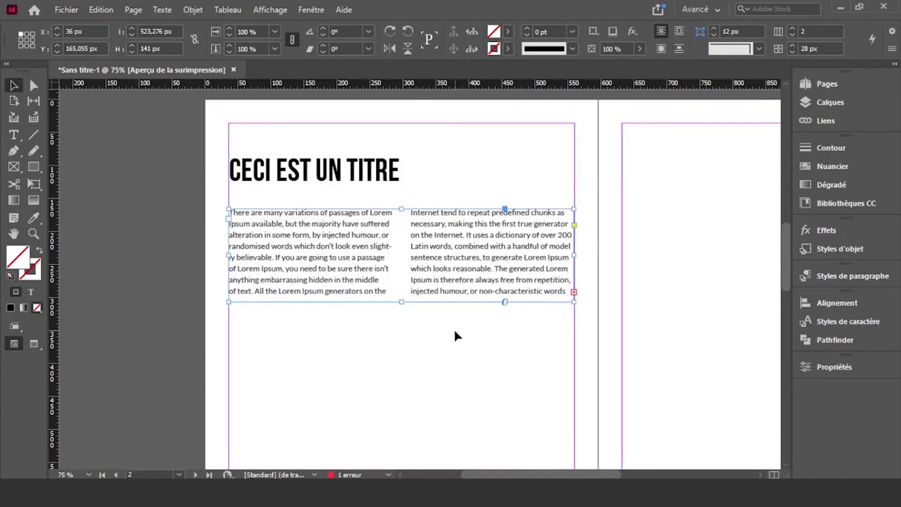
drag(420, 311, 403, 308)
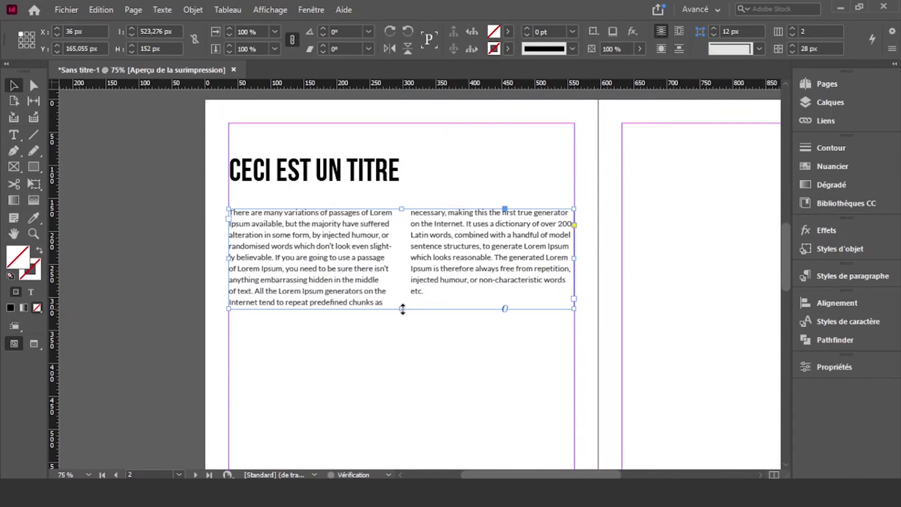
click(428, 352)
Select the page 2 body text frame and add the Paragraph settings to the docked panels
click(408, 278)
click(306, 12)
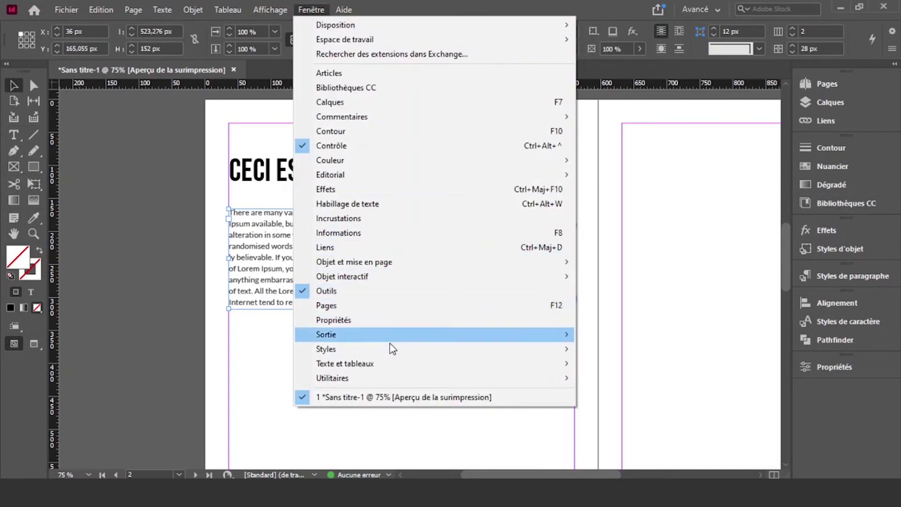
mouse_move(408, 366)
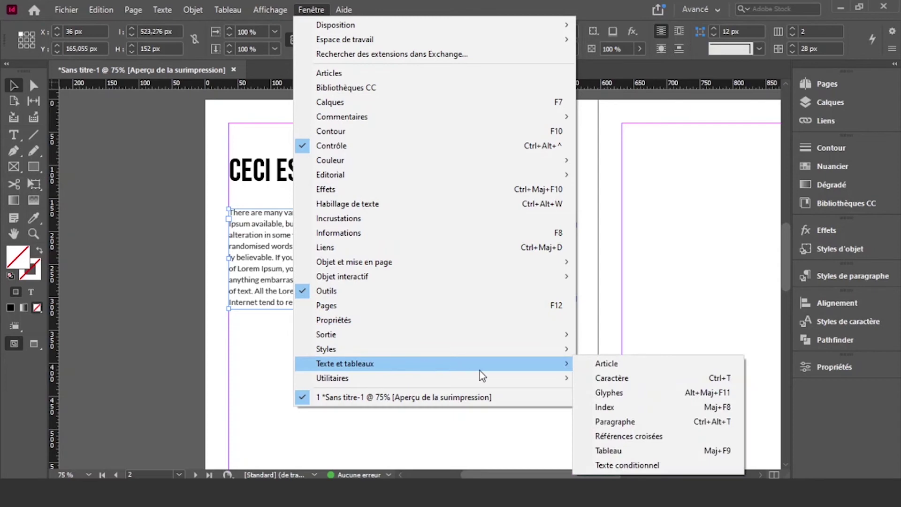
click(615, 422)
drag(470, 250, 831, 405)
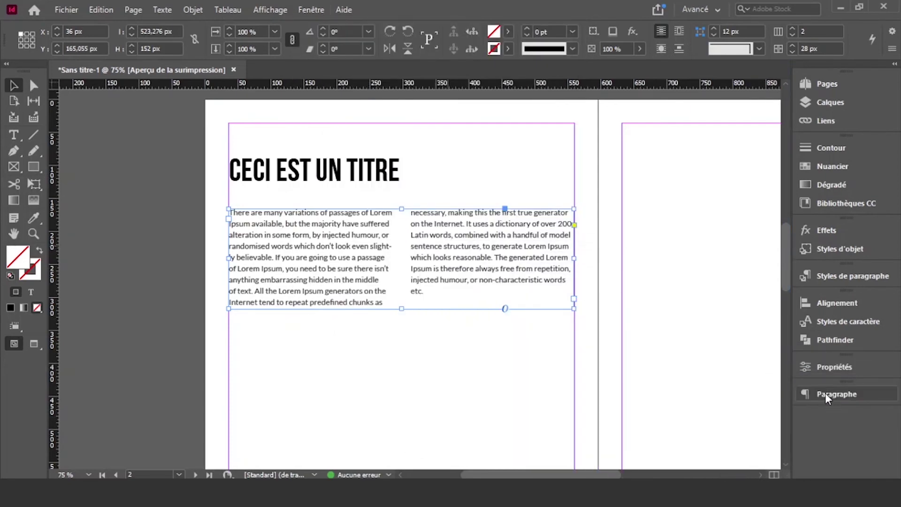
Turn off hyphenation for the page 2 body text and justify it with the last line aligned left, after trying centre and right alignment
click(825, 393)
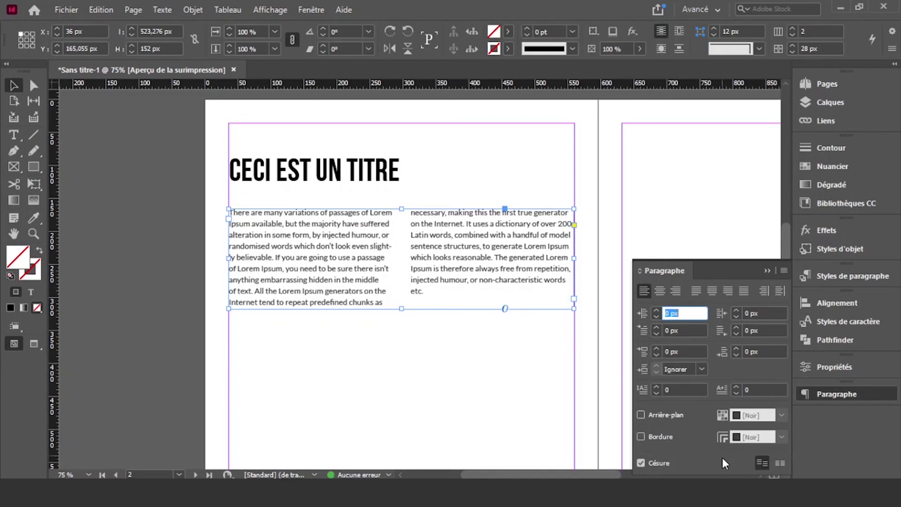
click(649, 463)
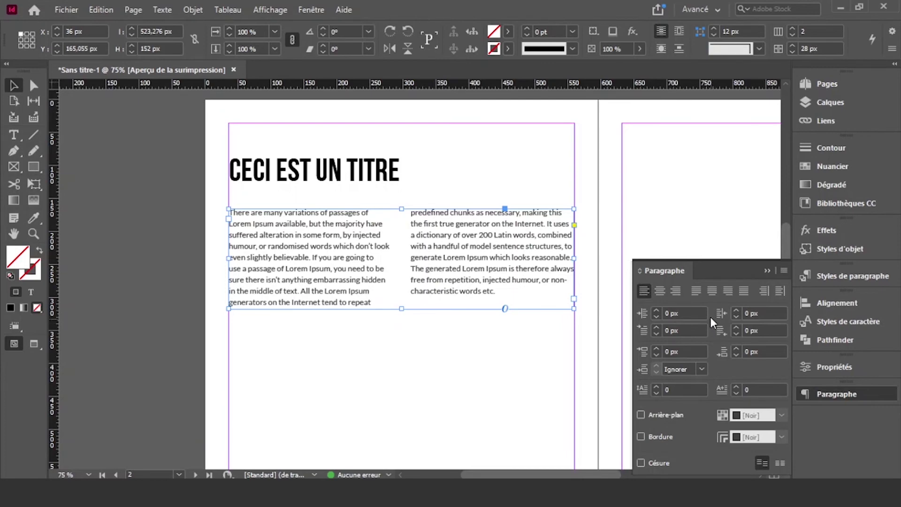
click(660, 292)
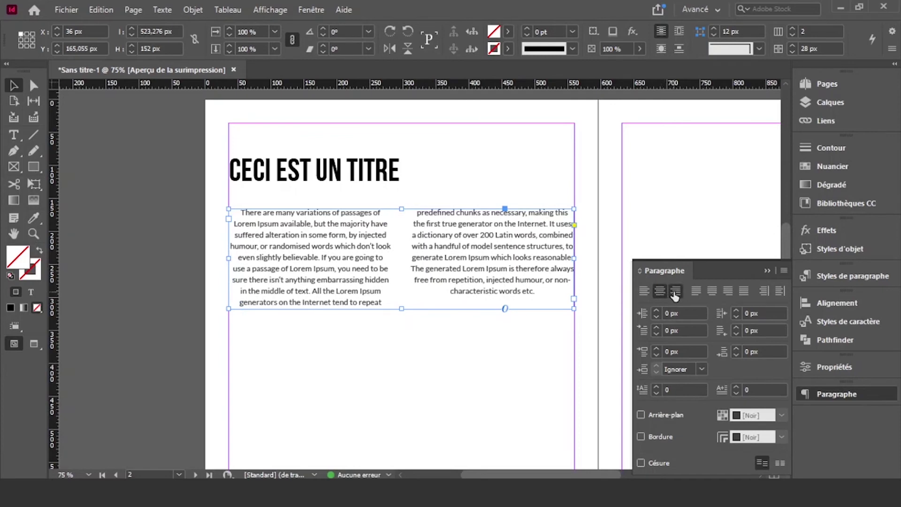
click(675, 292)
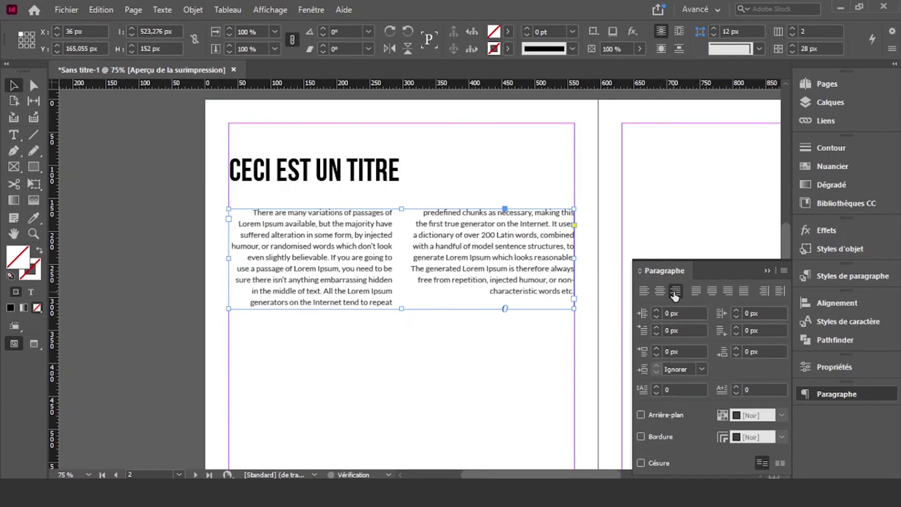
click(699, 291)
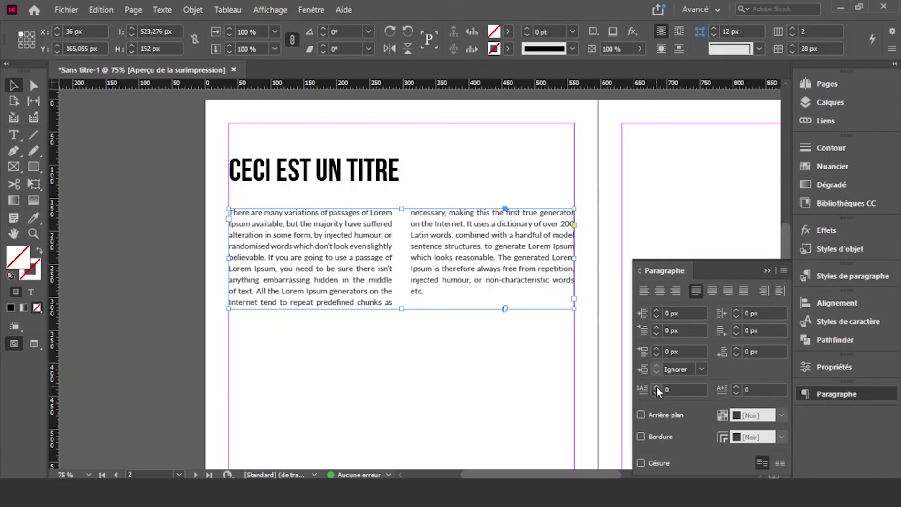
Try a drop cap 4 lines tall on the first letter of the page 2 body text
click(656, 386)
click(656, 387)
click(656, 386)
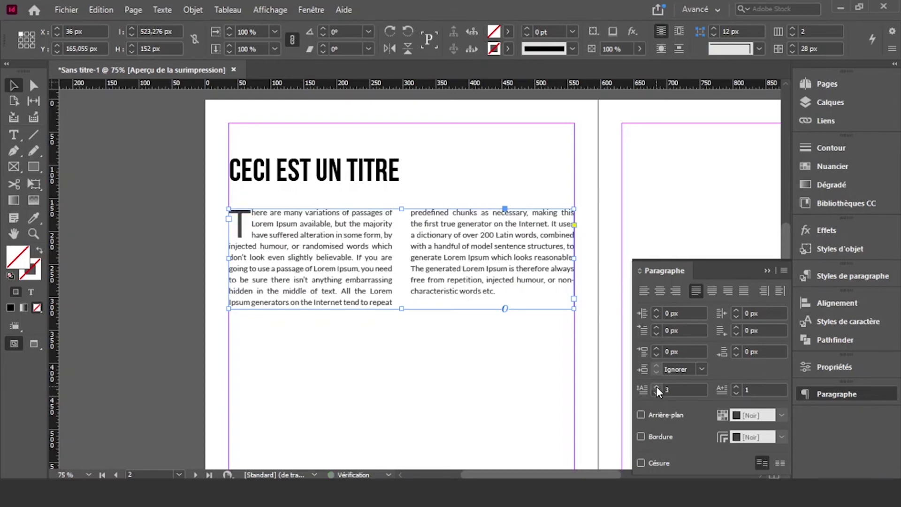
click(656, 386)
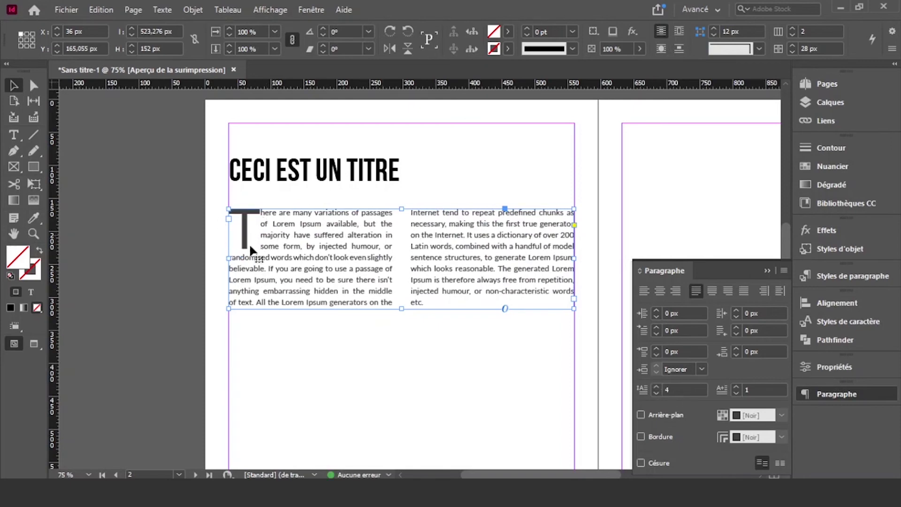
click(669, 388)
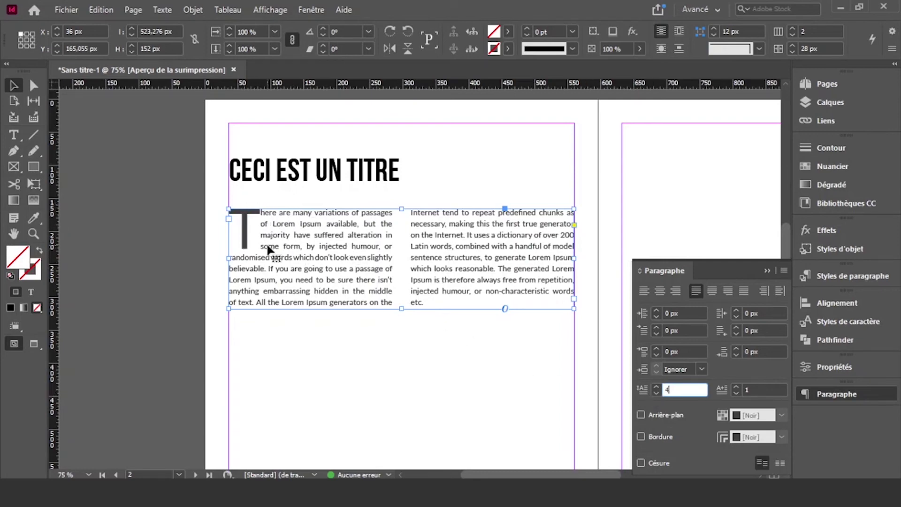
Try smaller drop cap heights on the body text, then a 4-line drop cap spanning 2 characters
click(653, 393)
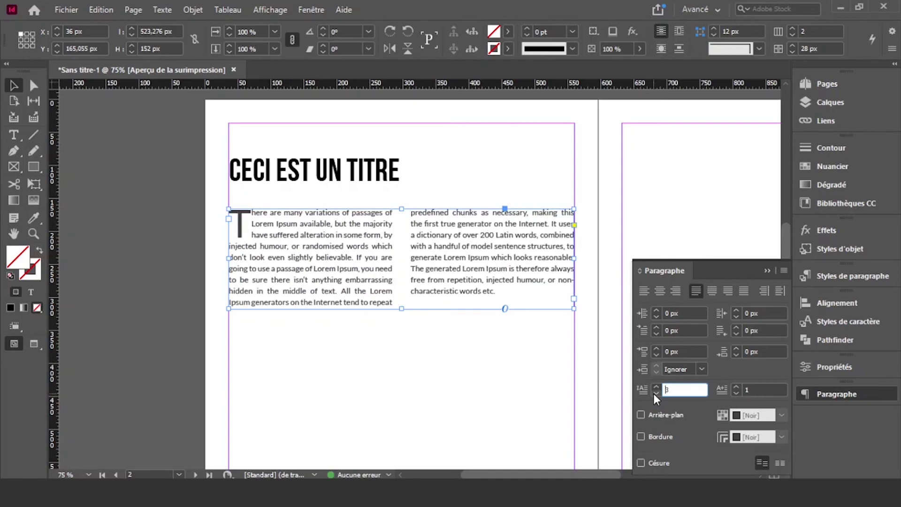
click(653, 393)
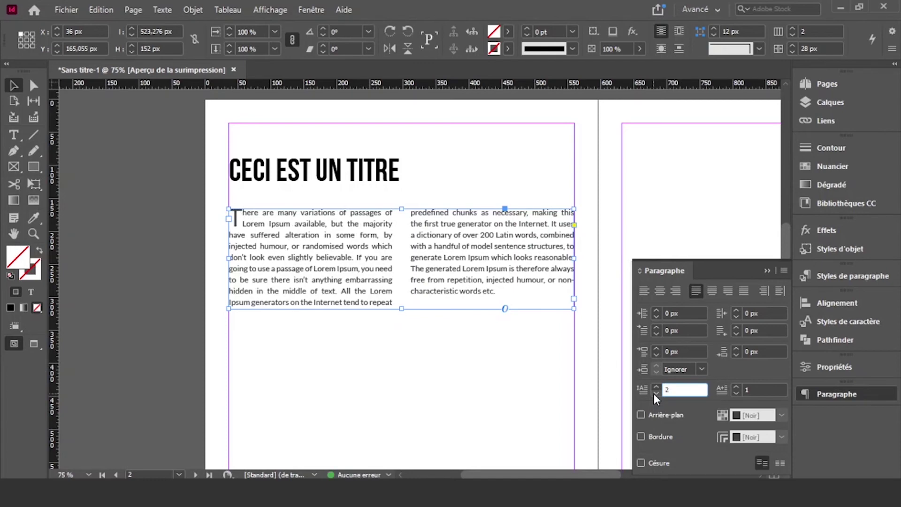
click(653, 393)
click(654, 387)
click(655, 386)
click(655, 386)
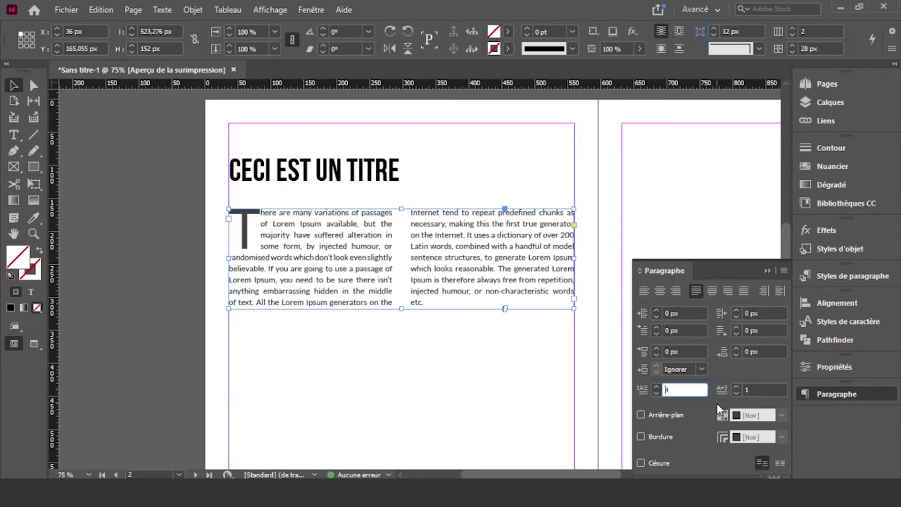
click(734, 385)
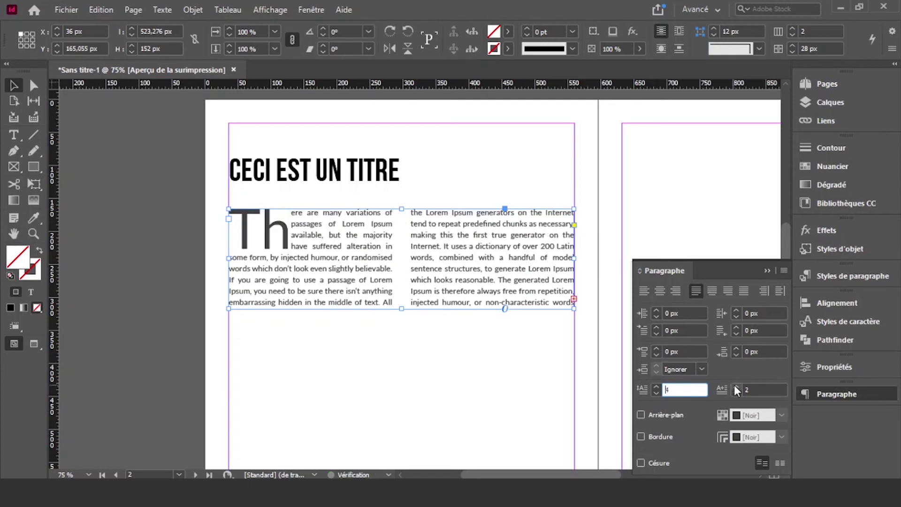
click(533, 389)
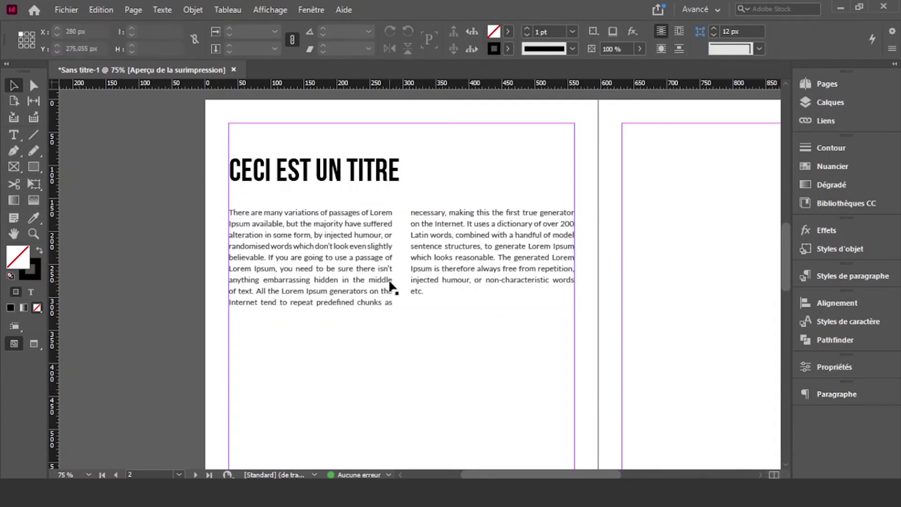
click(388, 279)
click(326, 175)
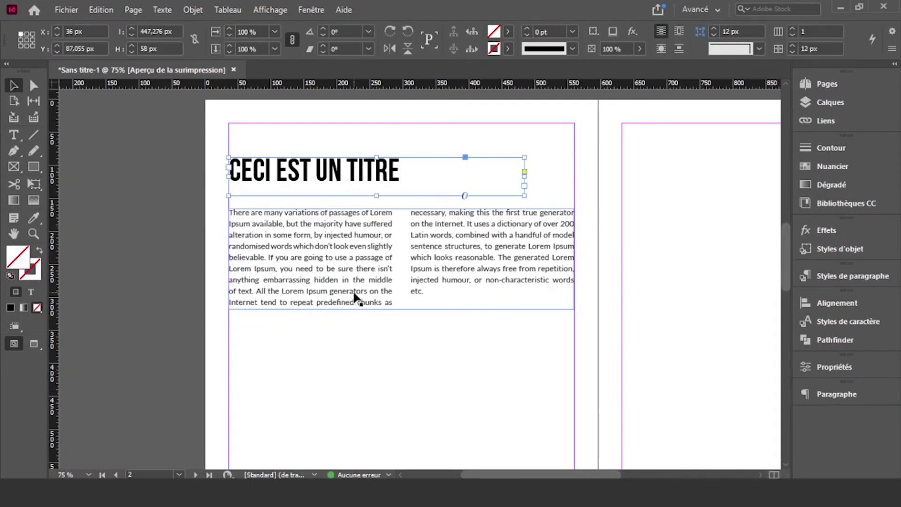
click(351, 297)
click(464, 409)
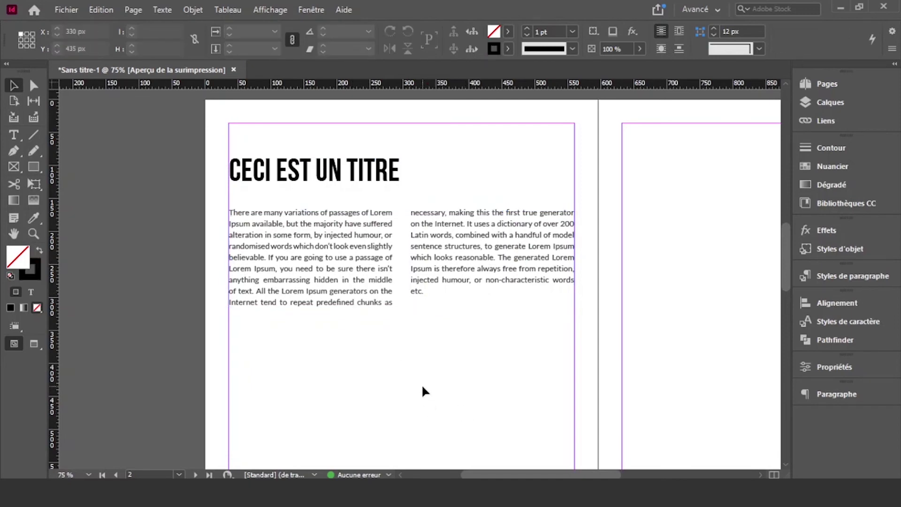
key(ctrl+minus)
drag(434, 386, 394, 327)
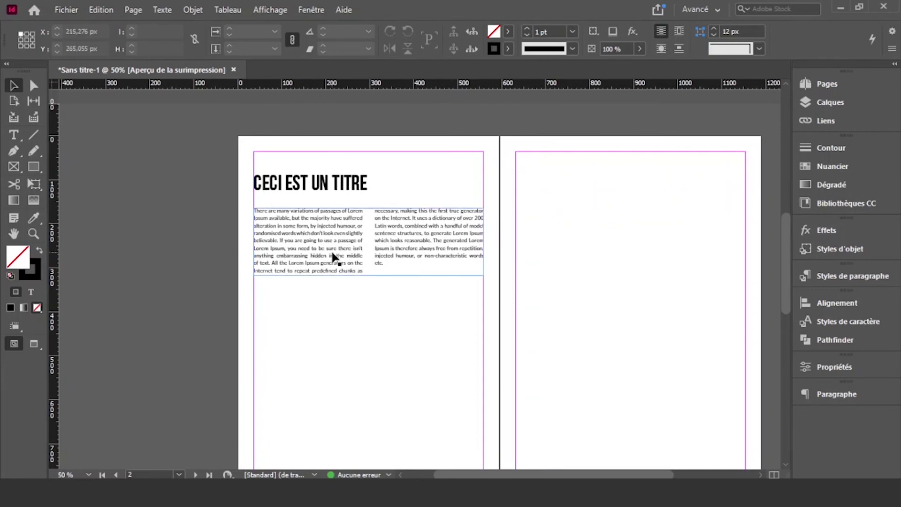
Duplicate the two-column body text frame on page 2 directly below the original
drag(333, 257, 337, 337)
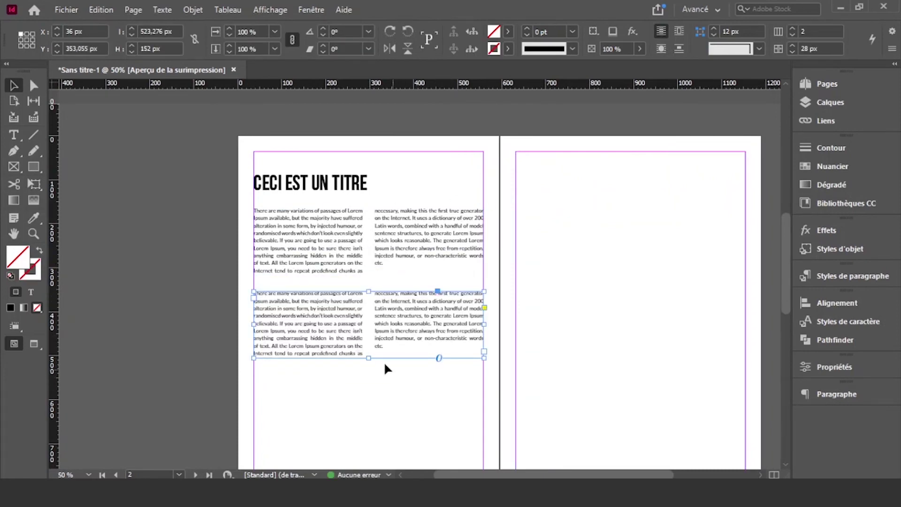
click(82, 213)
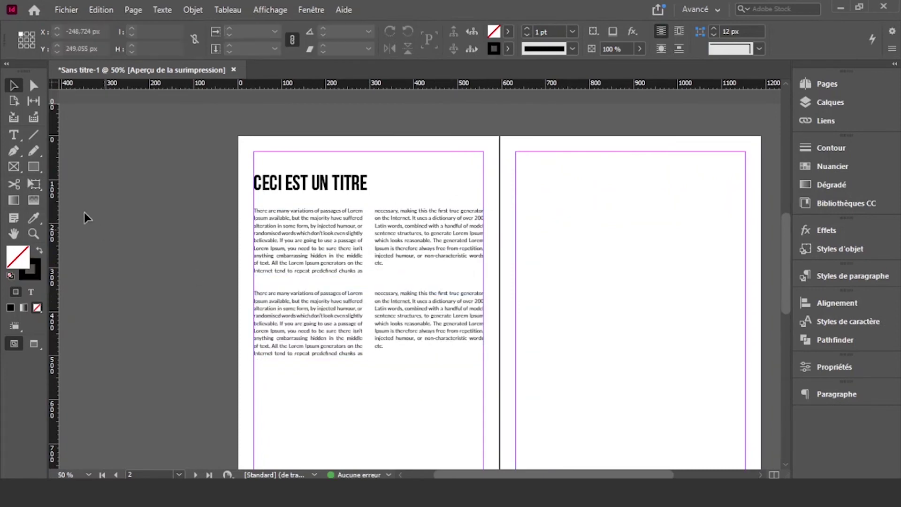
Draw an image frame about 248 × 231 px over the duplicate text's second column and import the glasses photo into it
click(14, 168)
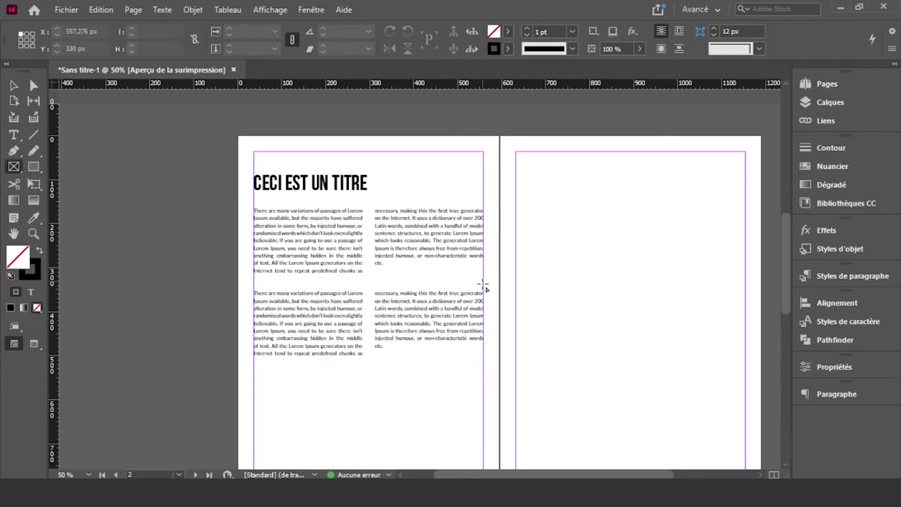
drag(484, 286, 373, 387)
click(69, 11)
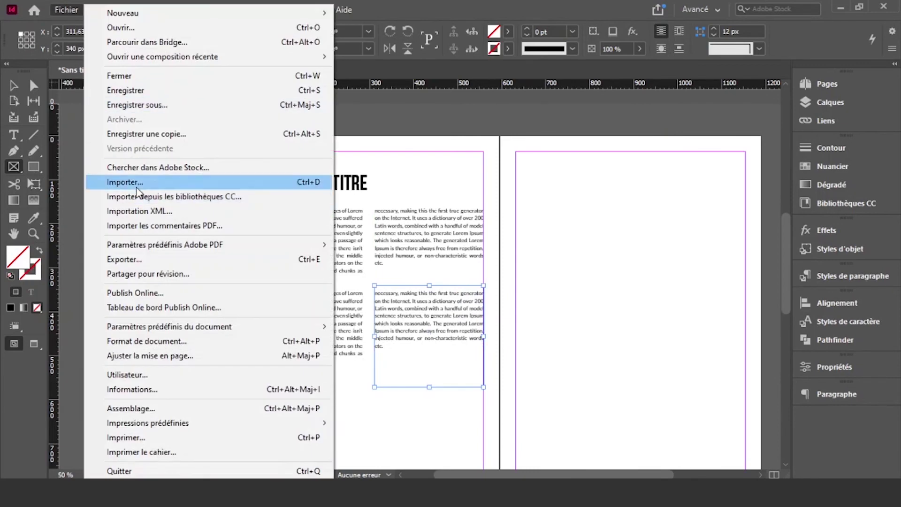
click(126, 182)
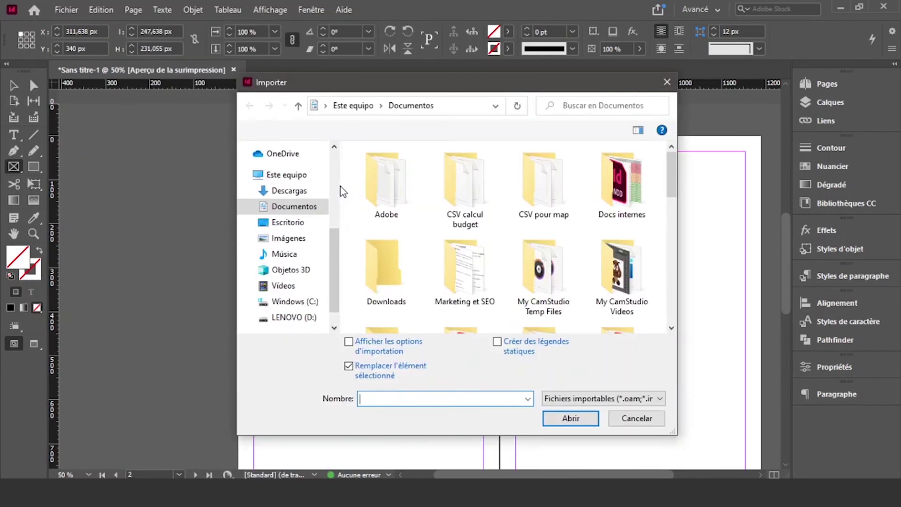
key(Escape)
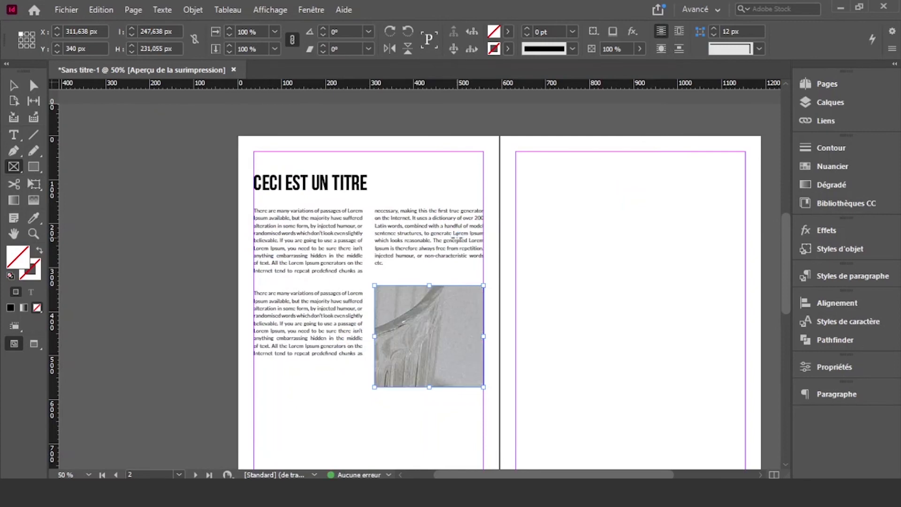
key(v)
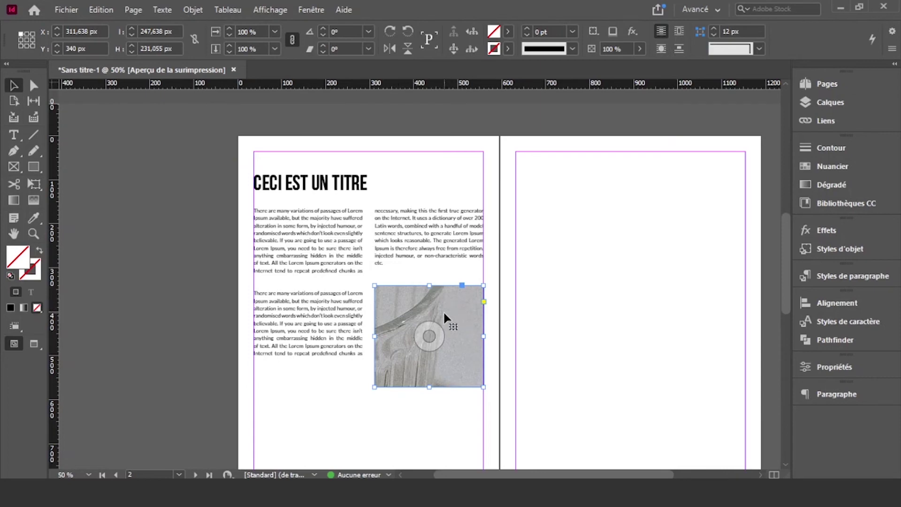
Shift the imported photo inside its frame to change the visible part
click(430, 335)
drag(439, 360, 510, 367)
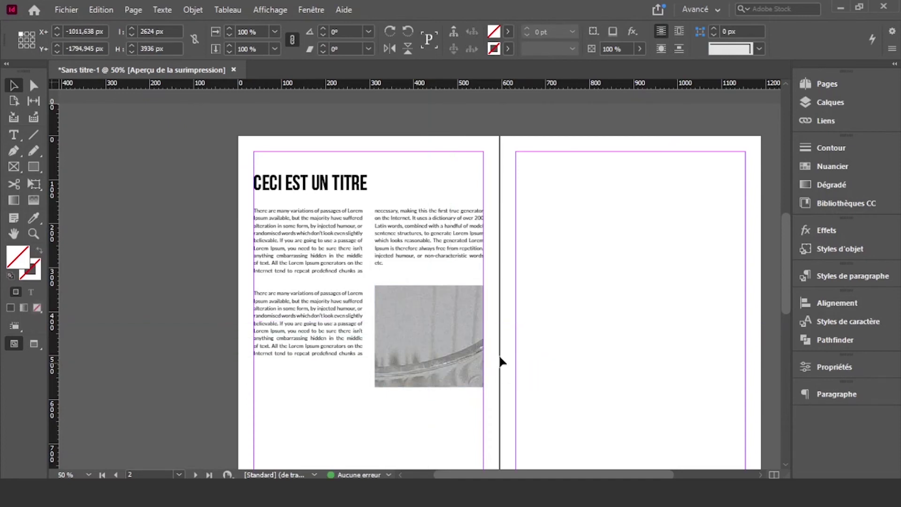
drag(429, 338, 412, 277)
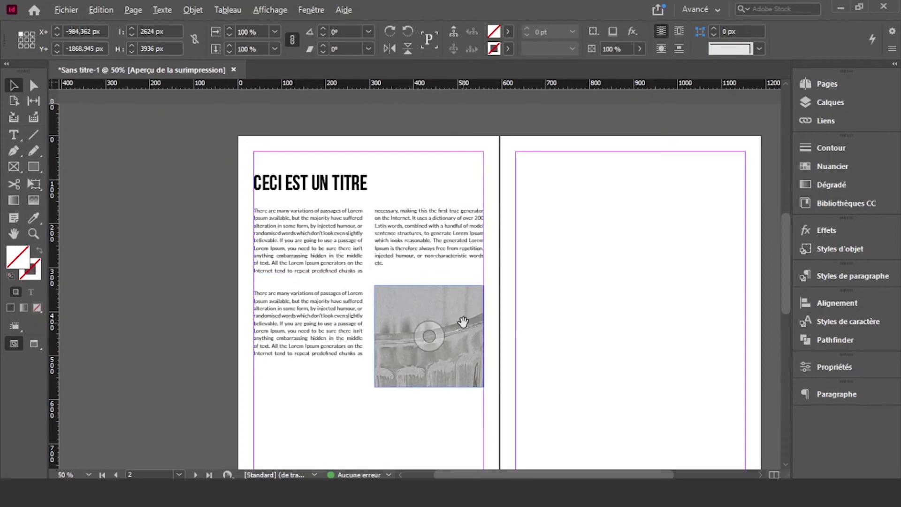
Scale the oversized photo inside its frame down proportionally to about 365 × 548 px
key(ctrl+minus)
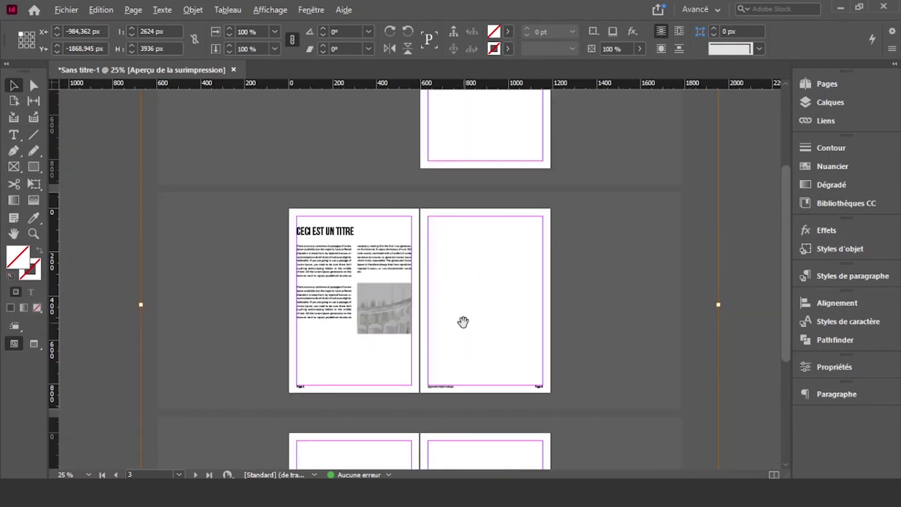
key(ctrl+minus)
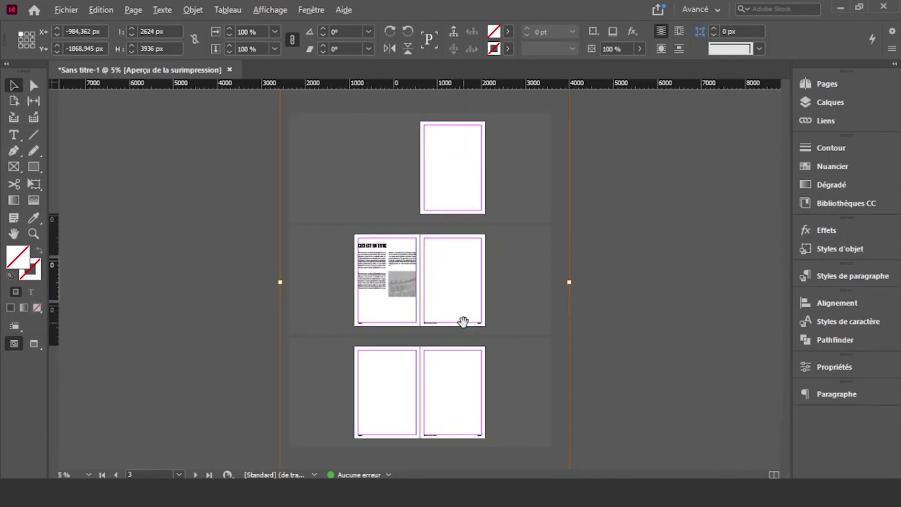
key(ctrl+minus)
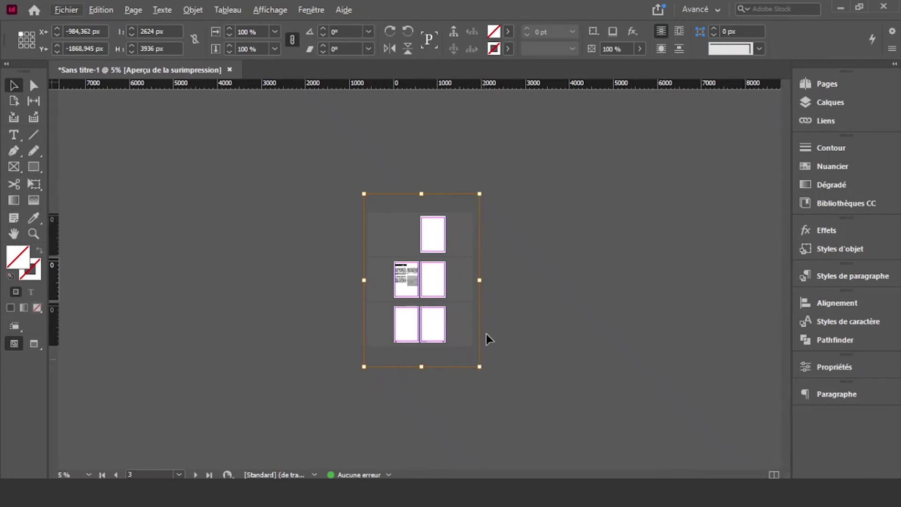
drag(481, 194, 436, 258)
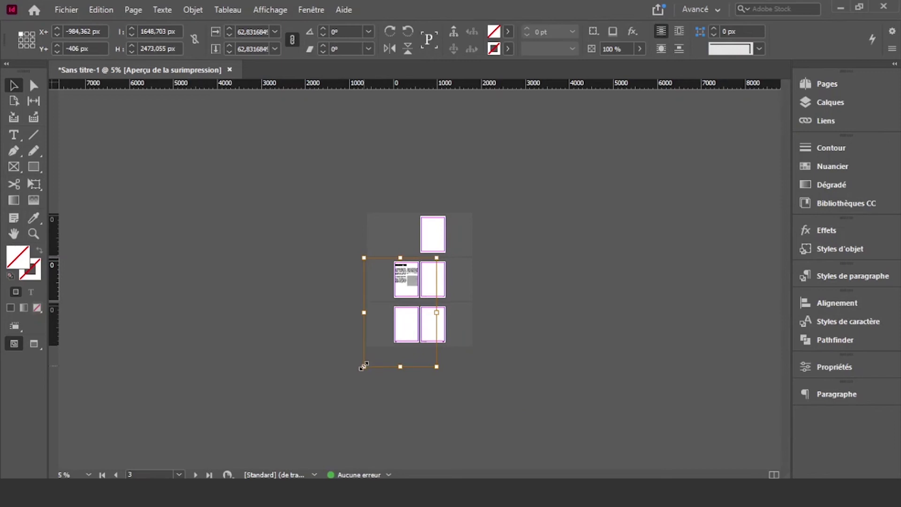
drag(363, 366, 427, 289)
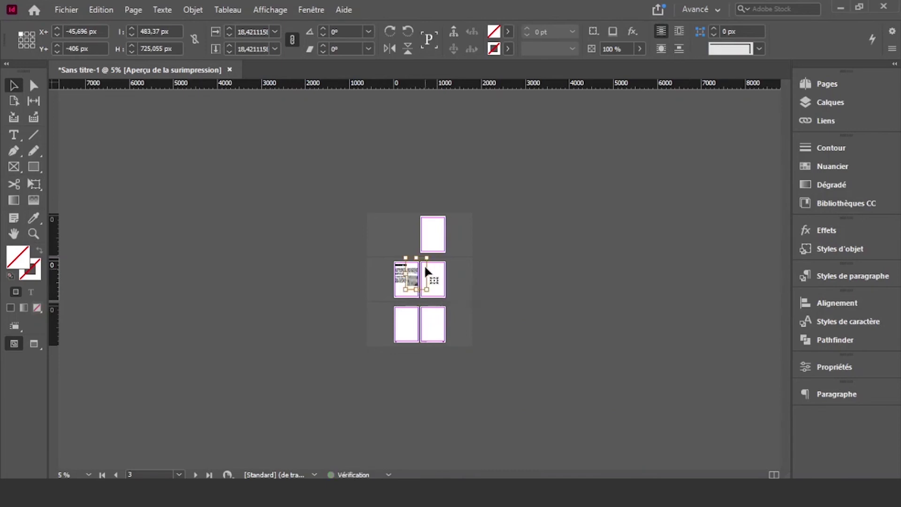
drag(427, 258, 424, 276)
Scale the photo further down to about 252 × 378 px so that it fits the width of its frame
scroll(424, 278, up, 7)
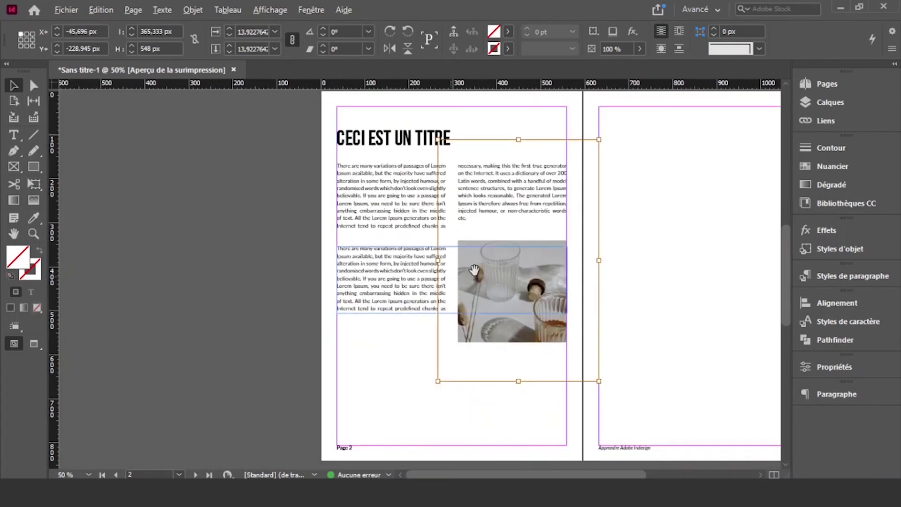
drag(466, 273, 377, 283)
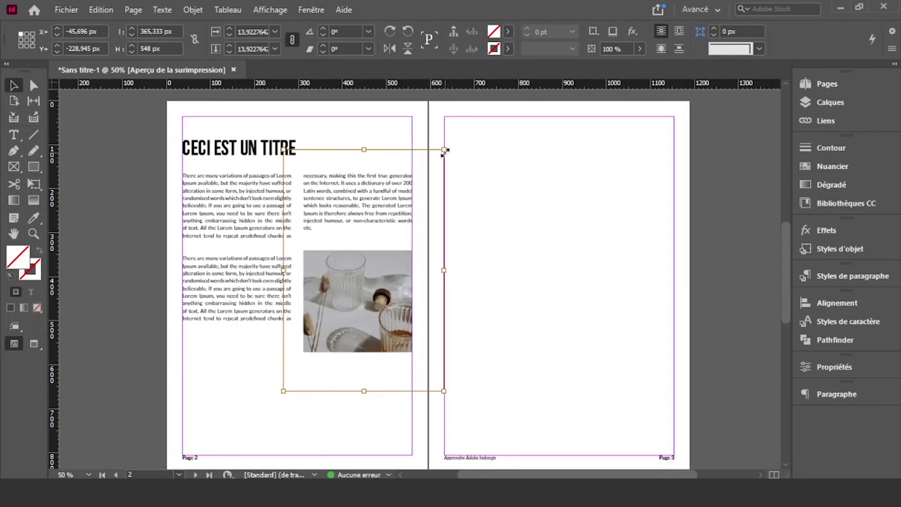
drag(443, 149, 413, 195)
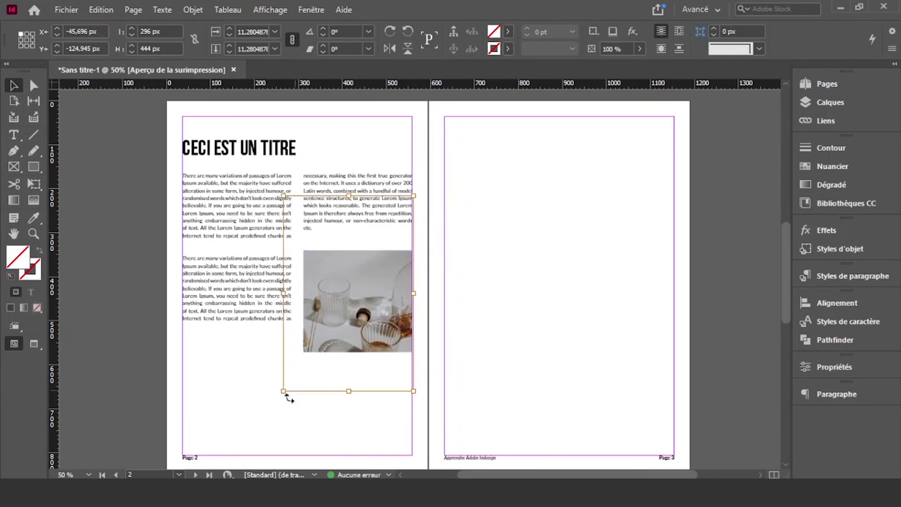
drag(280, 392, 302, 360)
click(393, 398)
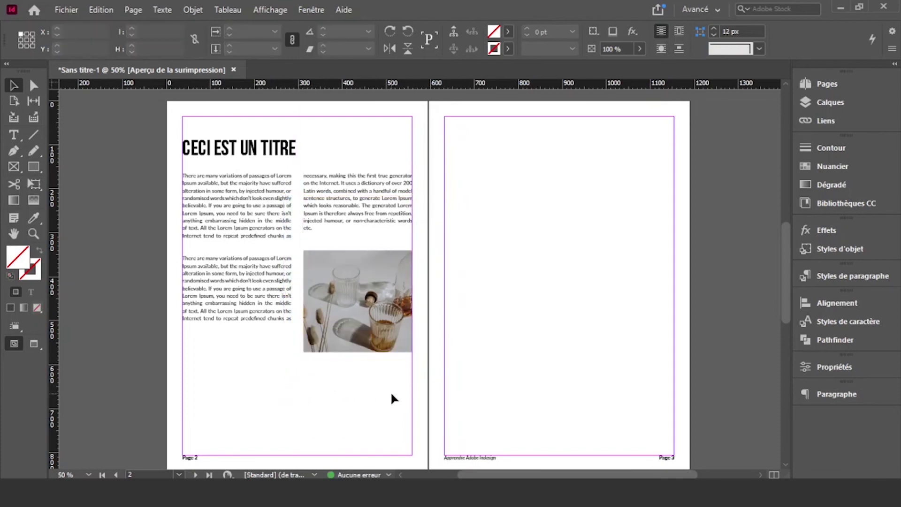
Extend the image frame to about 308 px tall and reposition the photo inside to fill it
click(362, 349)
drag(359, 345, 358, 375)
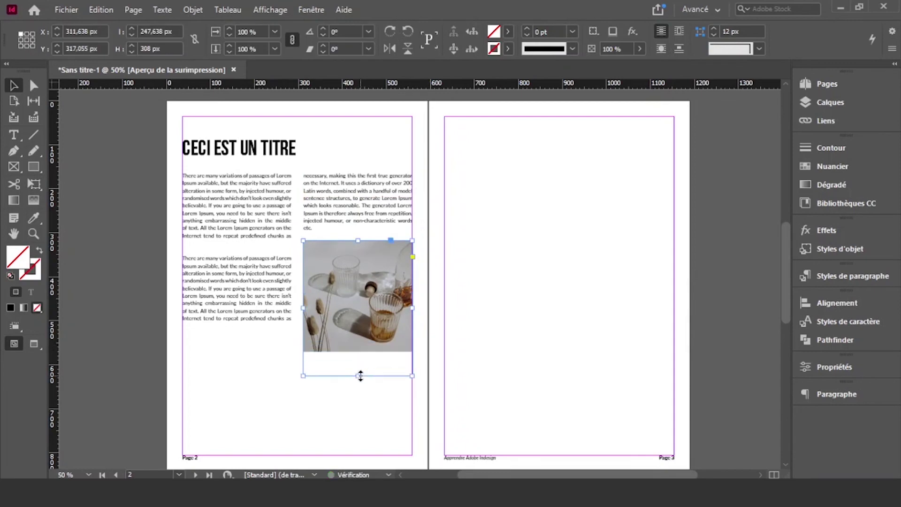
click(358, 308)
drag(360, 338, 362, 340)
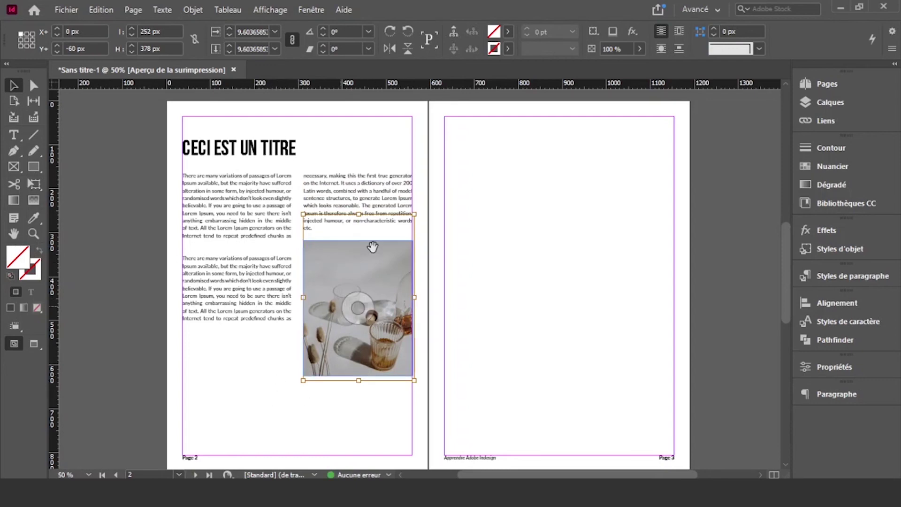
click(285, 350)
Try moving the photo frame below the duplicate text's second column, then undo the move
scroll(280, 312, left, 1)
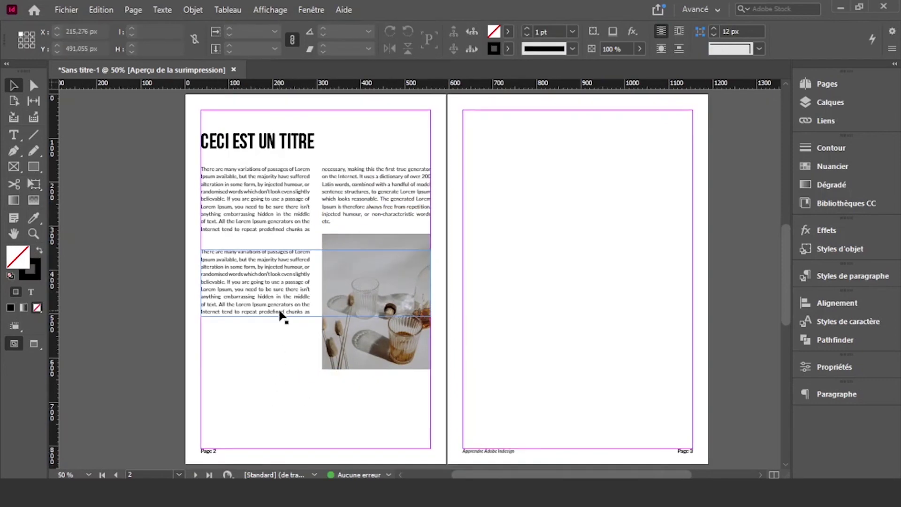
click(280, 314)
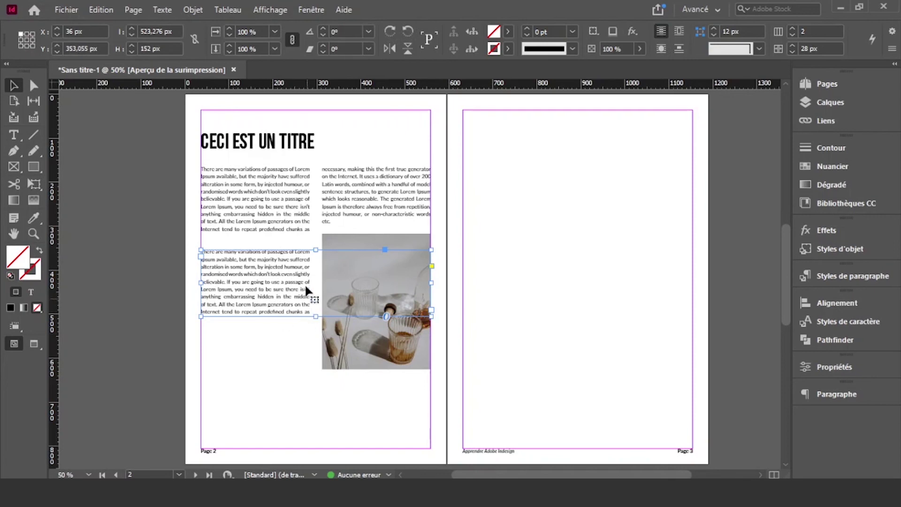
drag(378, 362, 385, 427)
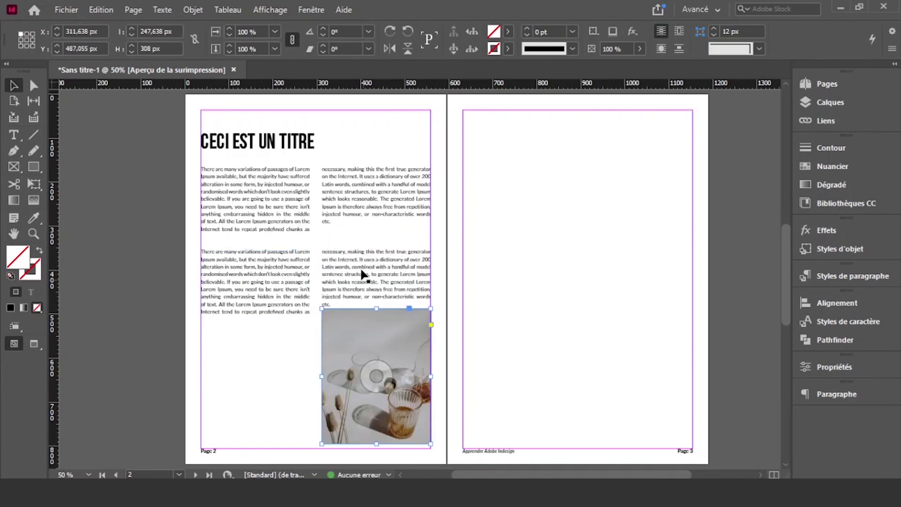
key(ctrl+z)
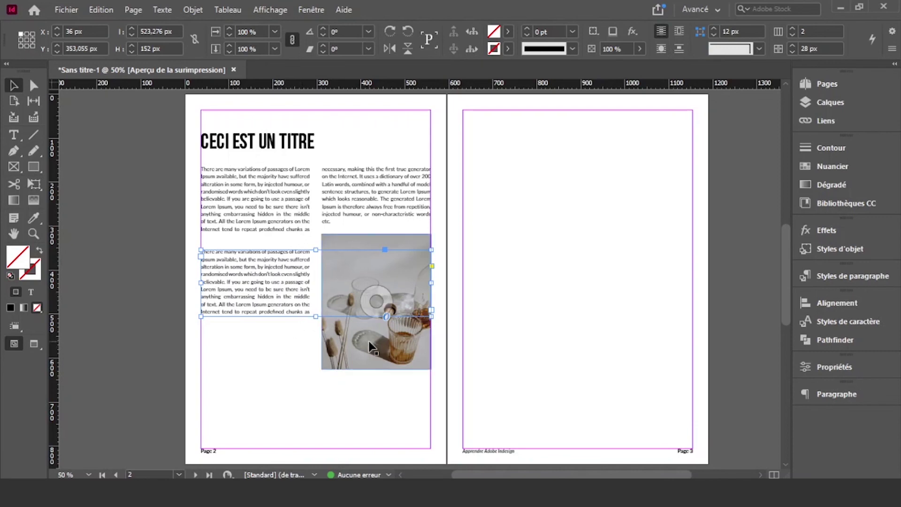
key(ctrl+z)
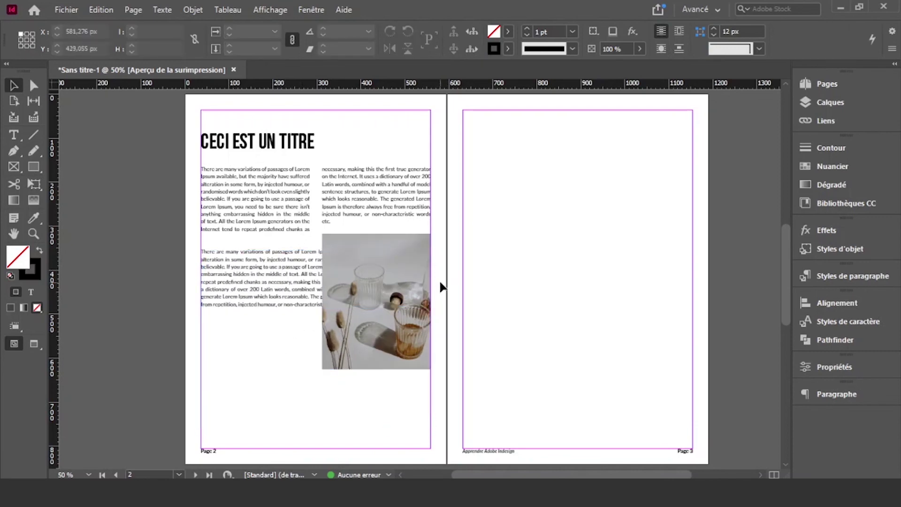
Apply text wrap around the bounding box to the lower text frame and the photo together
click(285, 307)
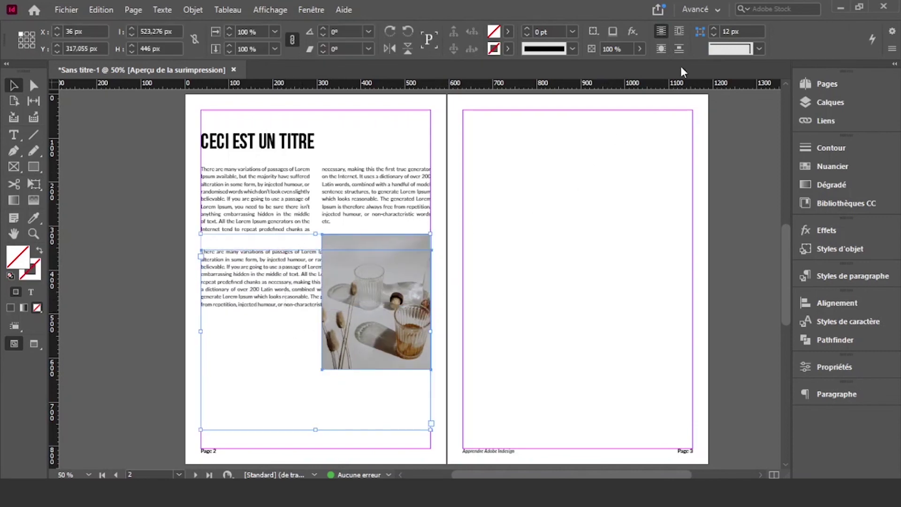
click(680, 32)
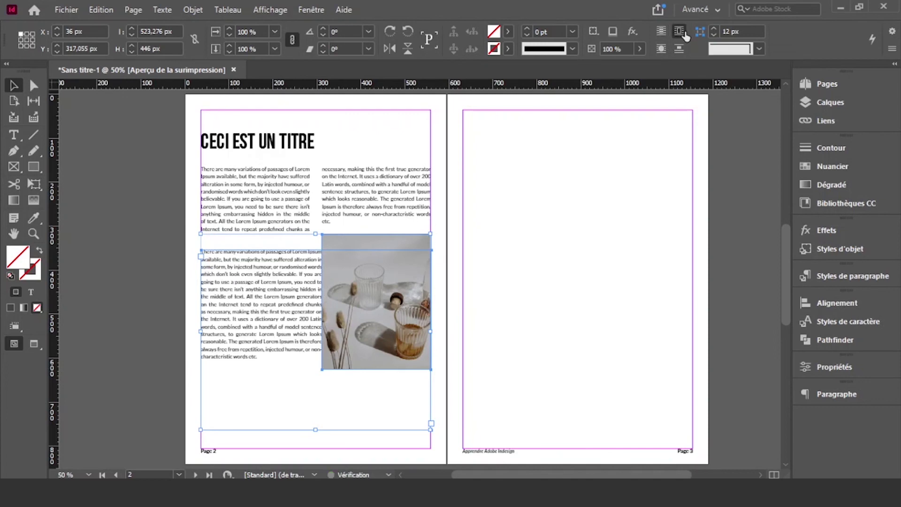
click(474, 297)
Examine up close how the wrapped text of the lower frame meets the edge of the photo
click(360, 323)
scroll(259, 323, up, 1)
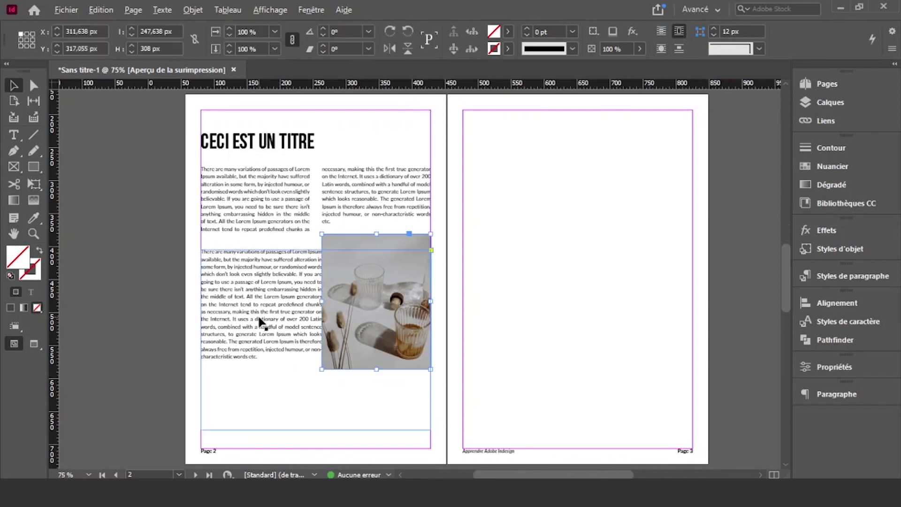
scroll(259, 323, up, 3)
triple_click(415, 239)
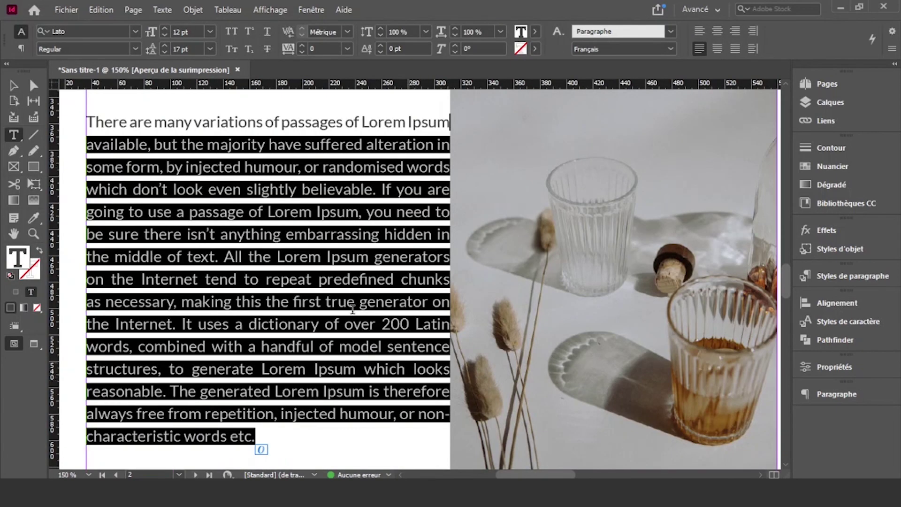
click(13, 85)
click(433, 283)
scroll(433, 283, down, 2)
scroll(432, 283, down, 1)
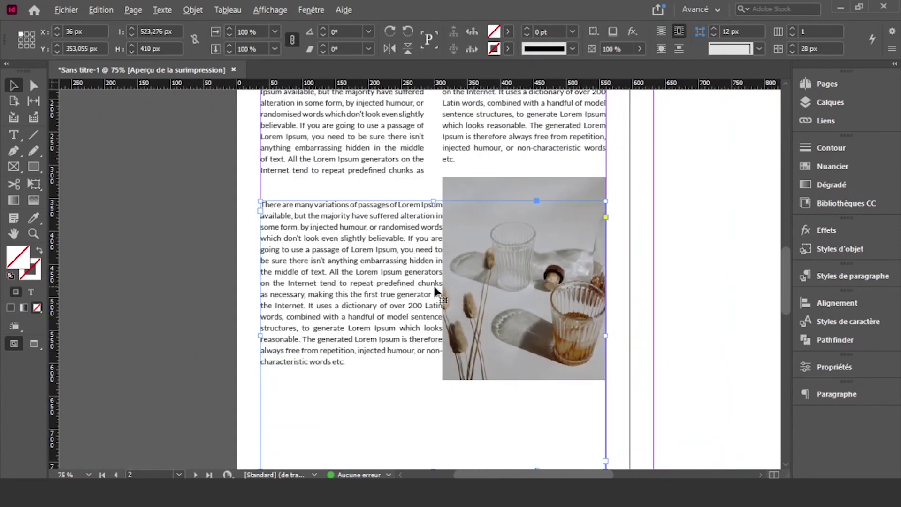
Try the jump-object wrap on the lower text frame and photo, then wrap the text around the object shape instead
click(679, 50)
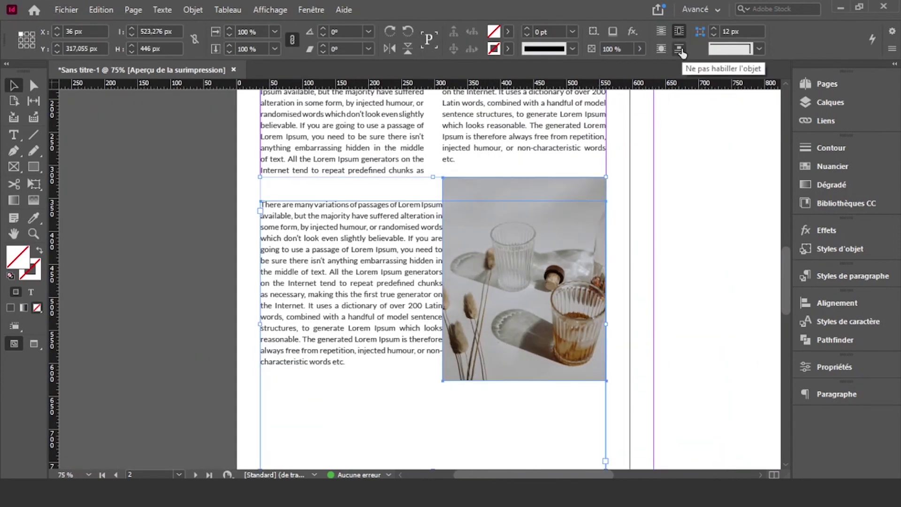
click(680, 50)
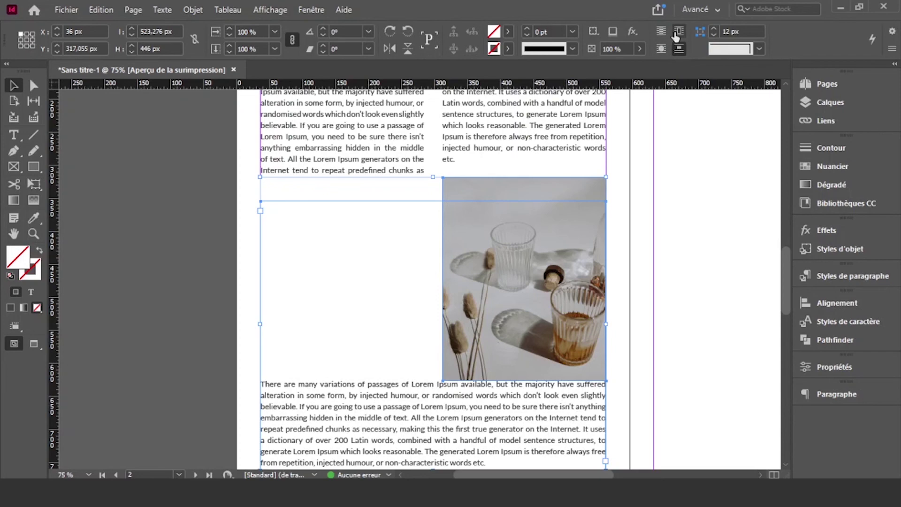
click(661, 48)
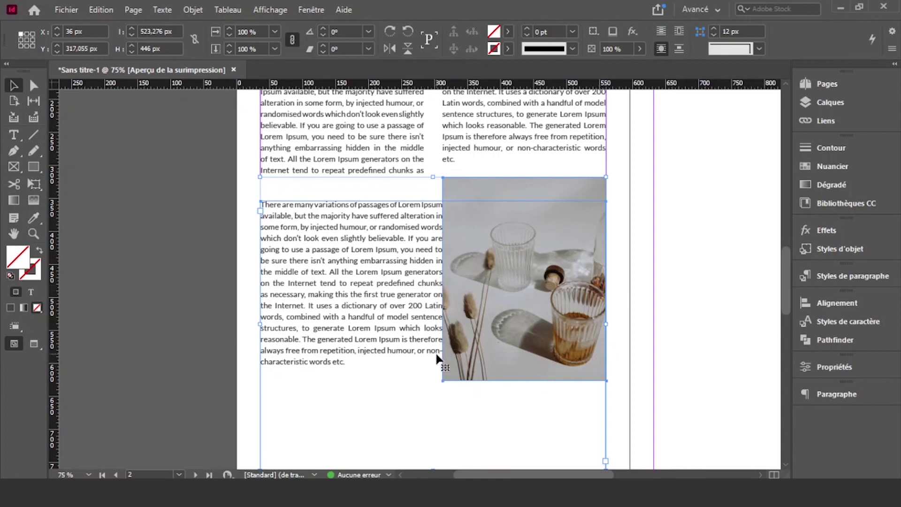
Open the Text Wrap settings (Habillage de texte) and place them beside the photo, clear of the text
click(311, 10)
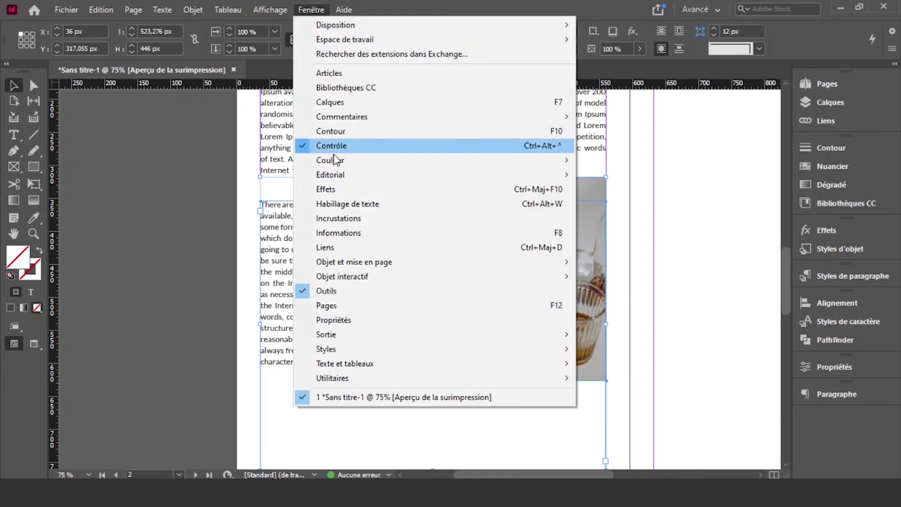
click(343, 205)
drag(487, 226, 710, 161)
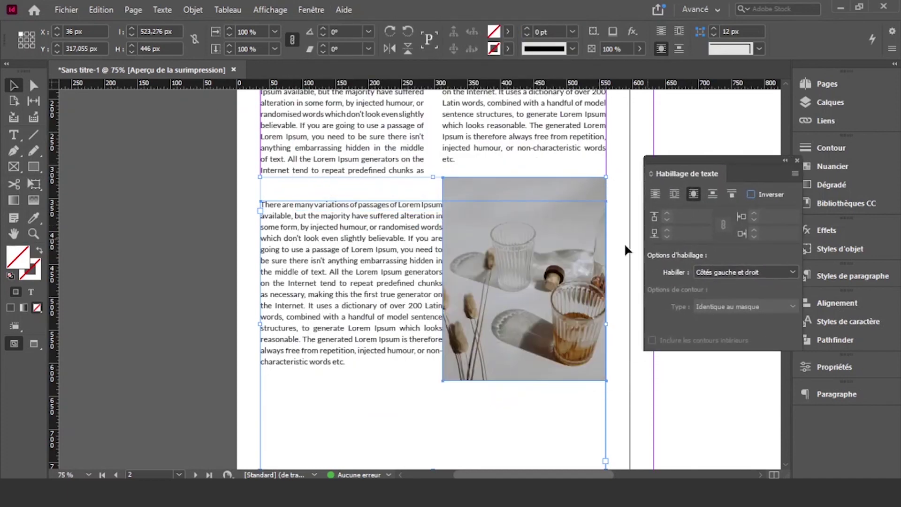
Wrap the text around the bounding box of the selected frame and photo, restricting the wrap to the left side (Côté gauche)
click(675, 194)
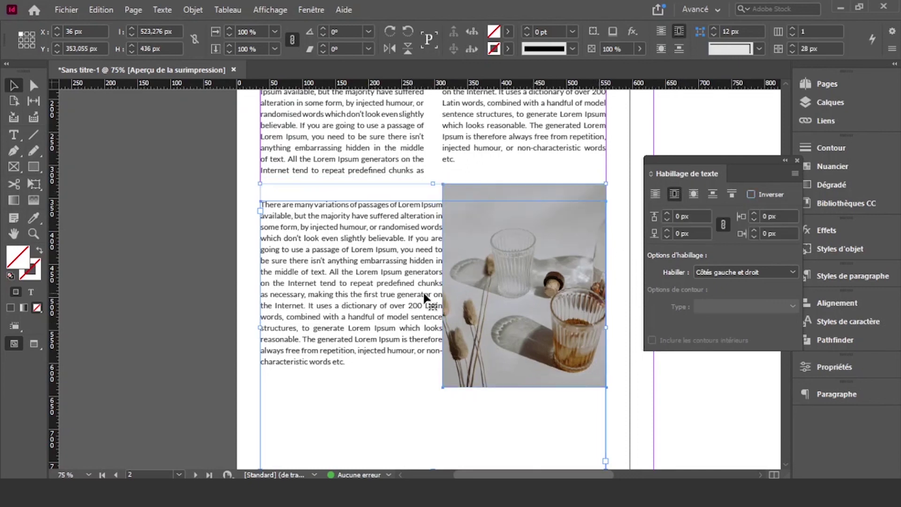
click(719, 272)
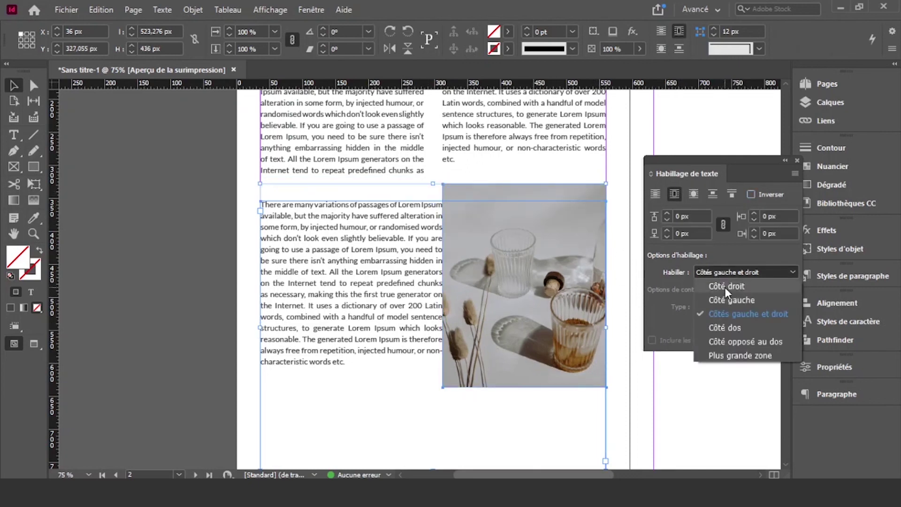
click(724, 287)
click(723, 273)
click(721, 299)
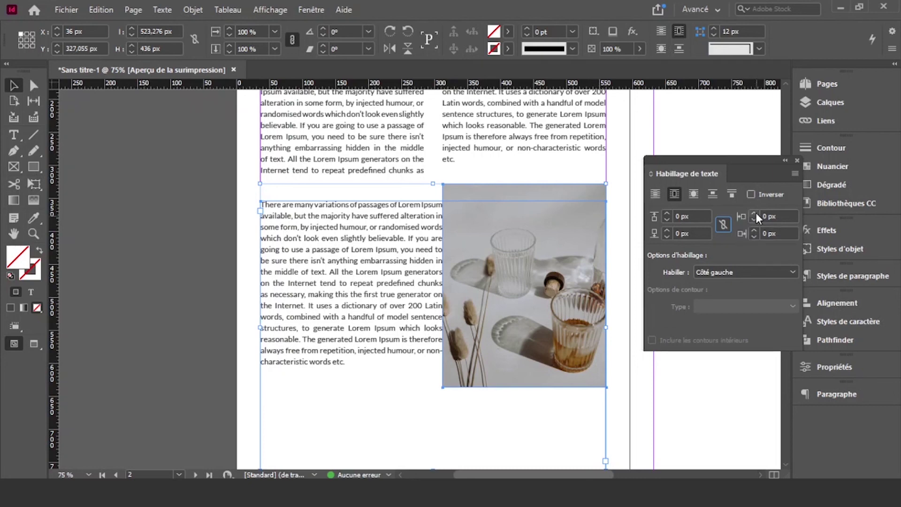
Unlink the wrap offsets and set the left offset to 28 px for the selected text frame and photo
click(754, 213)
click(756, 213)
click(756, 214)
click(755, 214)
click(756, 213)
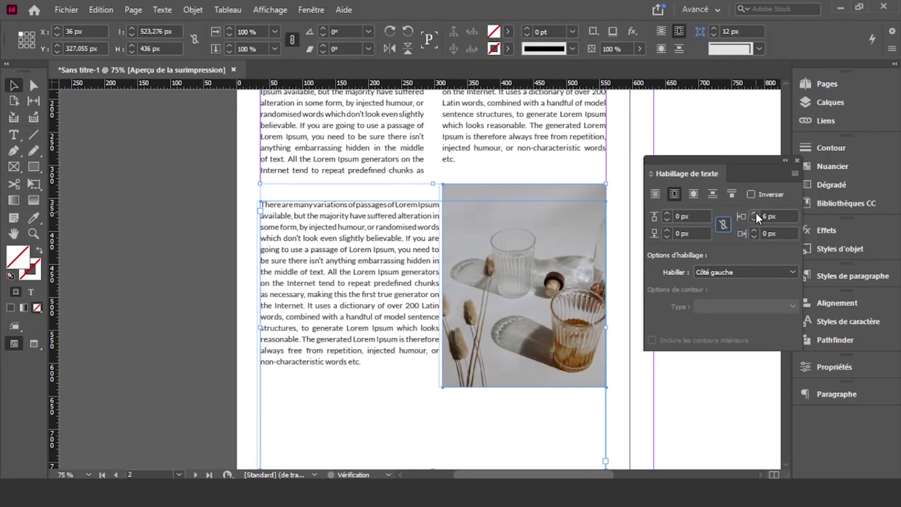
click(756, 214)
click(756, 214)
click(755, 214)
click(756, 214)
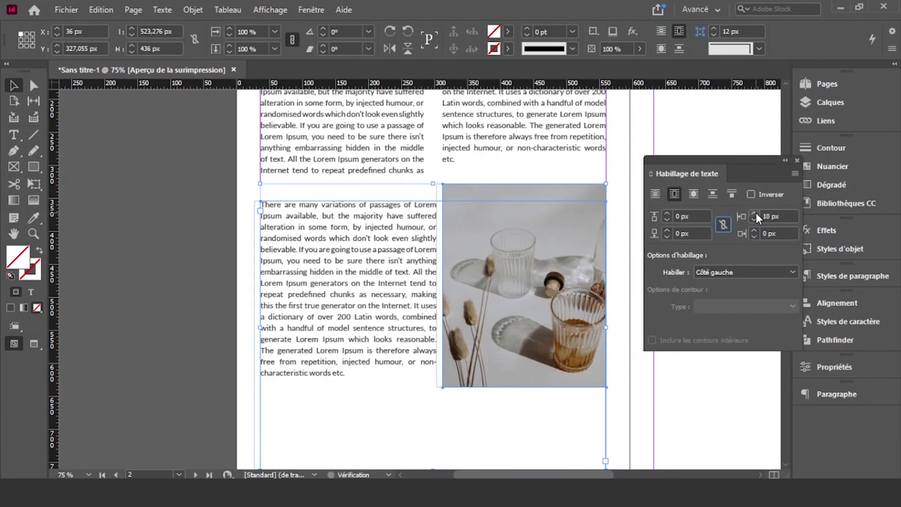
click(756, 213)
click(756, 213)
click(755, 214)
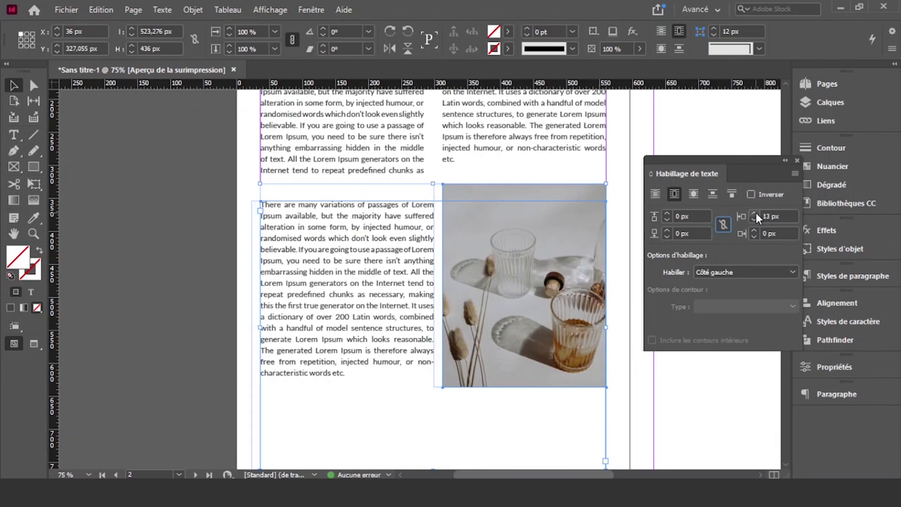
click(756, 213)
click(756, 213)
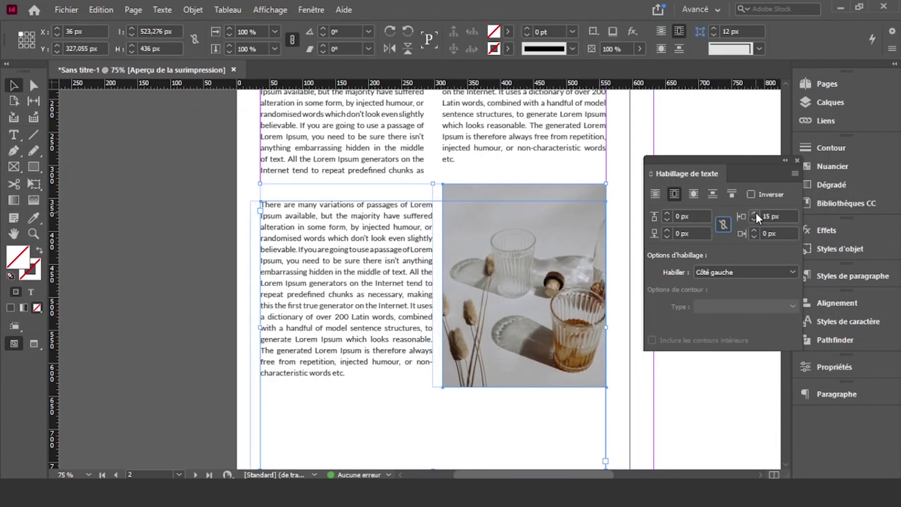
click(640, 420)
Move the photo into the middle of the lower text frame, to about X 174 px and Y 337 px
scroll(178, 369, down, 2)
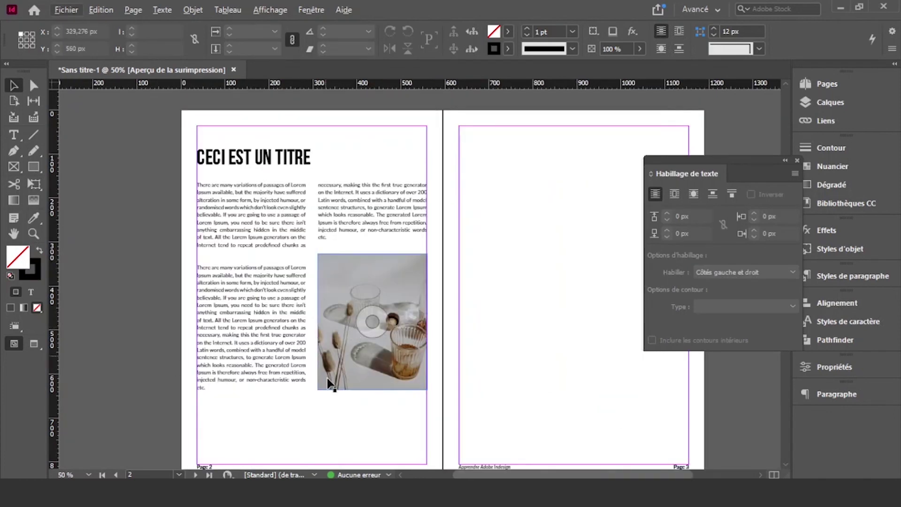
drag(329, 360, 271, 363)
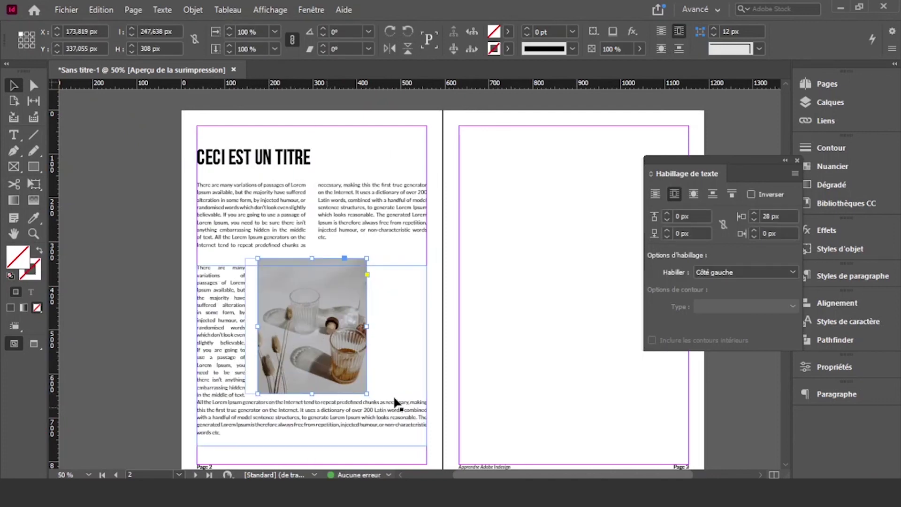
click(466, 351)
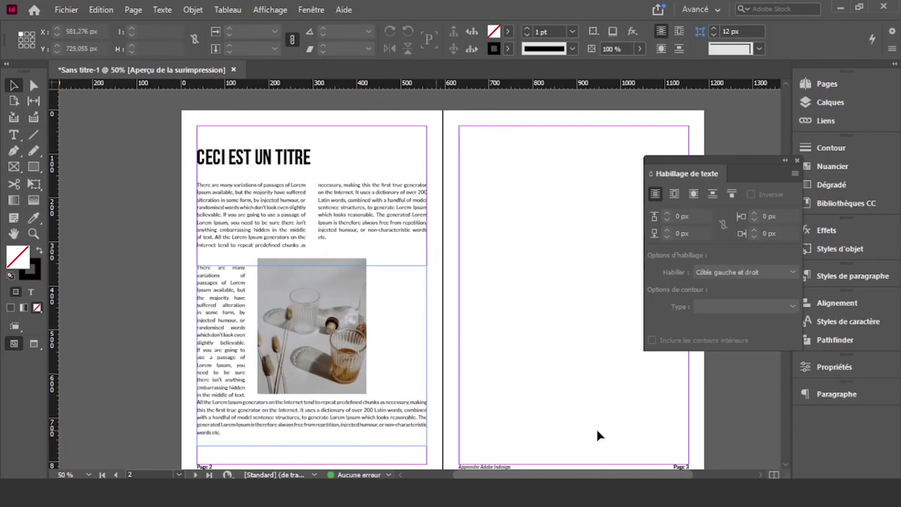
scroll(602, 426, right, 2)
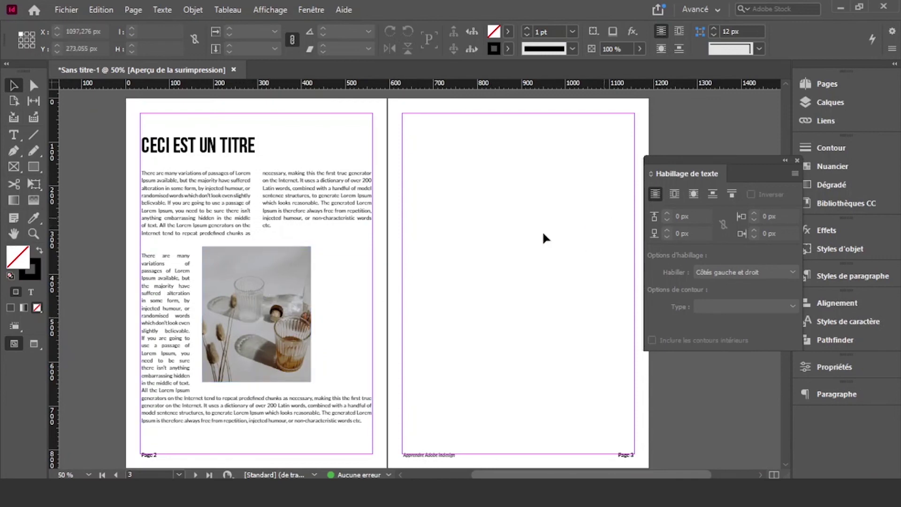
Examine the link information of the placed photo, such as its format, page, resolution and dimensions
click(824, 121)
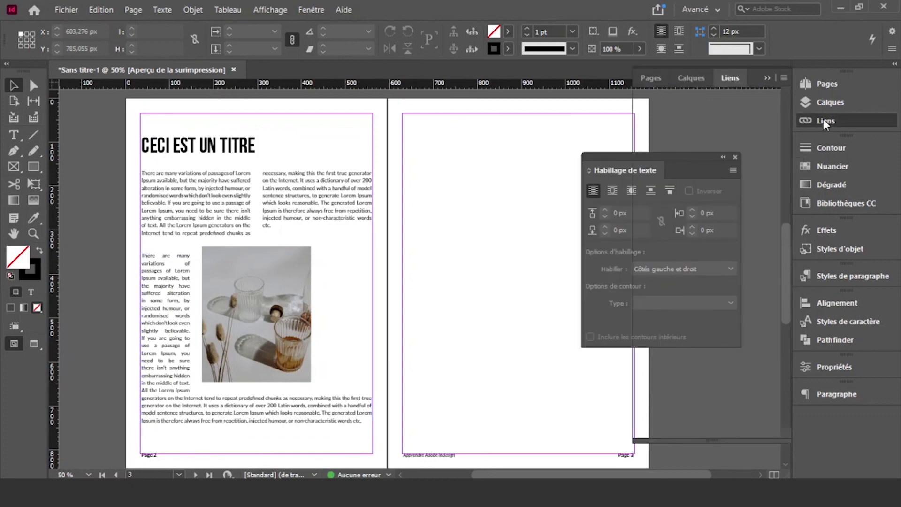
click(708, 111)
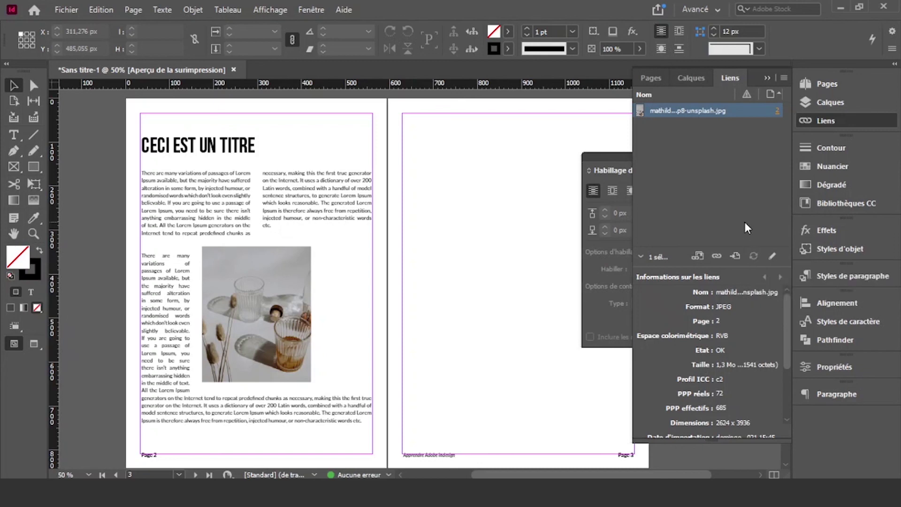
click(767, 79)
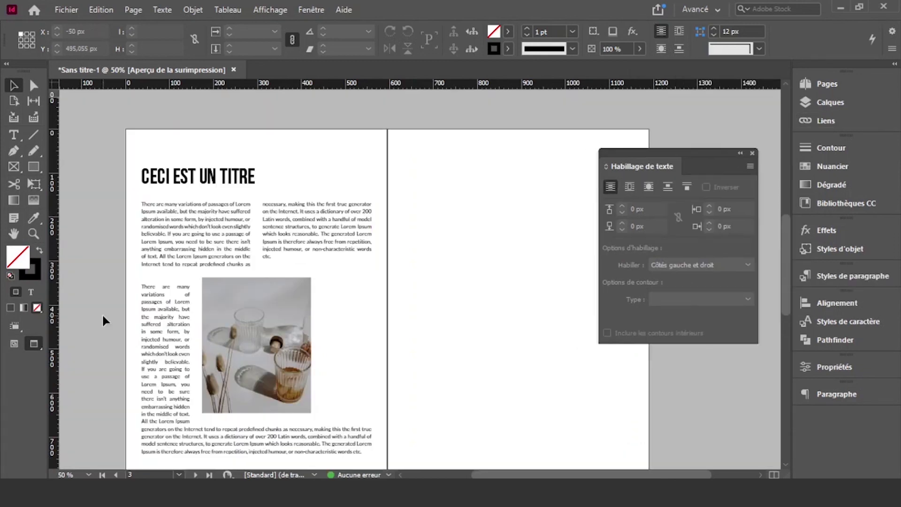
Look through the first page and the page 2–3 spread in preview mode, without guides
scroll(103, 313, up, 3)
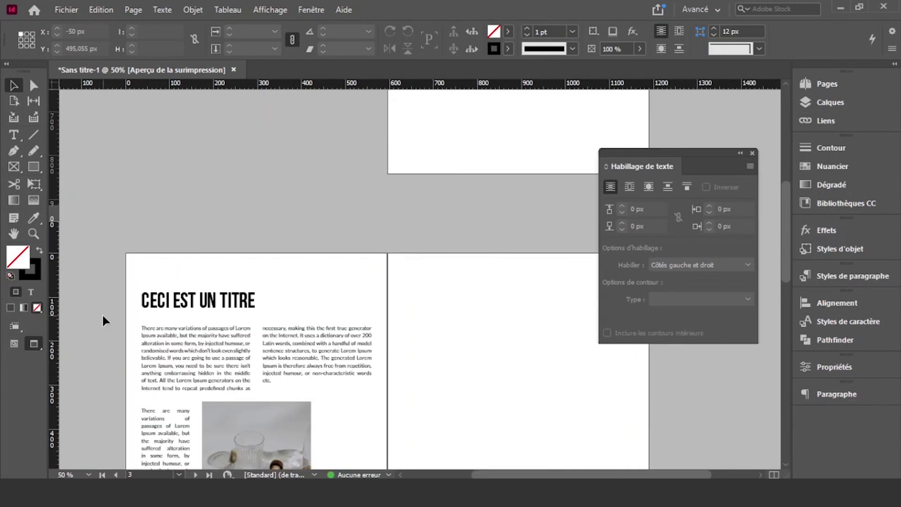
scroll(102, 313, down, 4)
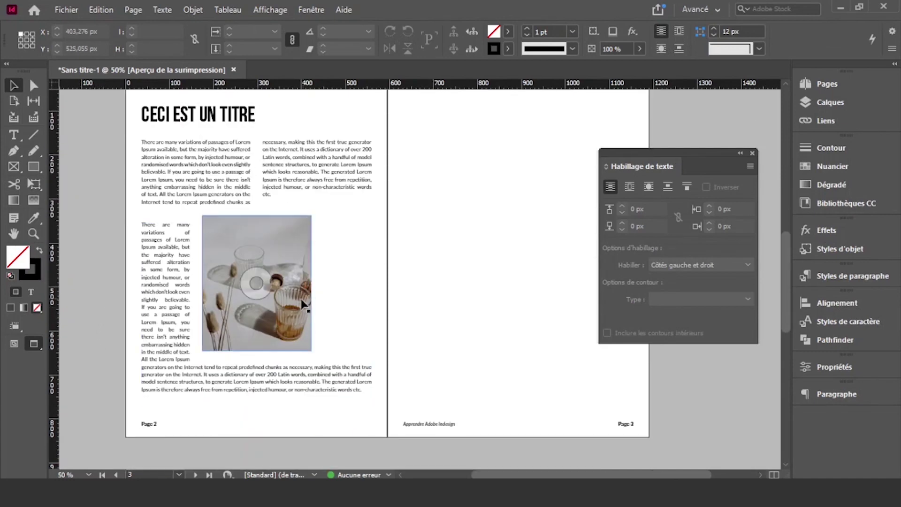
scroll(482, 302, up, 6)
scroll(482, 302, up, 2)
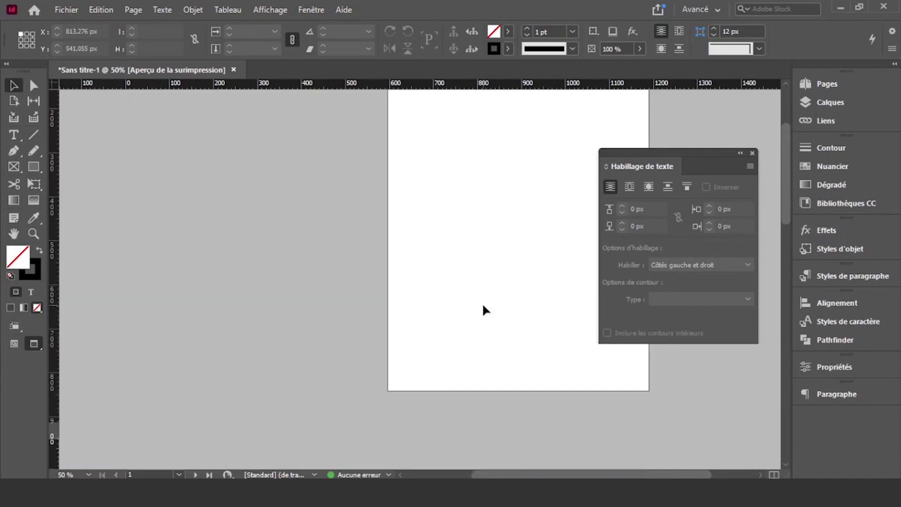
scroll(483, 302, down, 7)
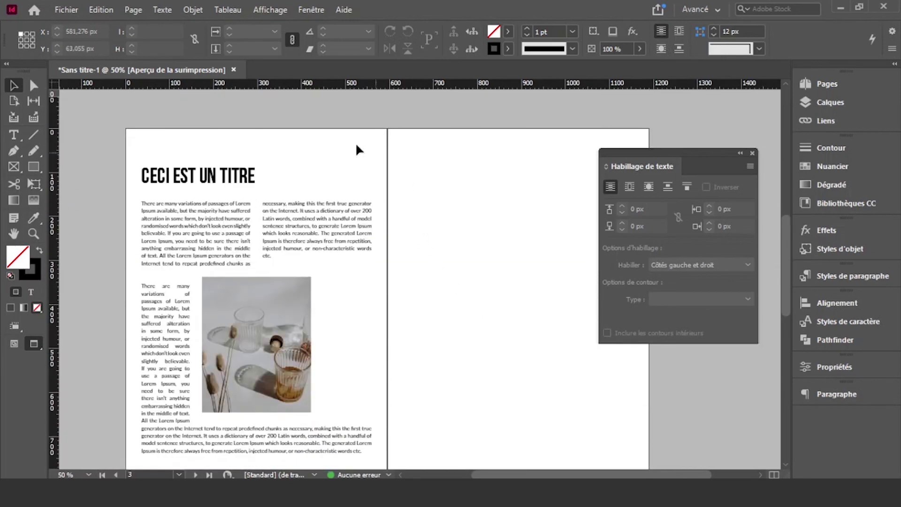
Start exporting Sans titre-1.pdf to the desktop (Escritorio) as Adobe PDF (interactif), then cancel the export
click(66, 9)
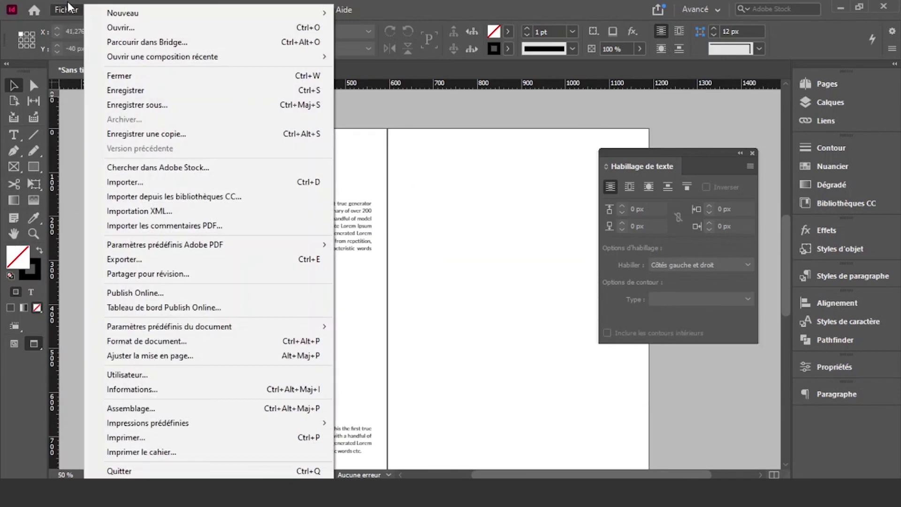
click(181, 259)
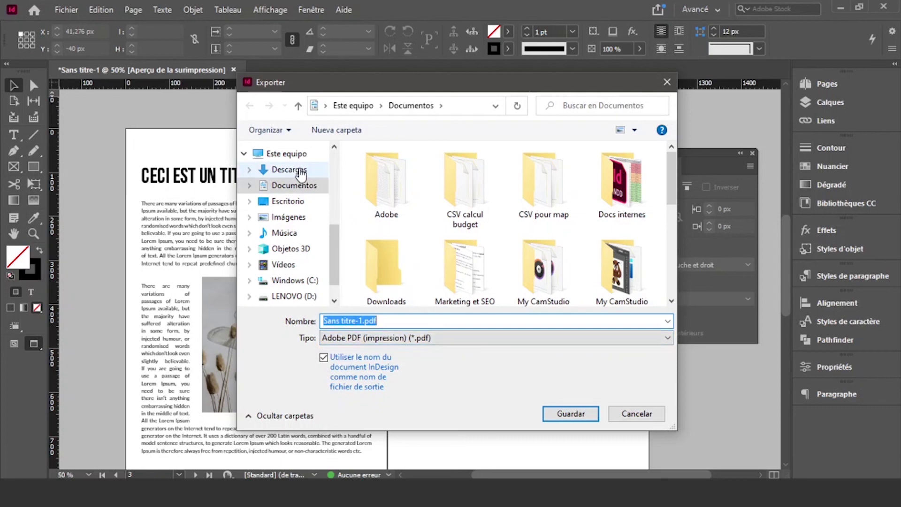
click(384, 343)
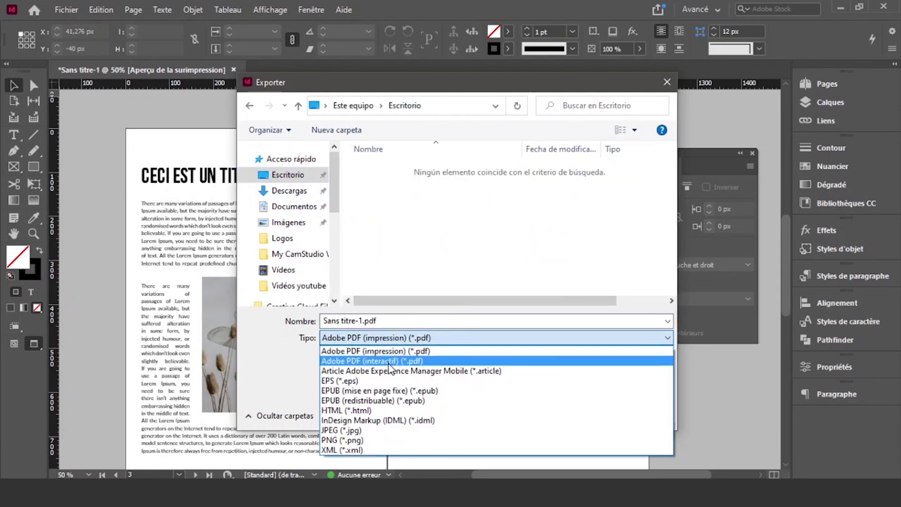
click(389, 363)
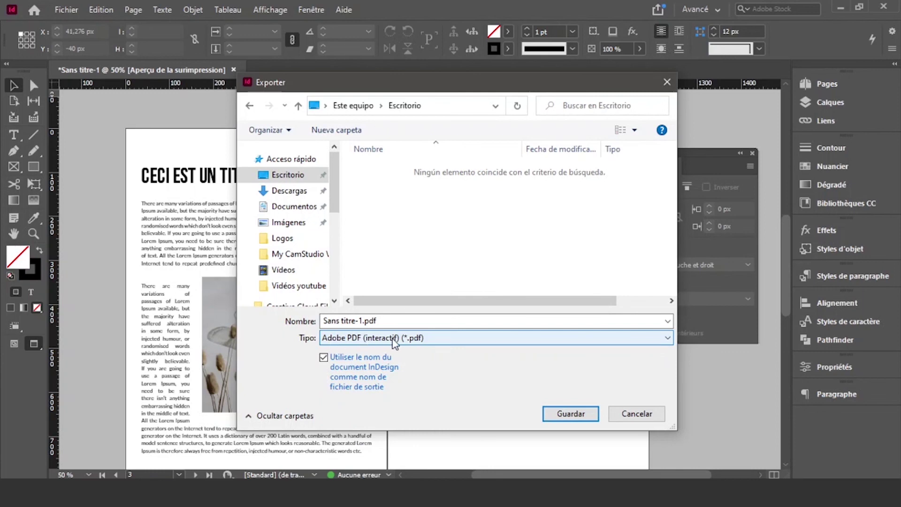
key(Escape)
Draw a text frame about 243 px wide and 67 px high in the upper middle of page 3
drag(402, 364, 413, 327)
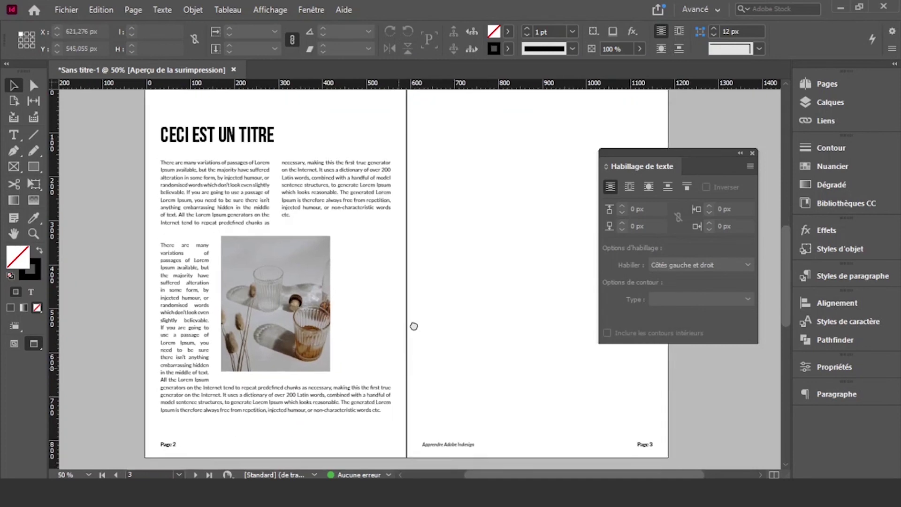
key(ctrl+=)
click(14, 134)
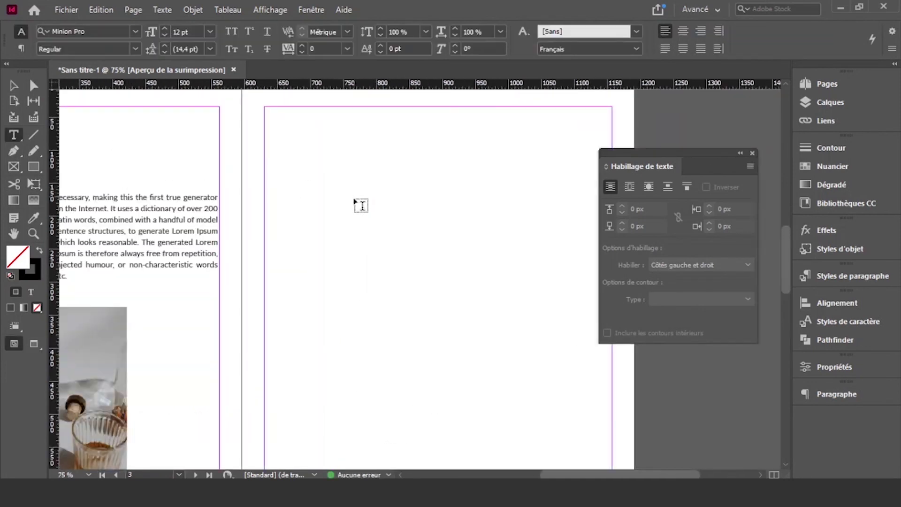
drag(338, 201, 500, 247)
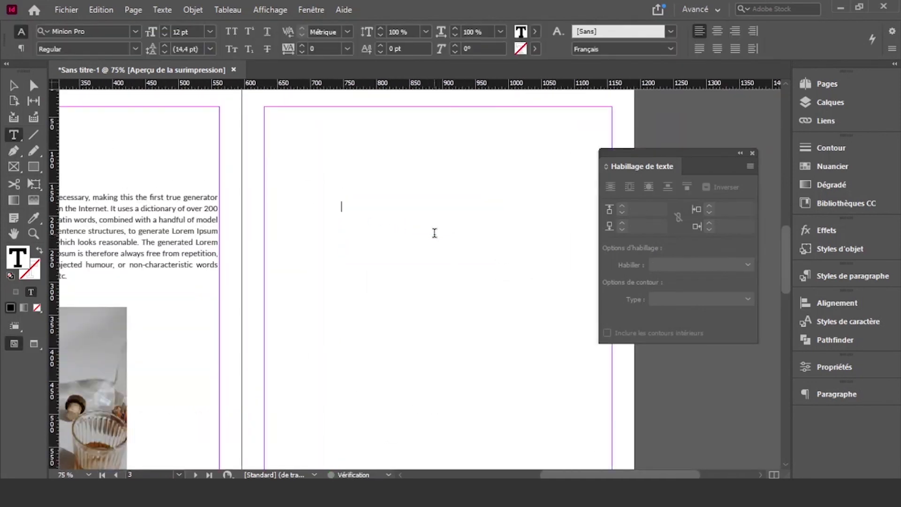
Enter the text "Lire l'article" in the new frame on page 3 and centre it horizontally
text(Article)
key(BackSpace)
key(BackSpace)
key(BackSpace)
key(BackSpace)
key(BackSpace)
key(BackSpace)
key(BackSpace)
text(Lire l'article)
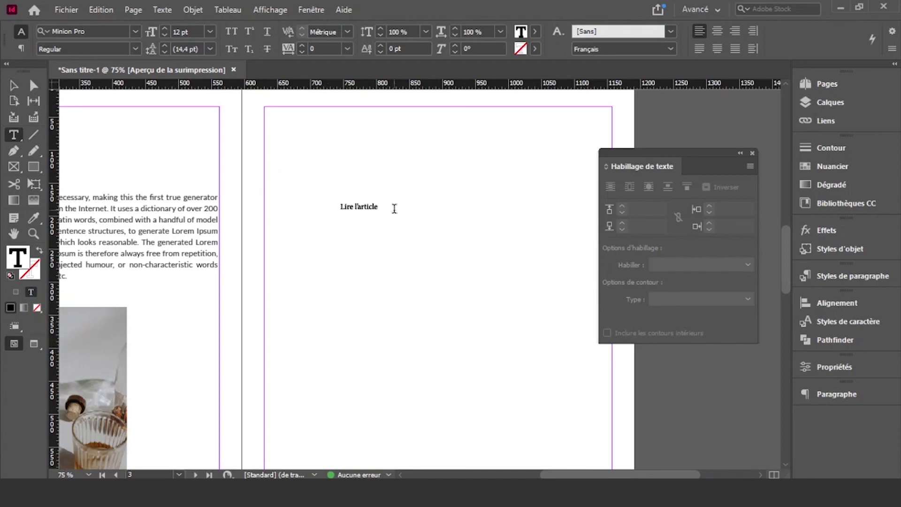
drag(394, 209, 312, 201)
click(717, 31)
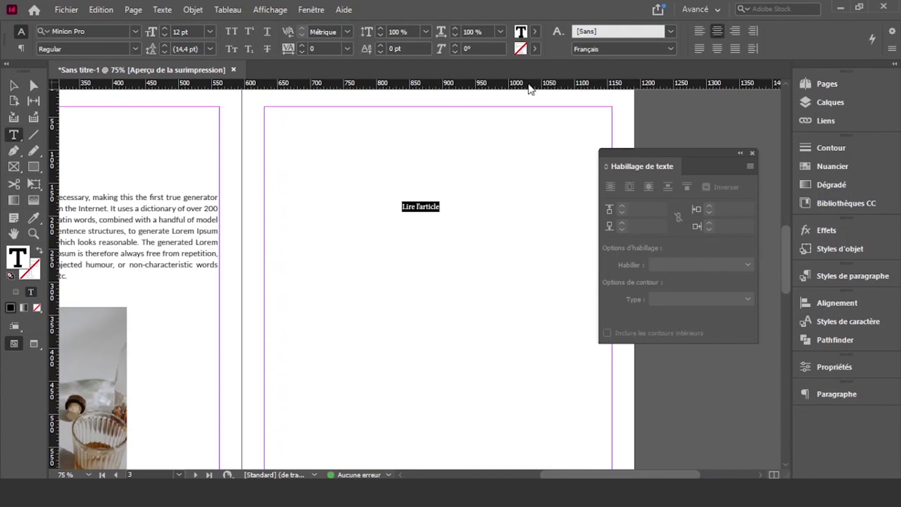
Fill the "Lire l'article" text frame with the Gris swatch
click(14, 85)
click(434, 215)
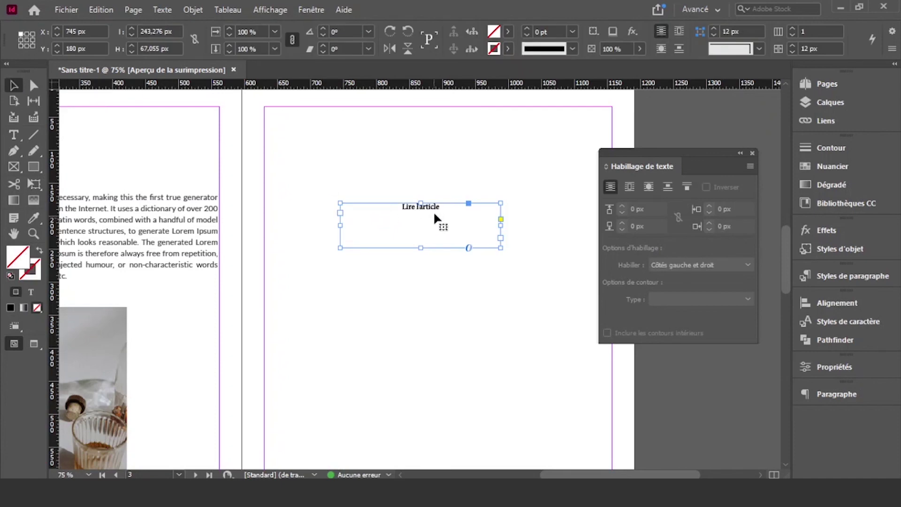
click(508, 48)
click(510, 29)
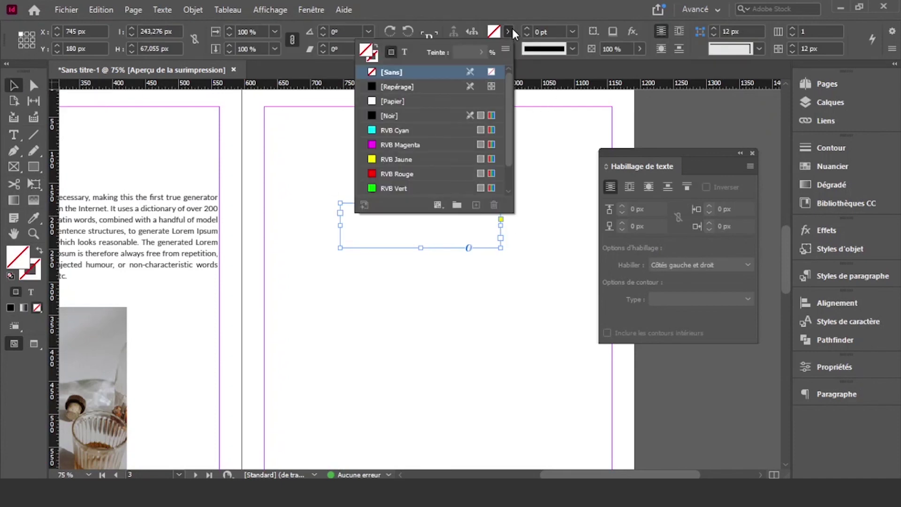
scroll(417, 141, down, 2)
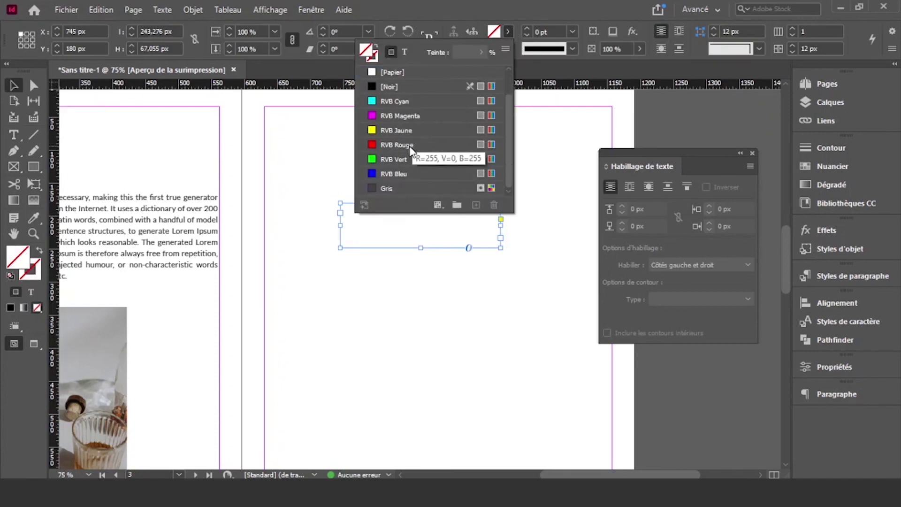
click(396, 187)
click(567, 128)
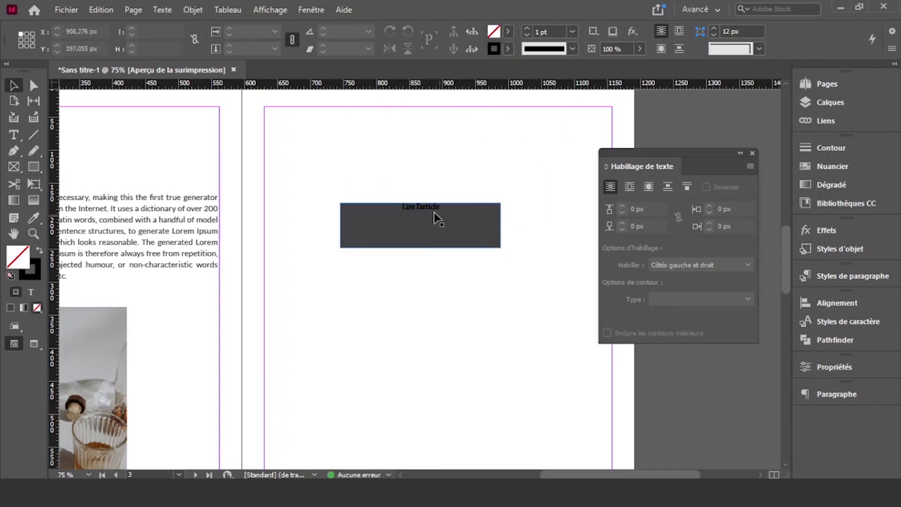
Colour the "Lire l'article" text white with the [Papier] swatch and set its font size to 22 pt
double_click(413, 215)
drag(386, 206, 459, 214)
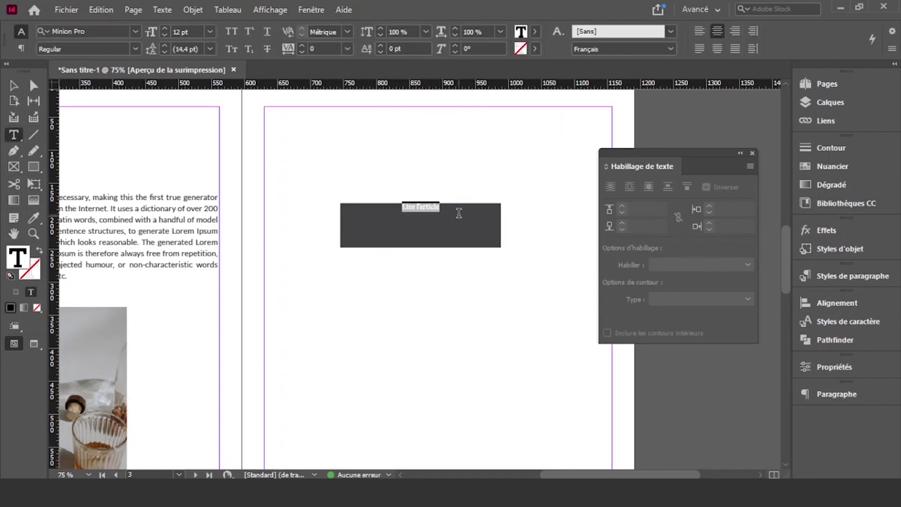
click(534, 31)
click(450, 103)
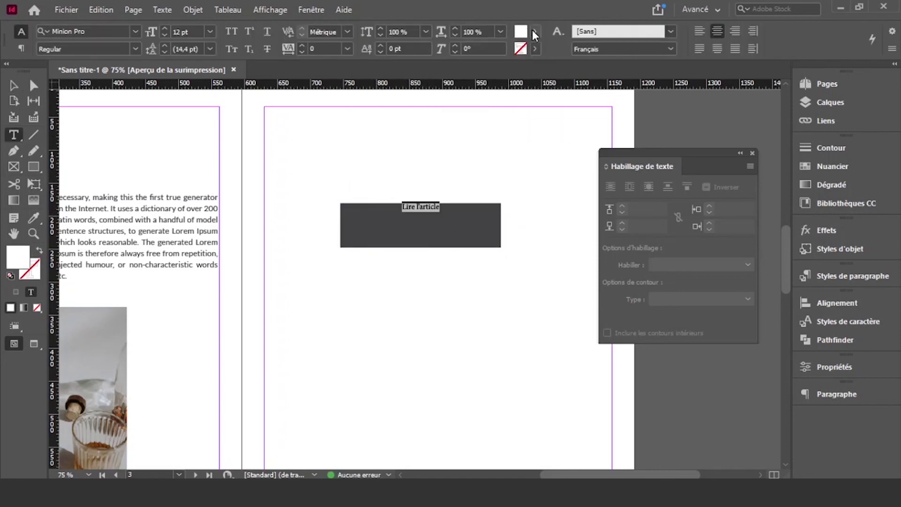
click(165, 29)
click(164, 29)
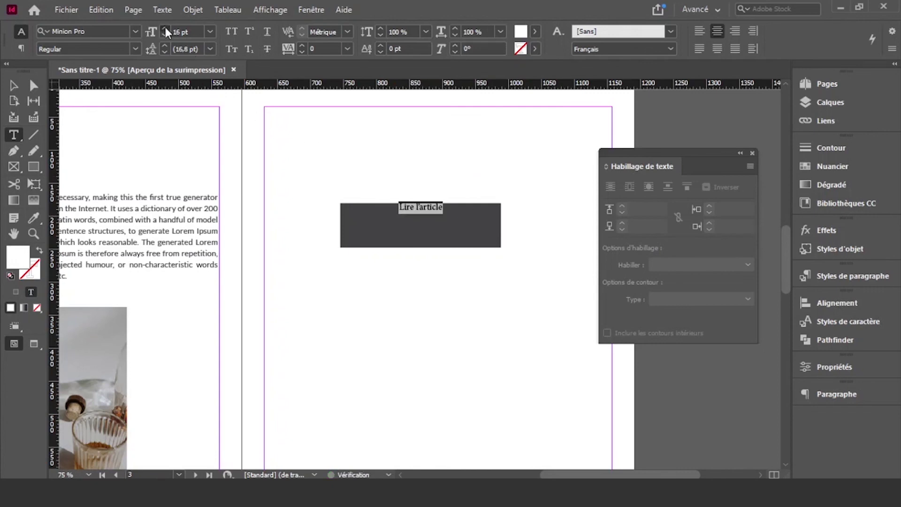
click(164, 28)
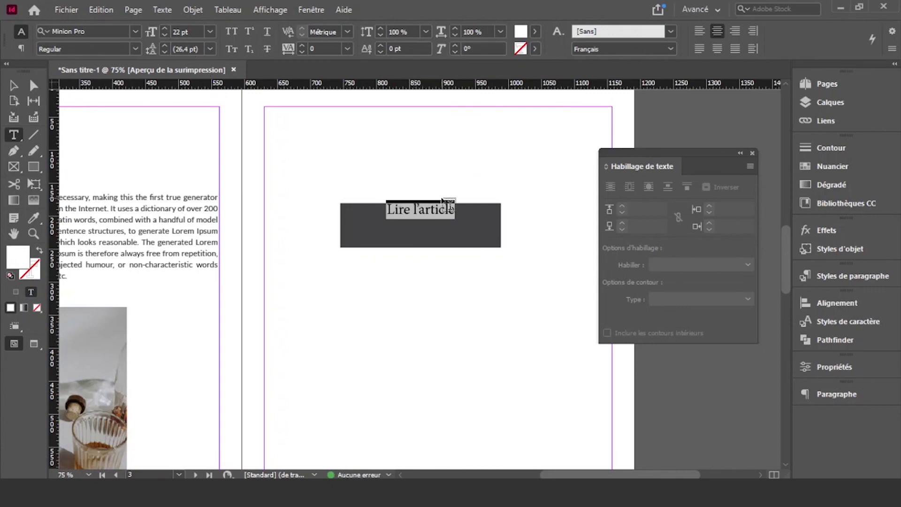
Insert a blank line above "Lire l'article" to lower the text, and extend the frame downward to a height of about 72 px
click(382, 206)
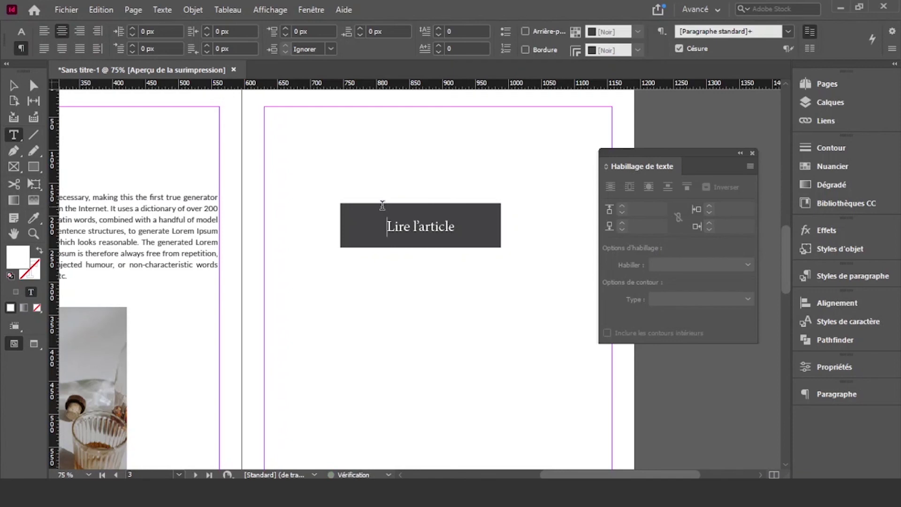
click(12, 85)
click(422, 244)
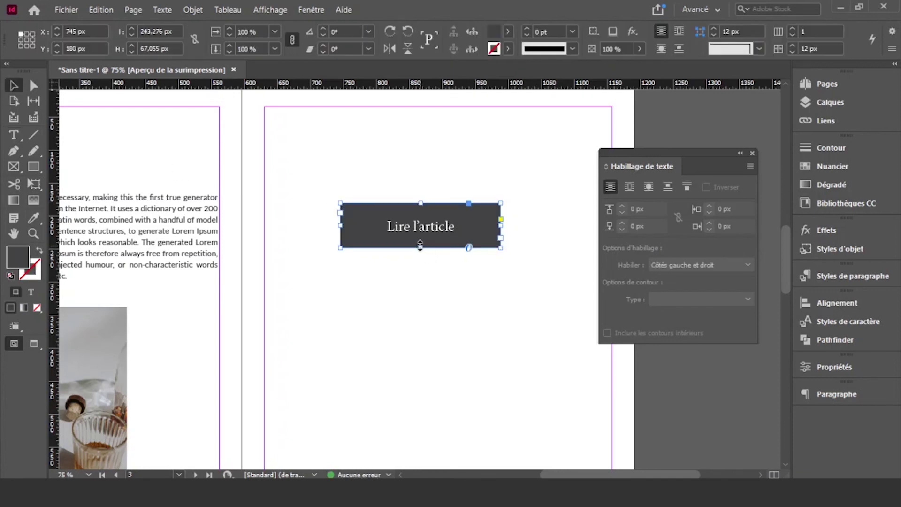
drag(420, 248, 420, 251)
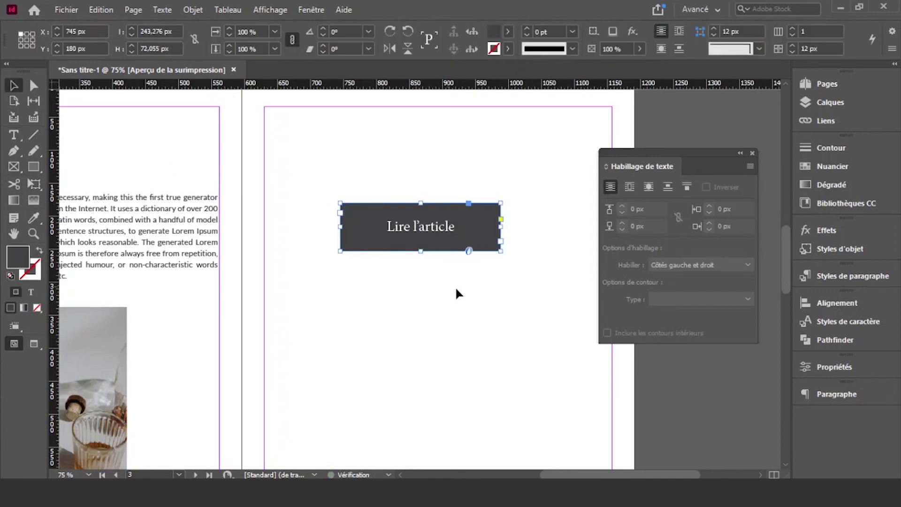
click(394, 261)
click(420, 246)
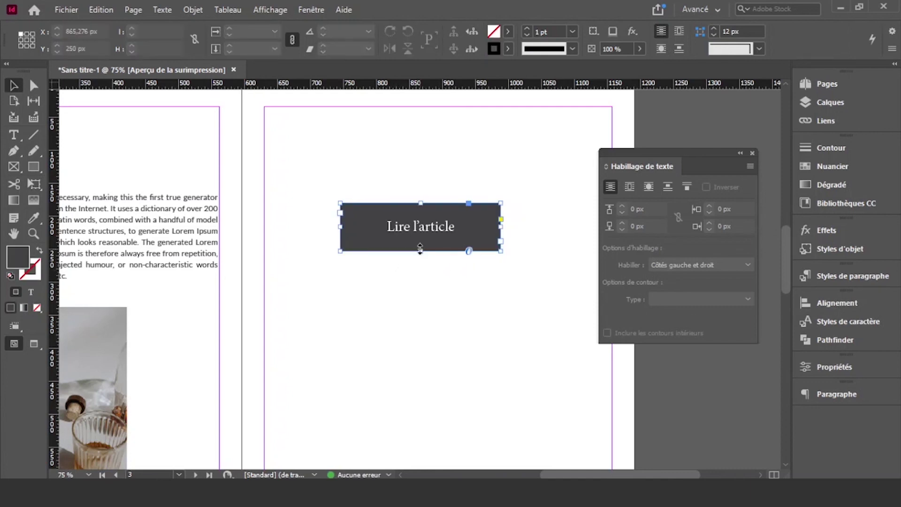
right_click(366, 230)
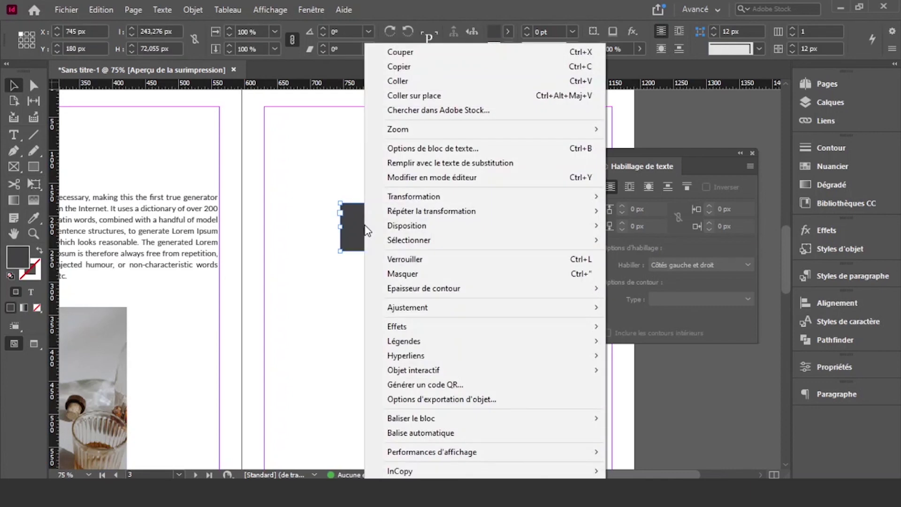
mouse_move(555, 358)
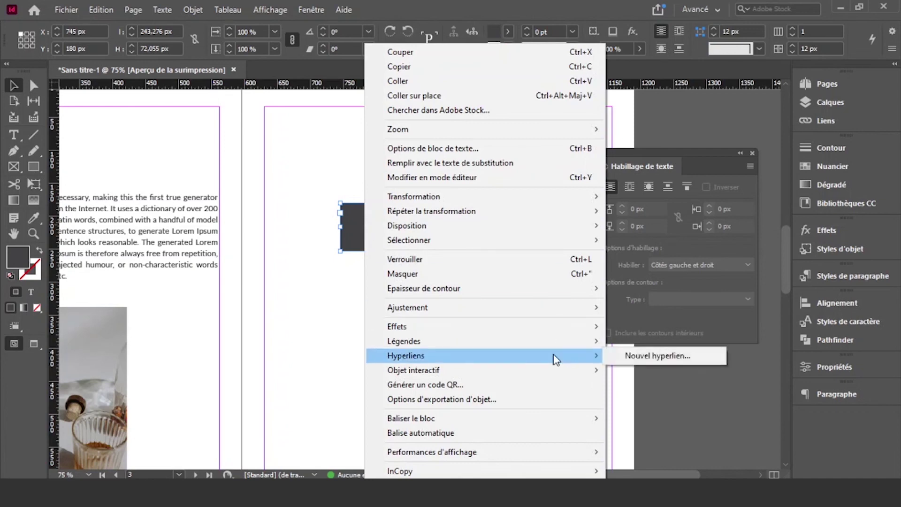
click(621, 357)
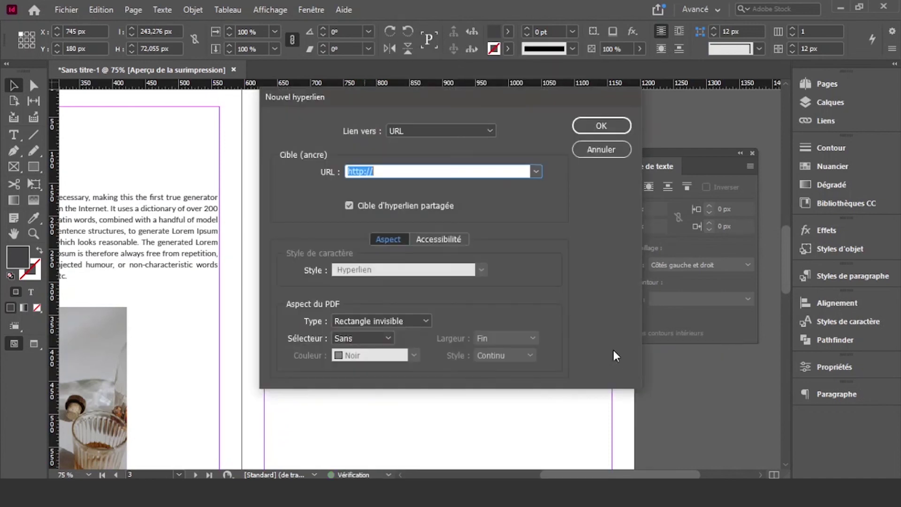
click(384, 170)
text(monarticle.fr)
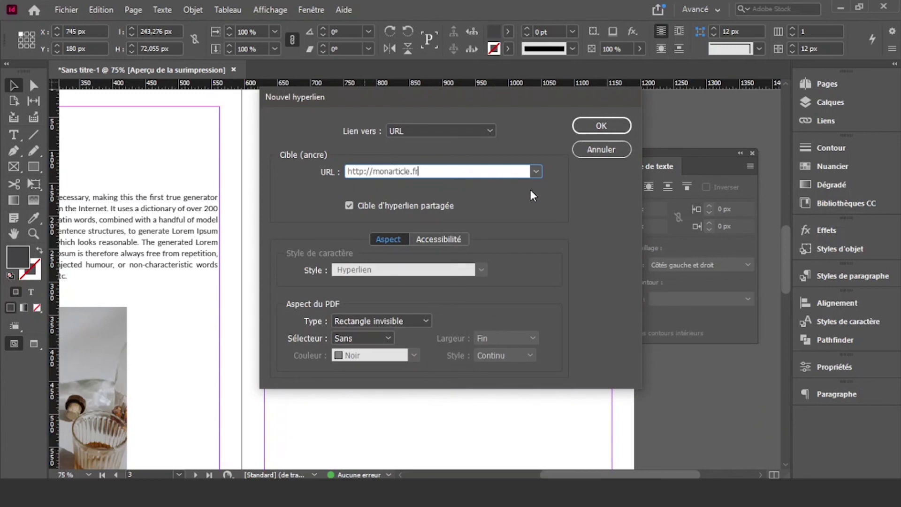
click(613, 128)
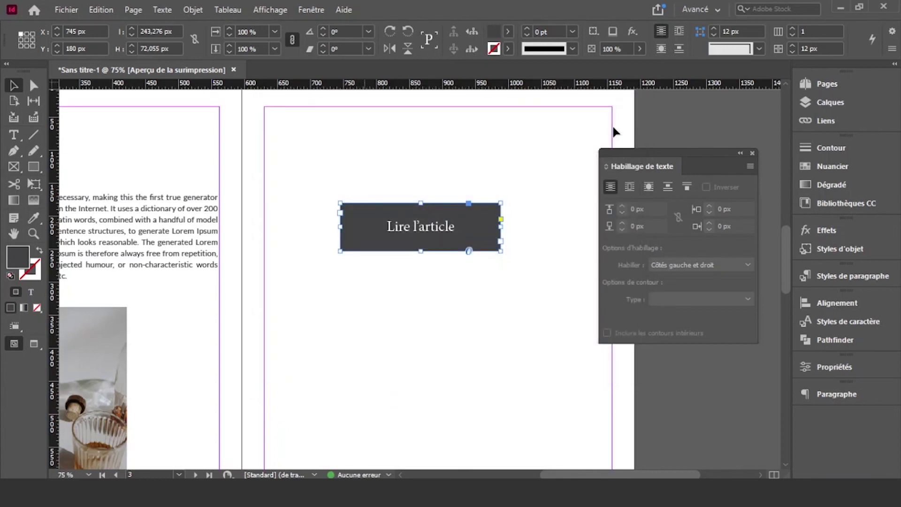
click(400, 236)
click(441, 280)
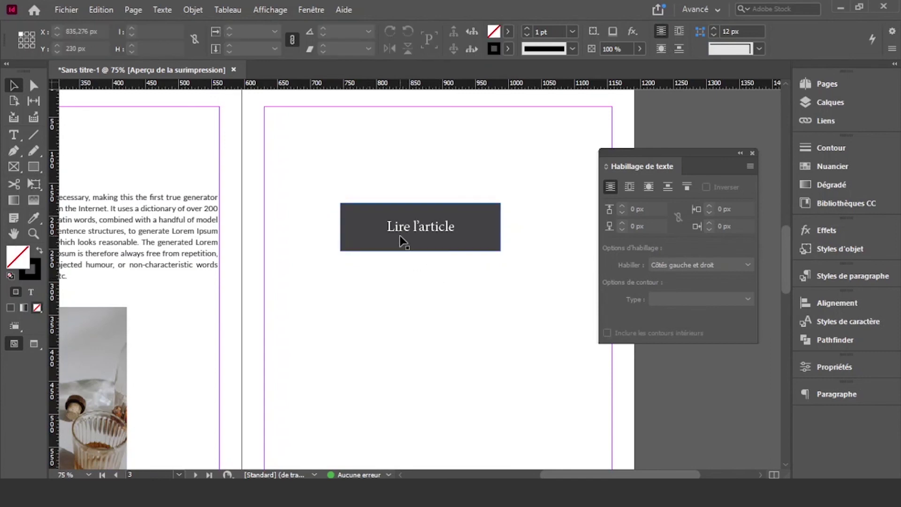
Review the layout of pages 1 to 3, including the article spread and the "Lire l'article" button
scroll(403, 241, down, 4)
scroll(440, 282, up, 3)
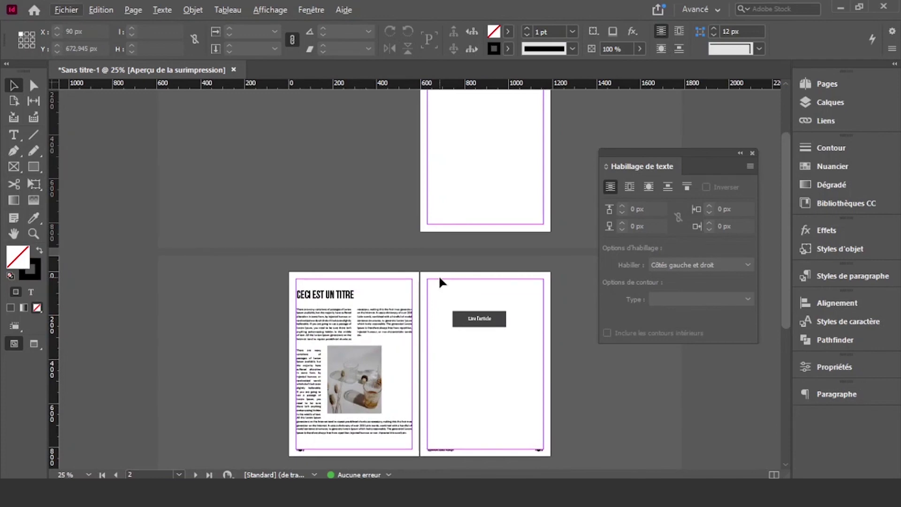
scroll(459, 167, up, 2)
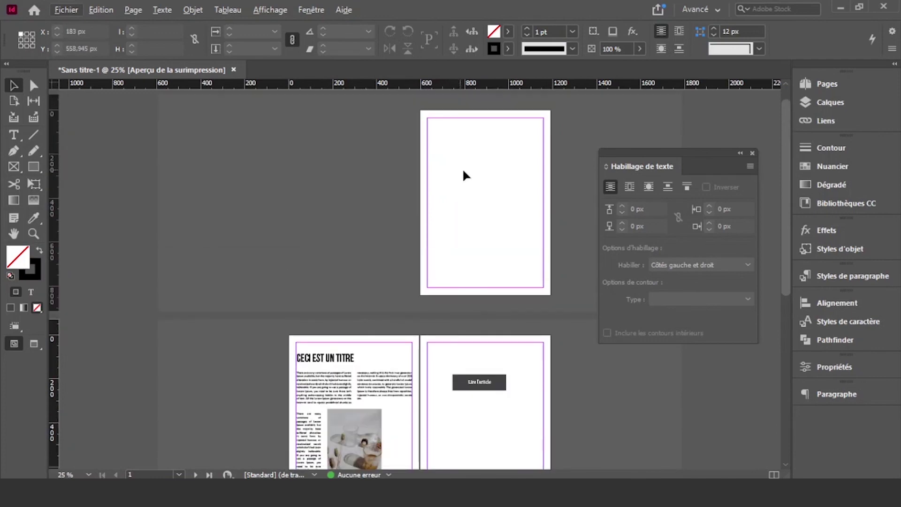
scroll(462, 168, up, 2)
drag(505, 252, 303, 145)
scroll(379, 314, down, 5)
scroll(385, 338, up, 6)
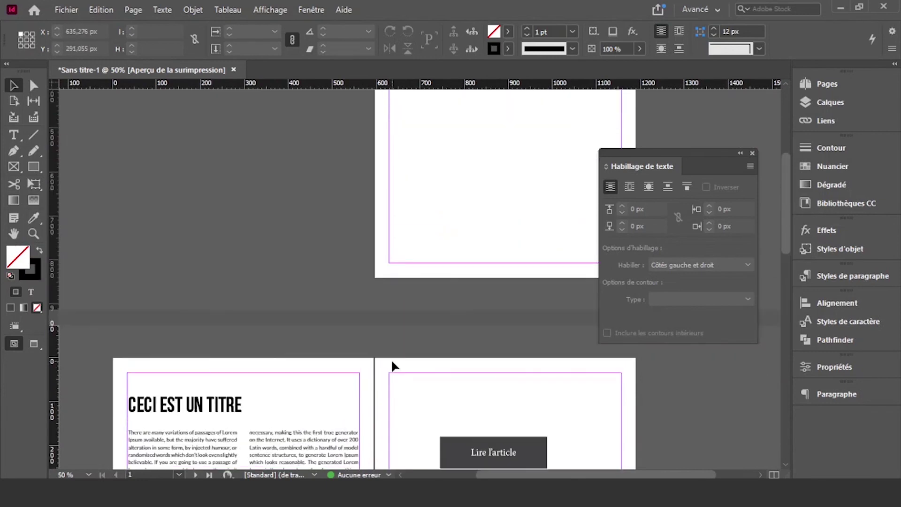
scroll(392, 361, up, 4)
scroll(392, 361, down, 8)
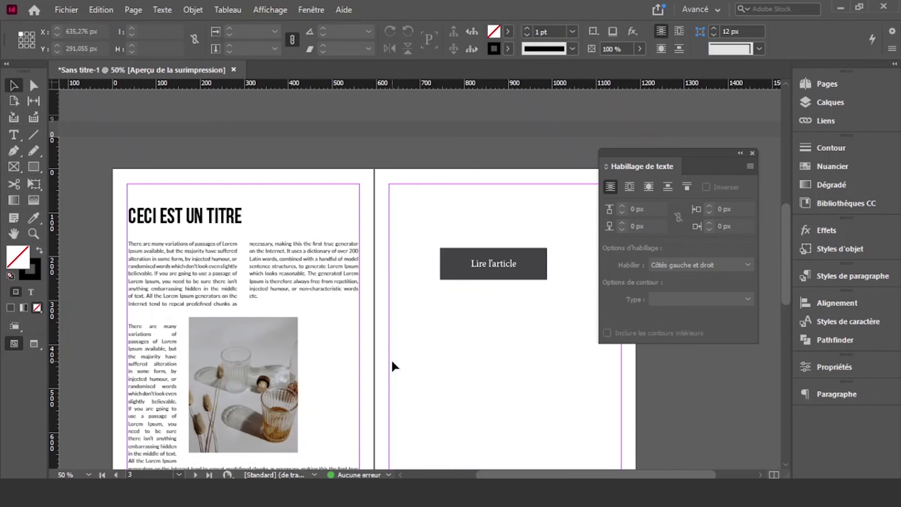
scroll(392, 362, down, 4)
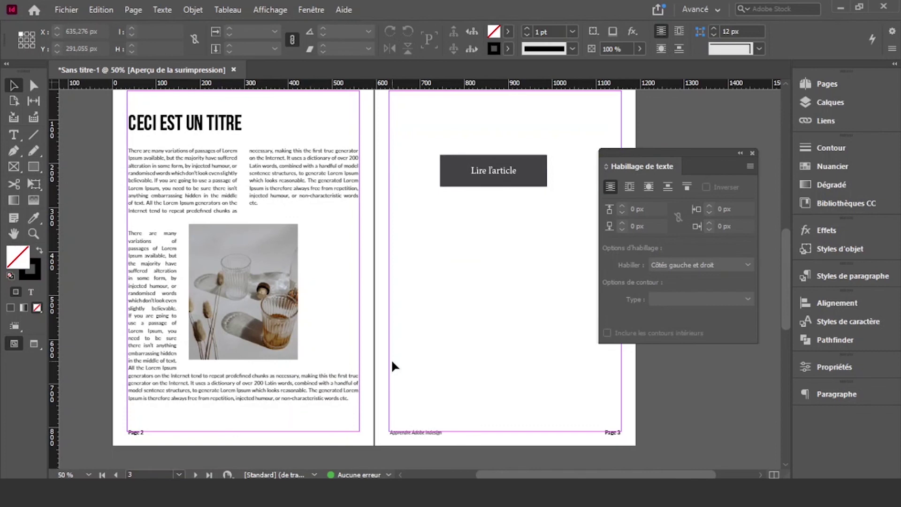